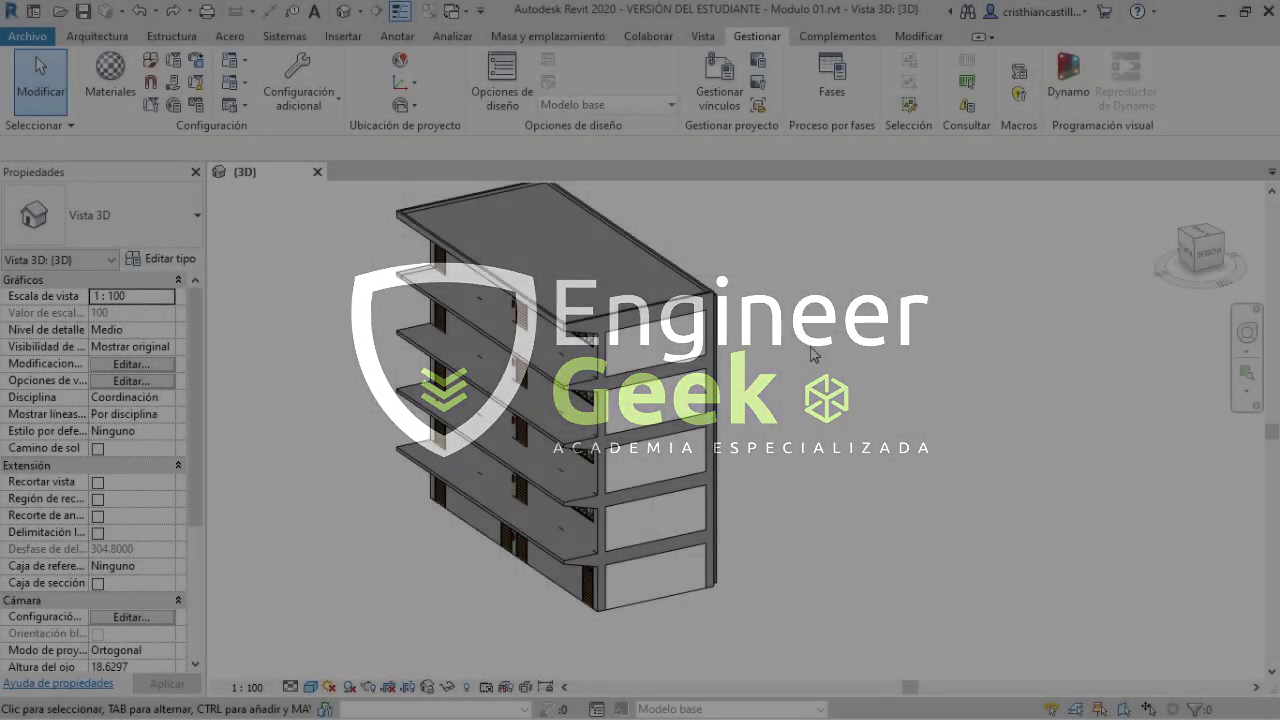
- Orbit, pan and zoom in on the Modulo 01 facade's infill walls between columns
mouse_move(876, 357)
shift+middle_down()
mouse_move(826, 385)
mouse_move(815, 465)
shift+middle_up()
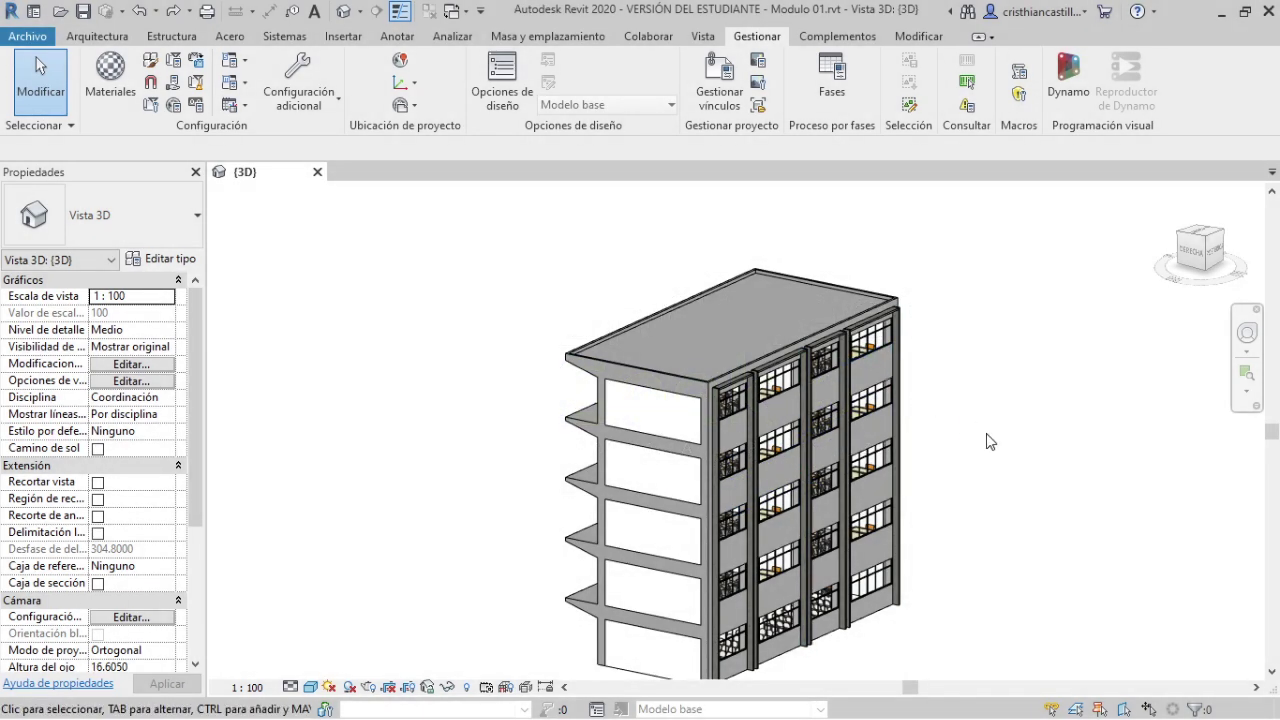
mouse_move(986, 433)
middle_down()
mouse_move(986, 389)
mouse_move(917, 414)
middle_up()
scroll(893, 392, up, 2)
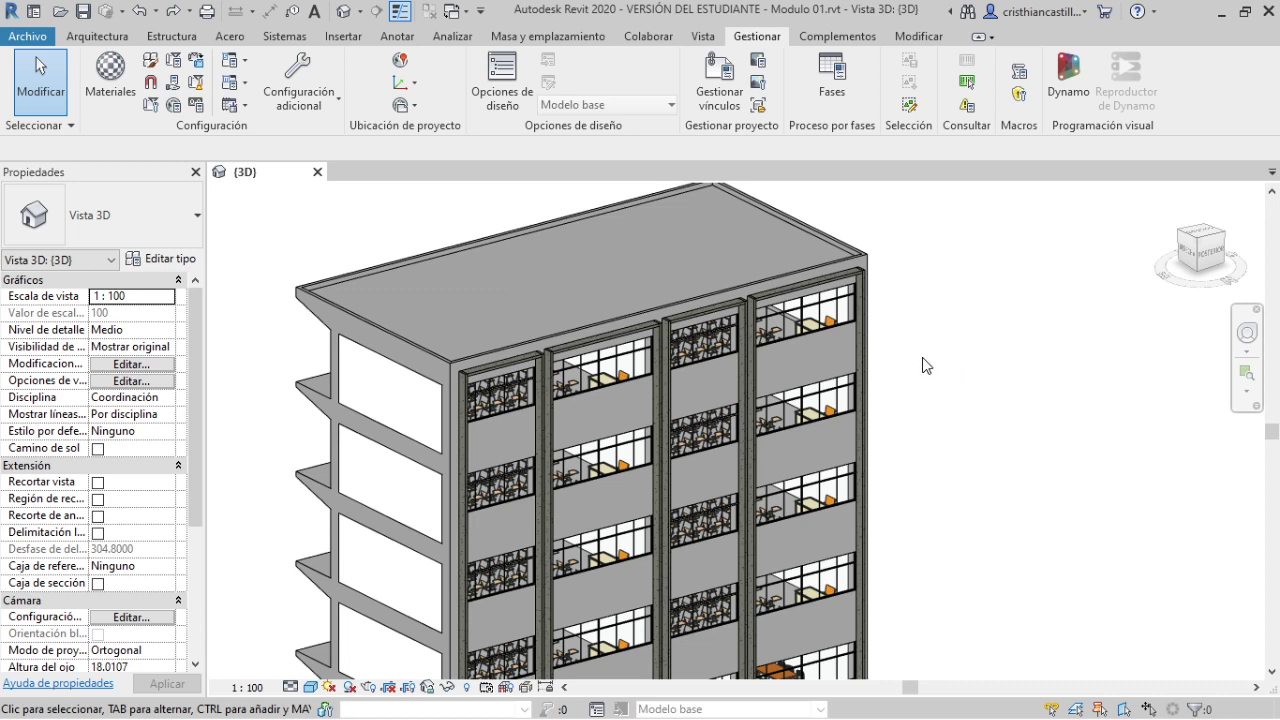
- Pick a second-bay 0.15 m infill wall and check it from the rear ViewCube view
click(818, 353)
click(597, 399)
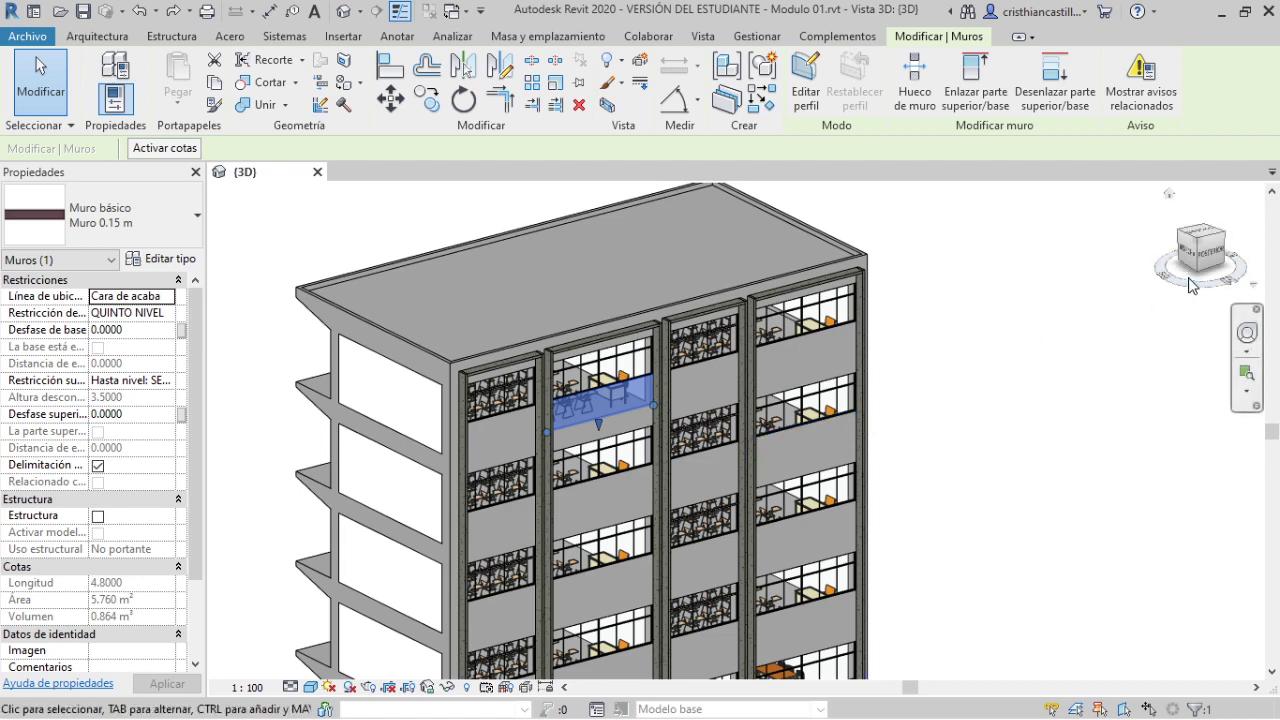
click(1212, 258)
click(1212, 258)
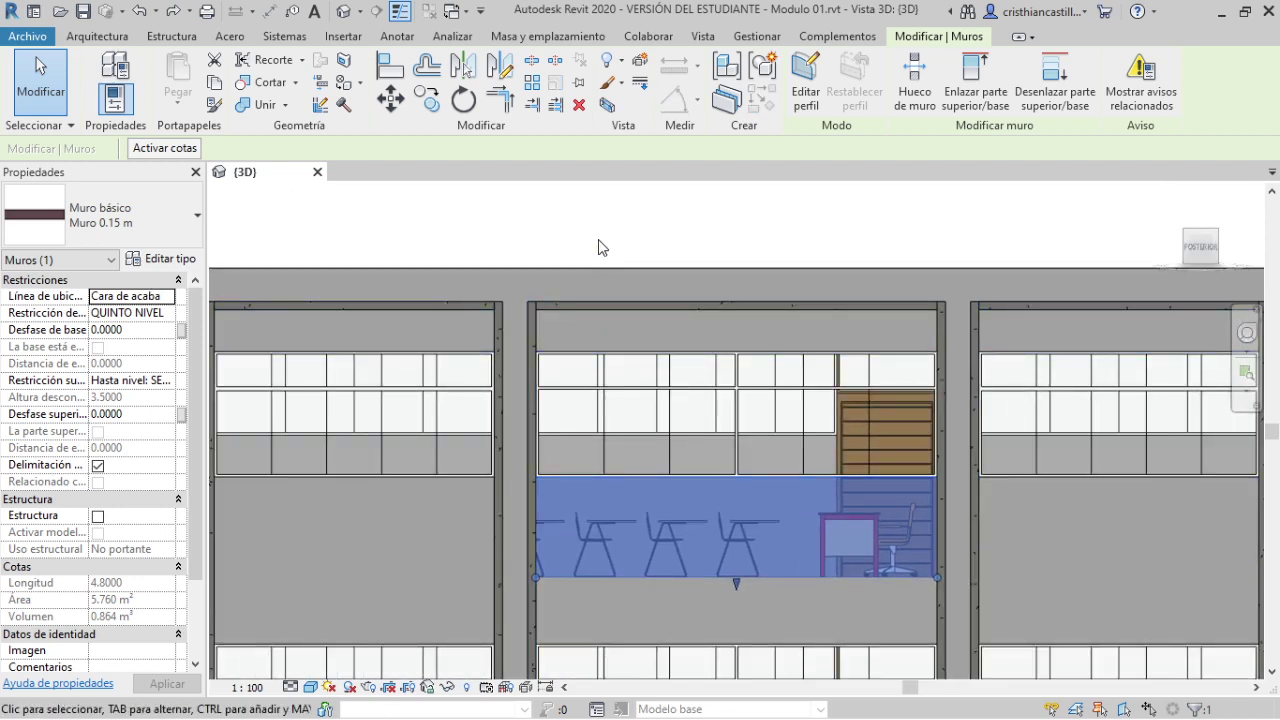
scroll(595, 247, down, 2)
scroll(594, 248, down, 2)
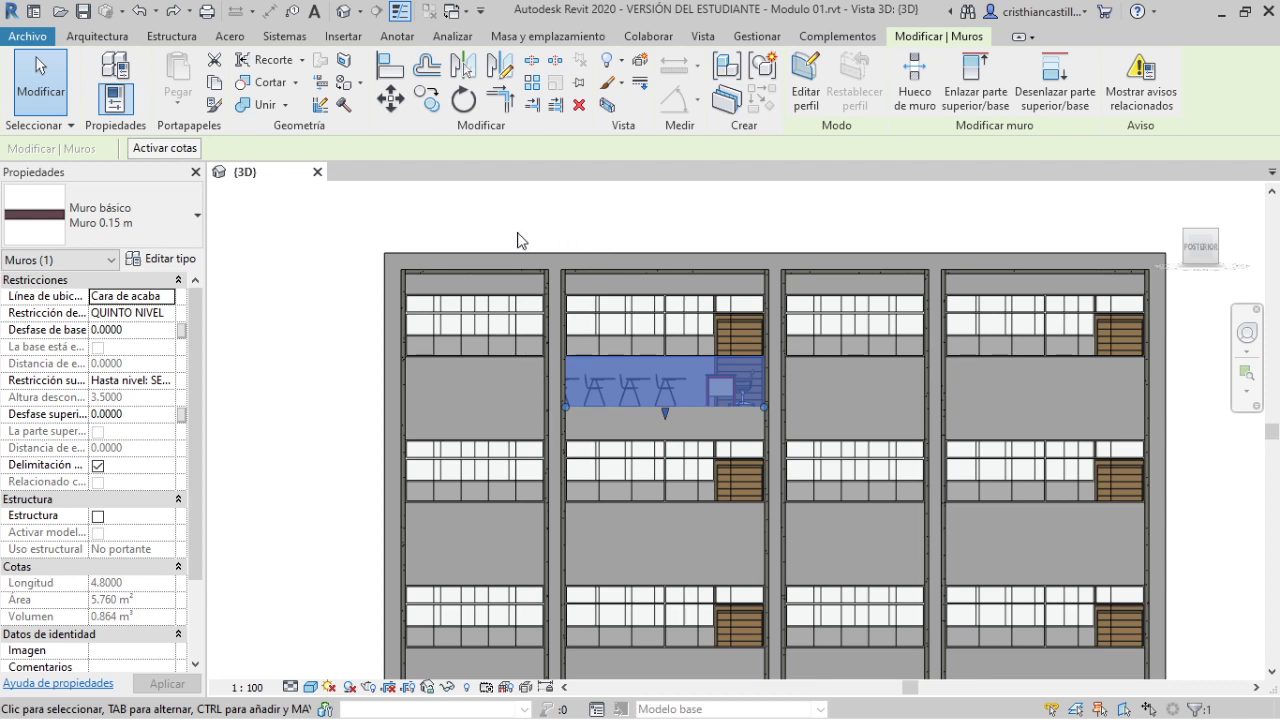
- Orbit back and select all 44 visible instances of the 0.15 m basic wall with SA
shift+middle_drag(505, 240, 640, 354)
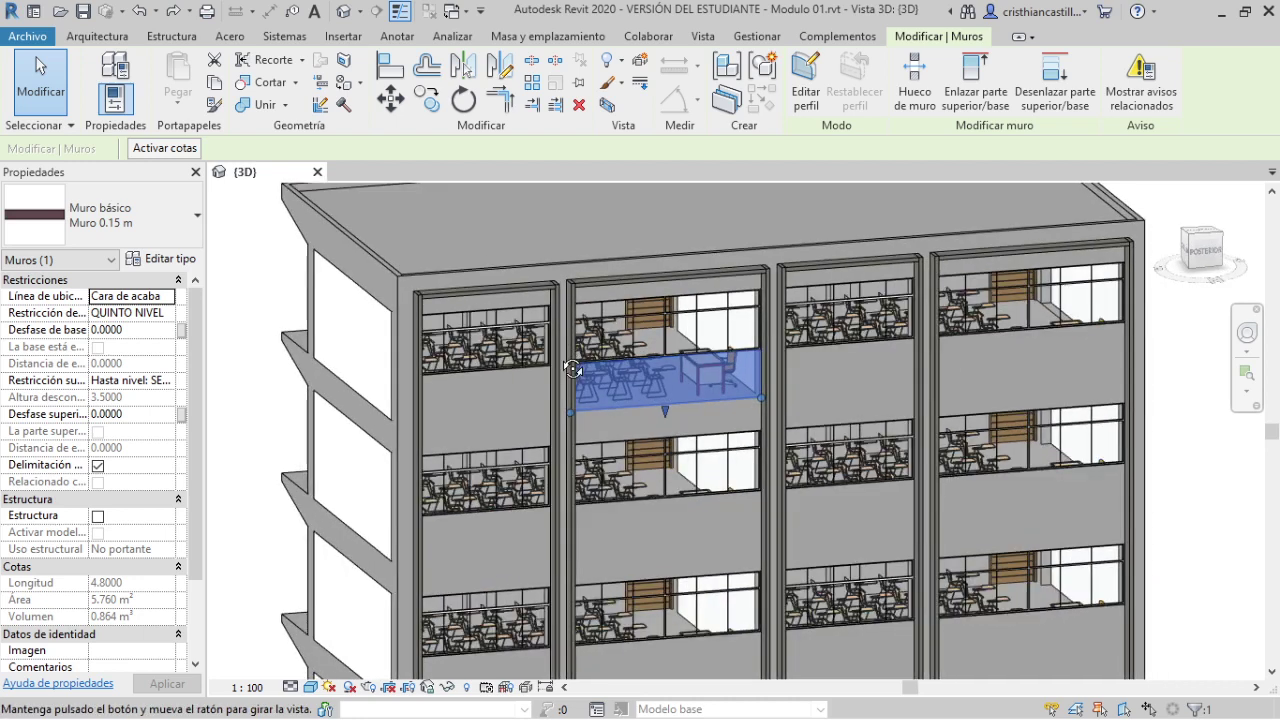
scroll(740, 300, down, 2)
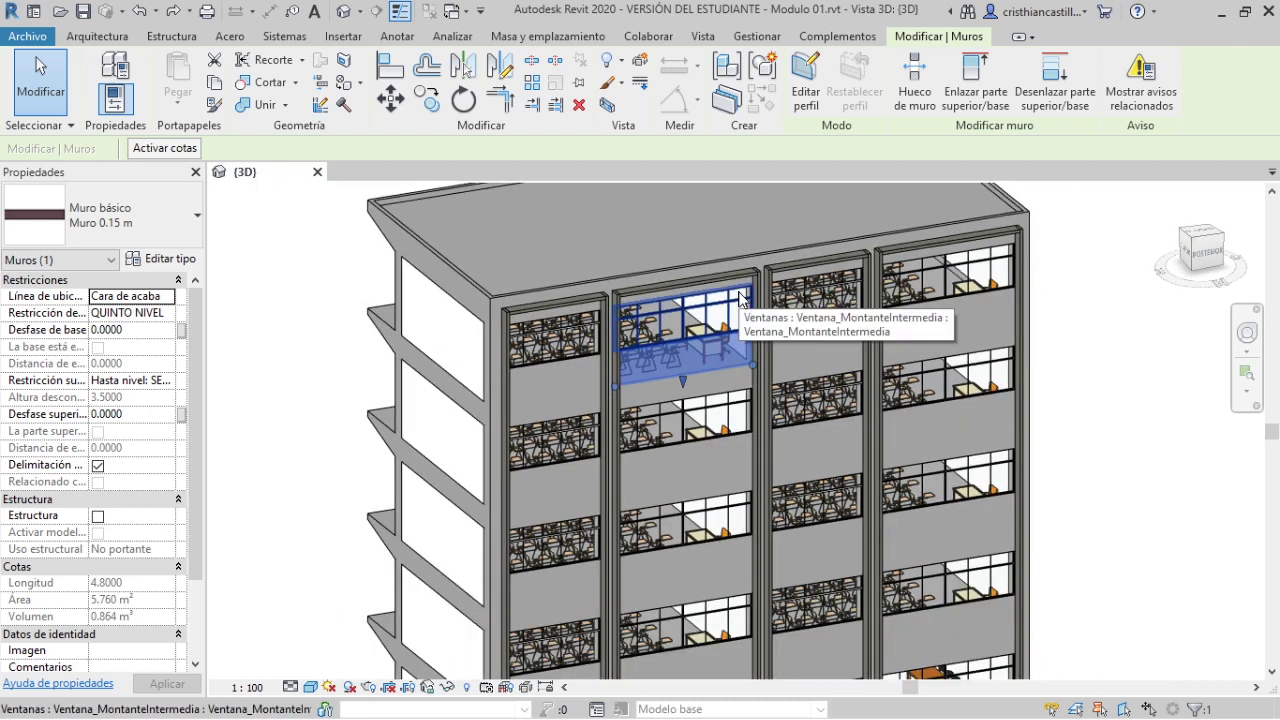
scroll(760, 352, down, 2)
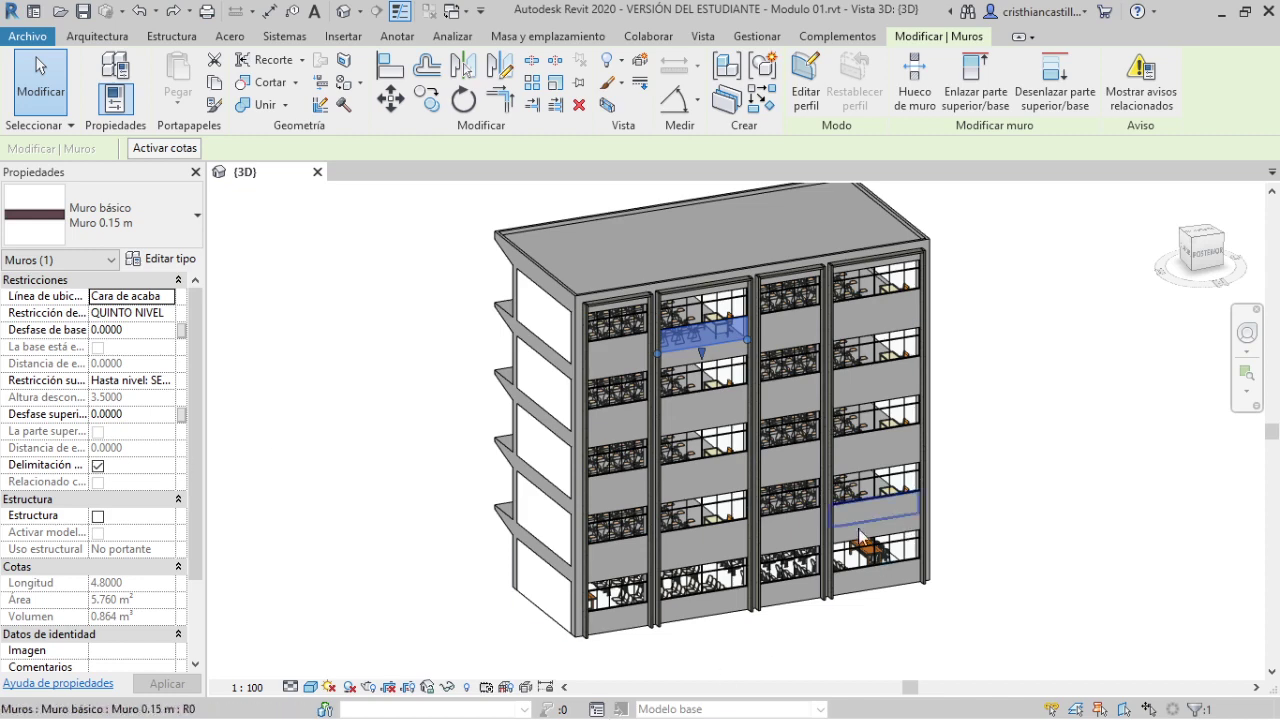
drag(850, 510, 731, 370)
key(s)
key(a)
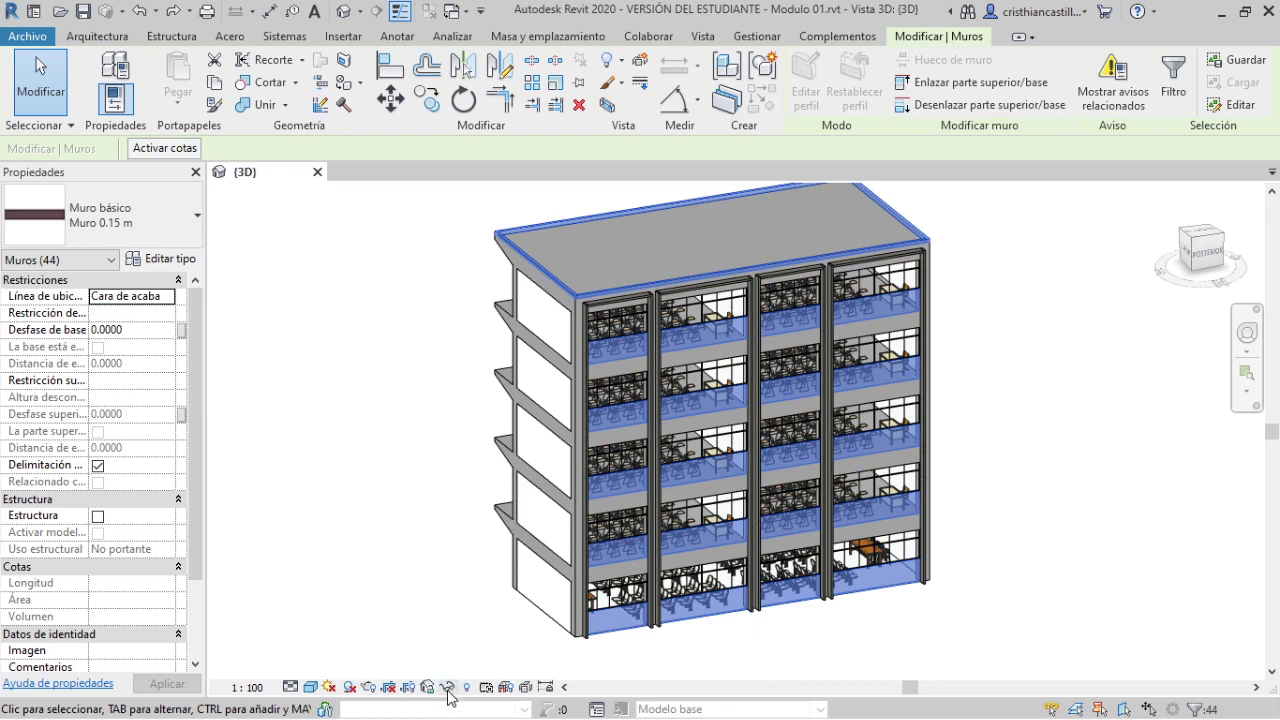
- Isolate the selected walls in the 3D view and pick several upper wall panels
click(447, 687)
click(549, 622)
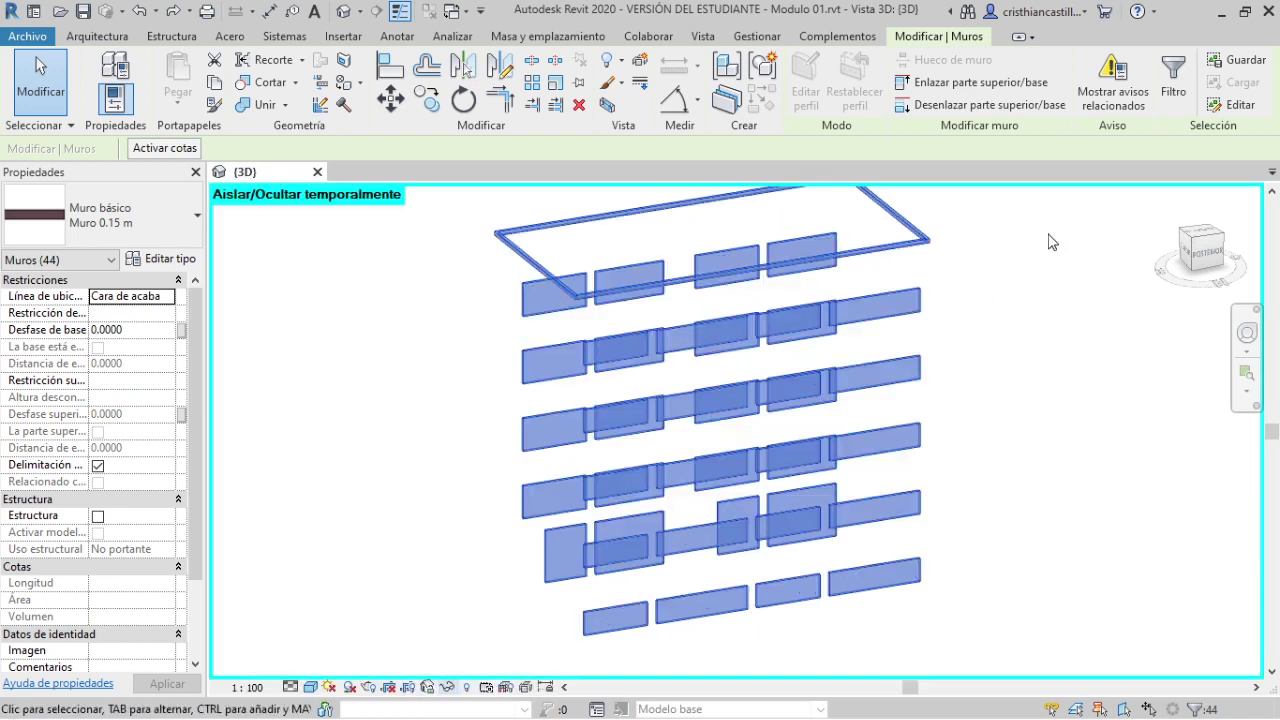
click(1054, 242)
click(912, 316)
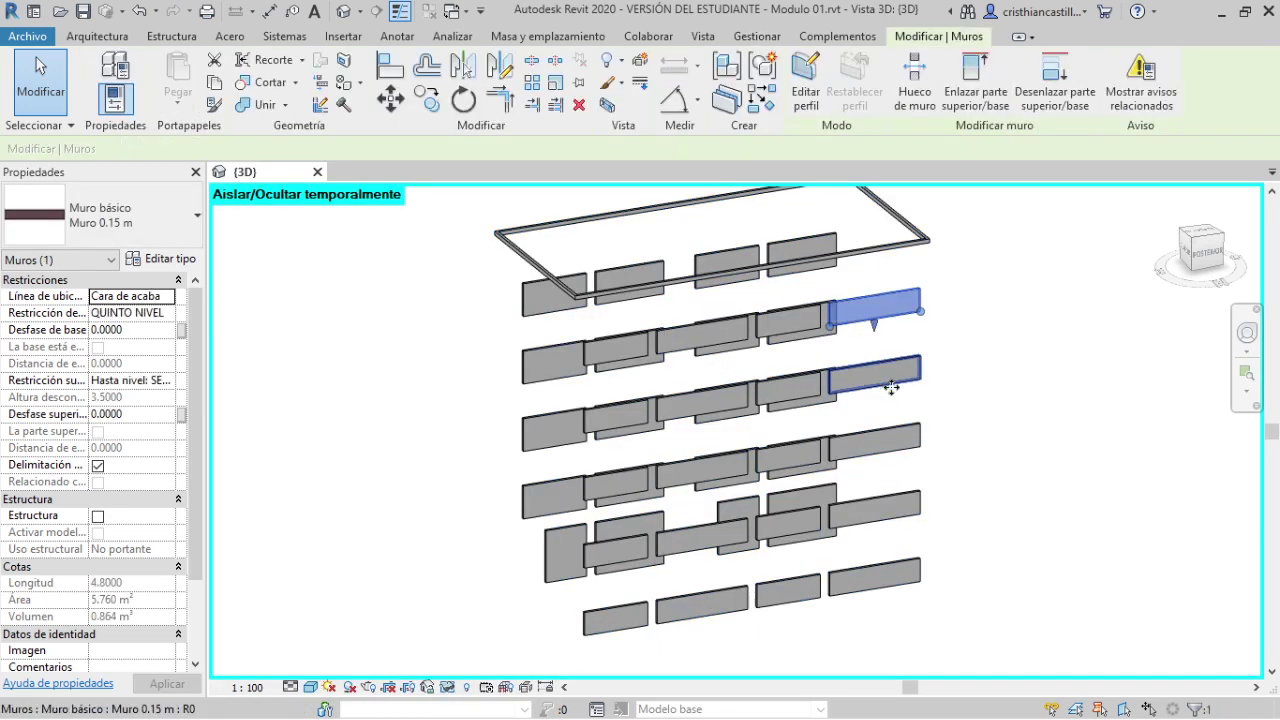
click(885, 378)
click(880, 445)
click(870, 383)
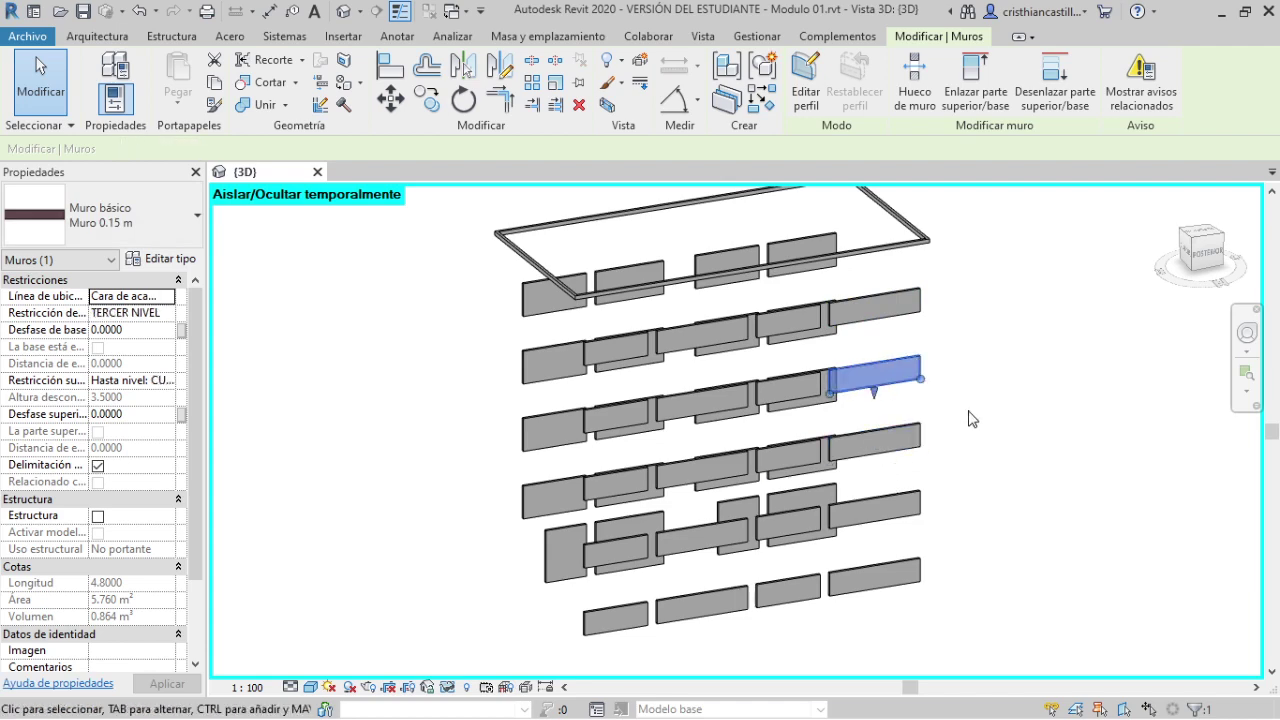
- Turn to the rear view and crossing-select the long roof-level walls
shift+middle_drag(966, 420, 1045, 453)
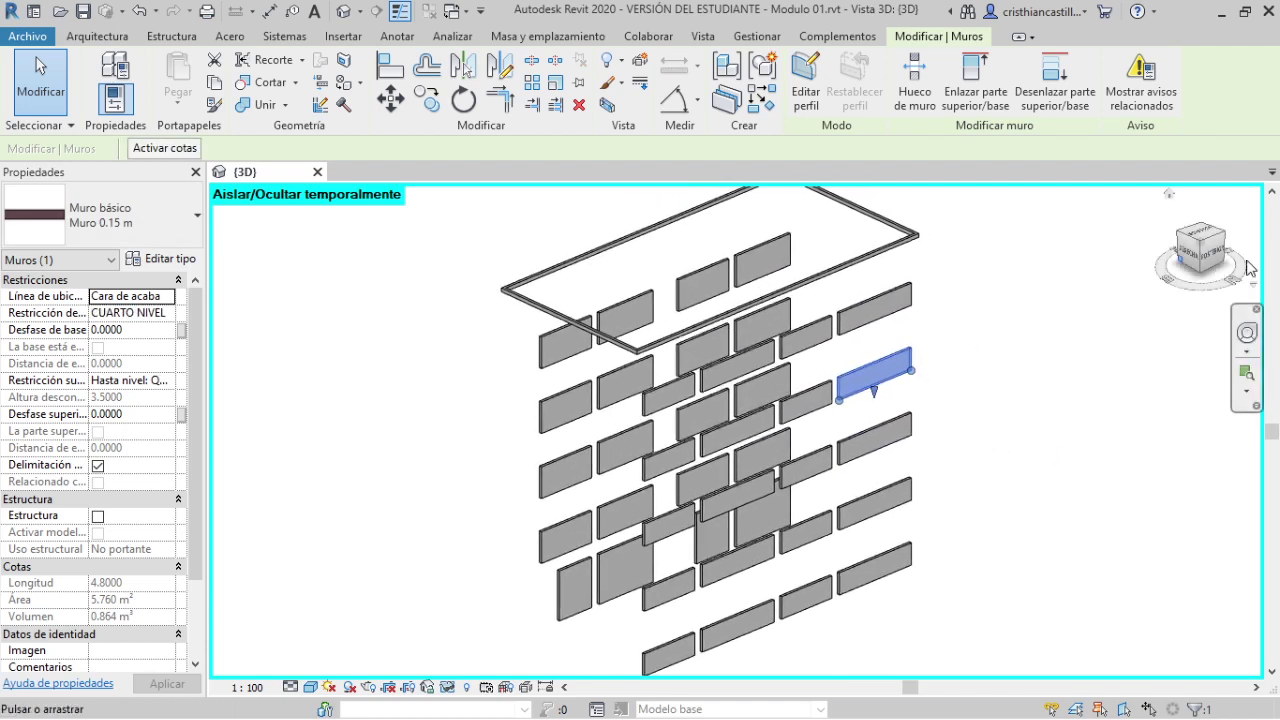
click(1200, 252)
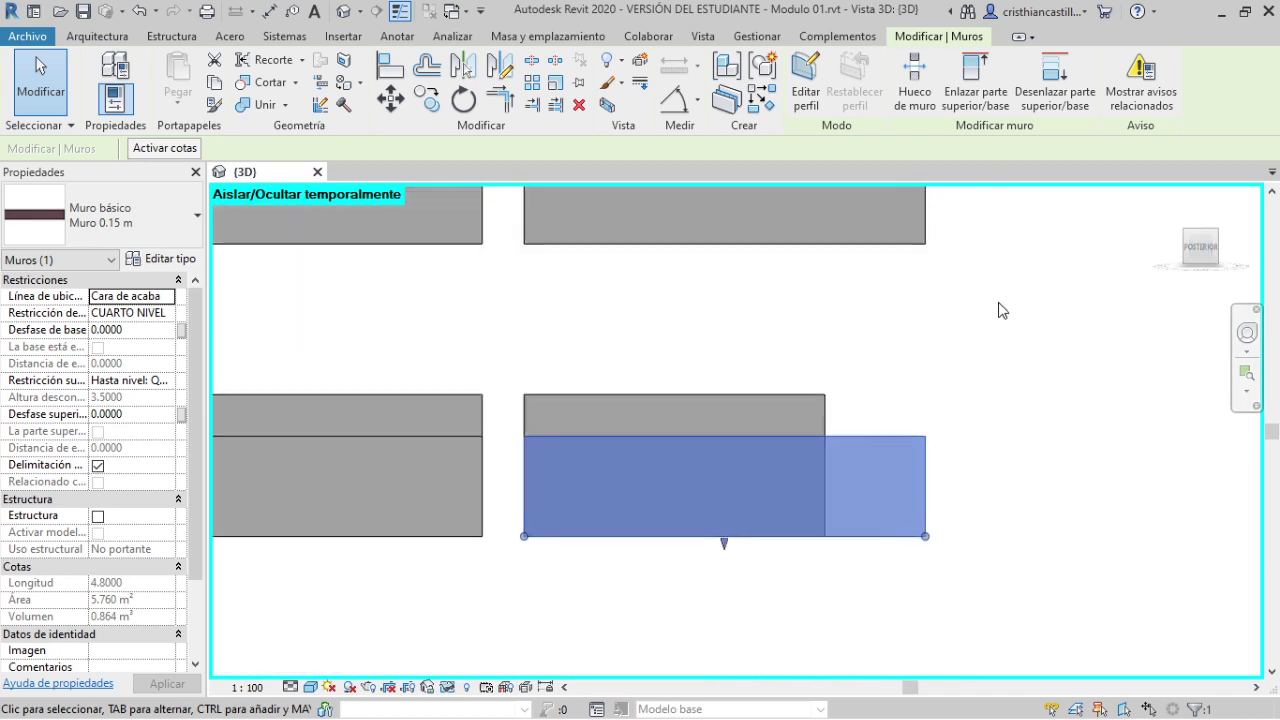
click(1087, 298)
drag(1200, 298, 209, 404)
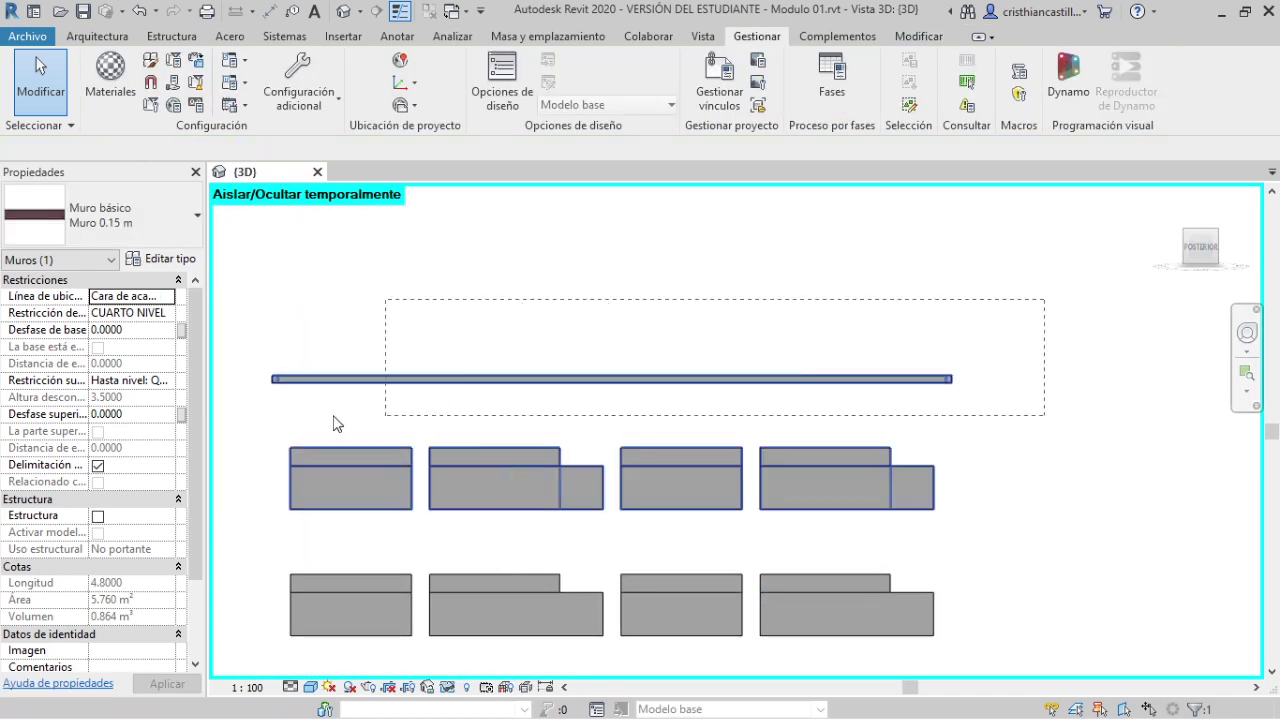
click(1003, 391)
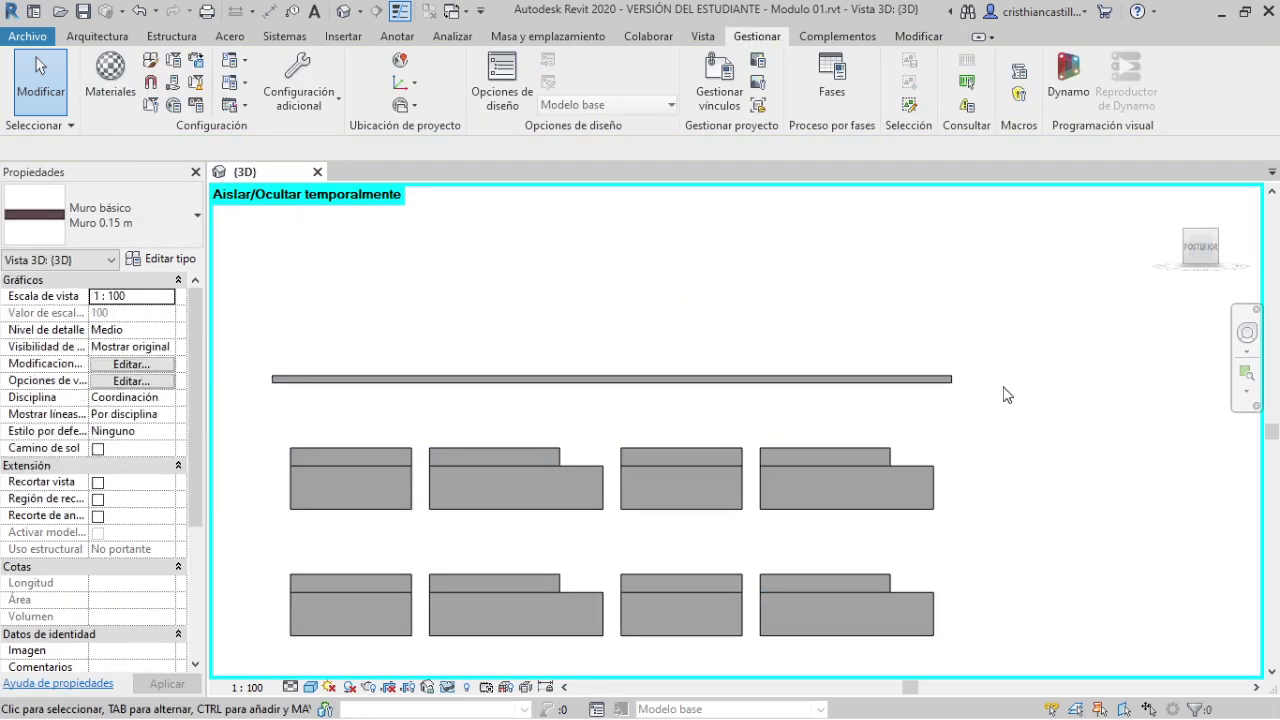
drag(1063, 352, 261, 389)
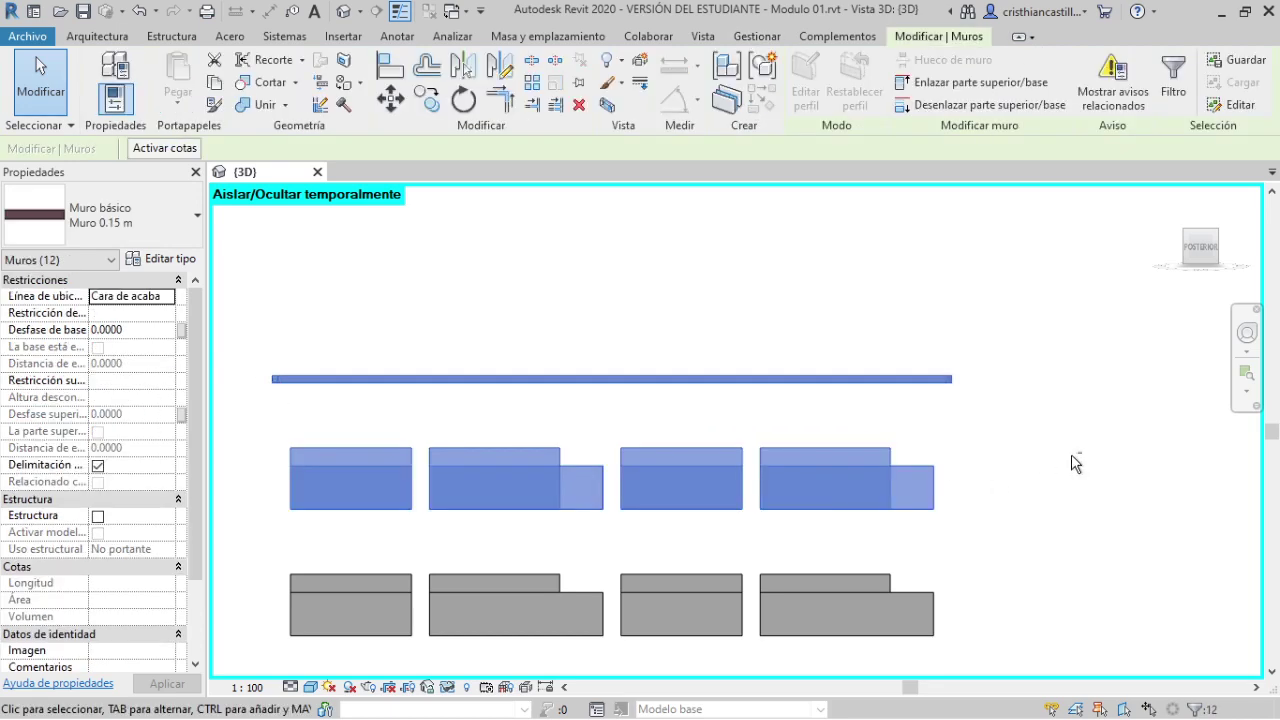
drag(1075, 462, 309, 529)
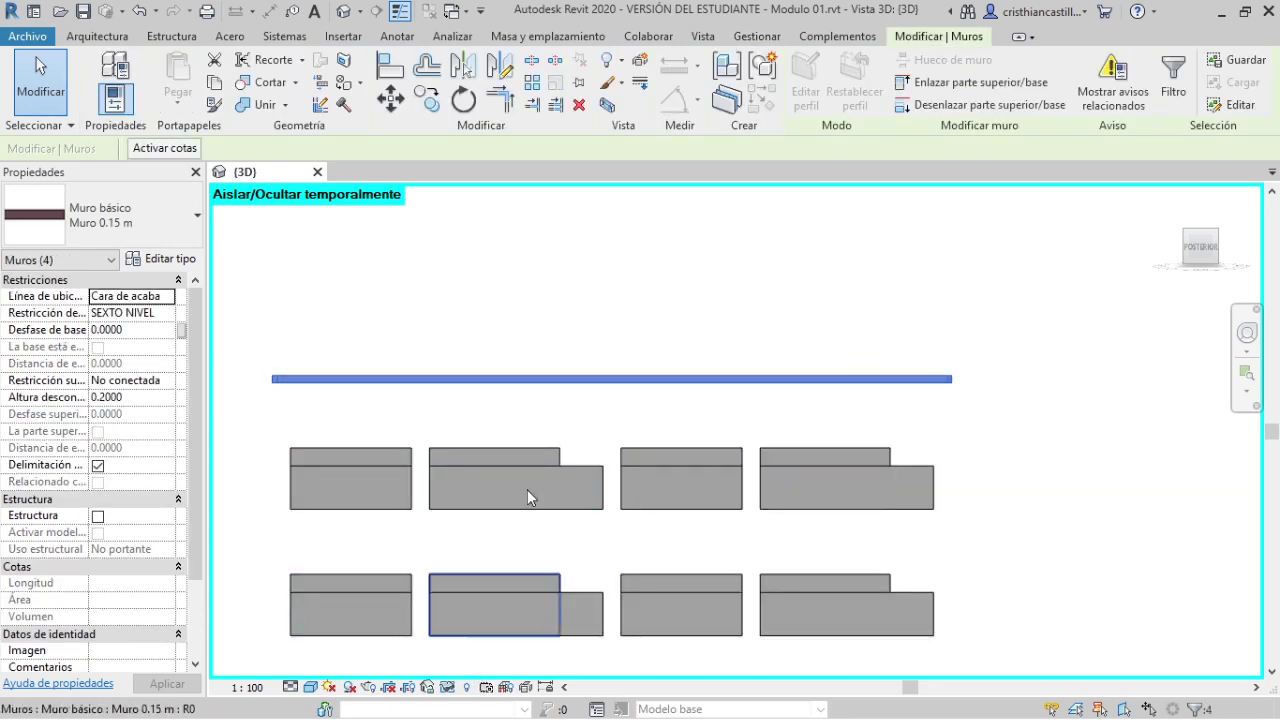
- Temporarily hide the roof-level walls and orbit to an isometric view
right_click(684, 325)
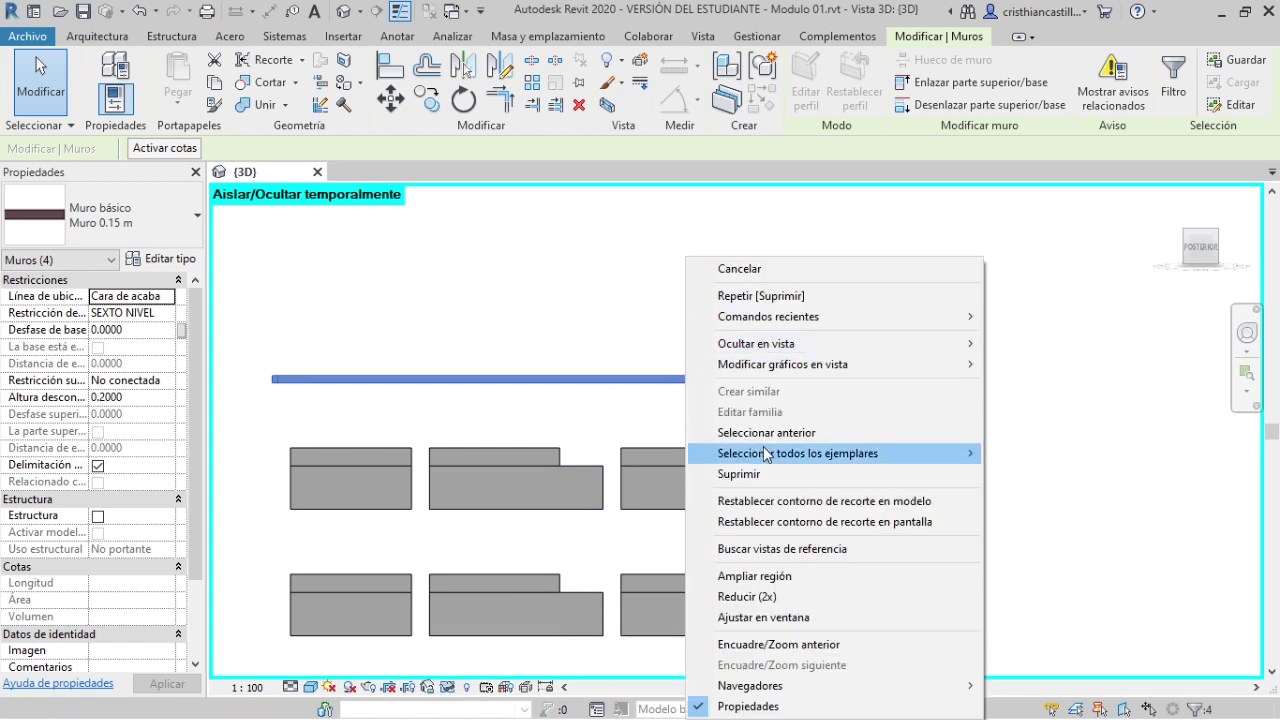
click(444, 690)
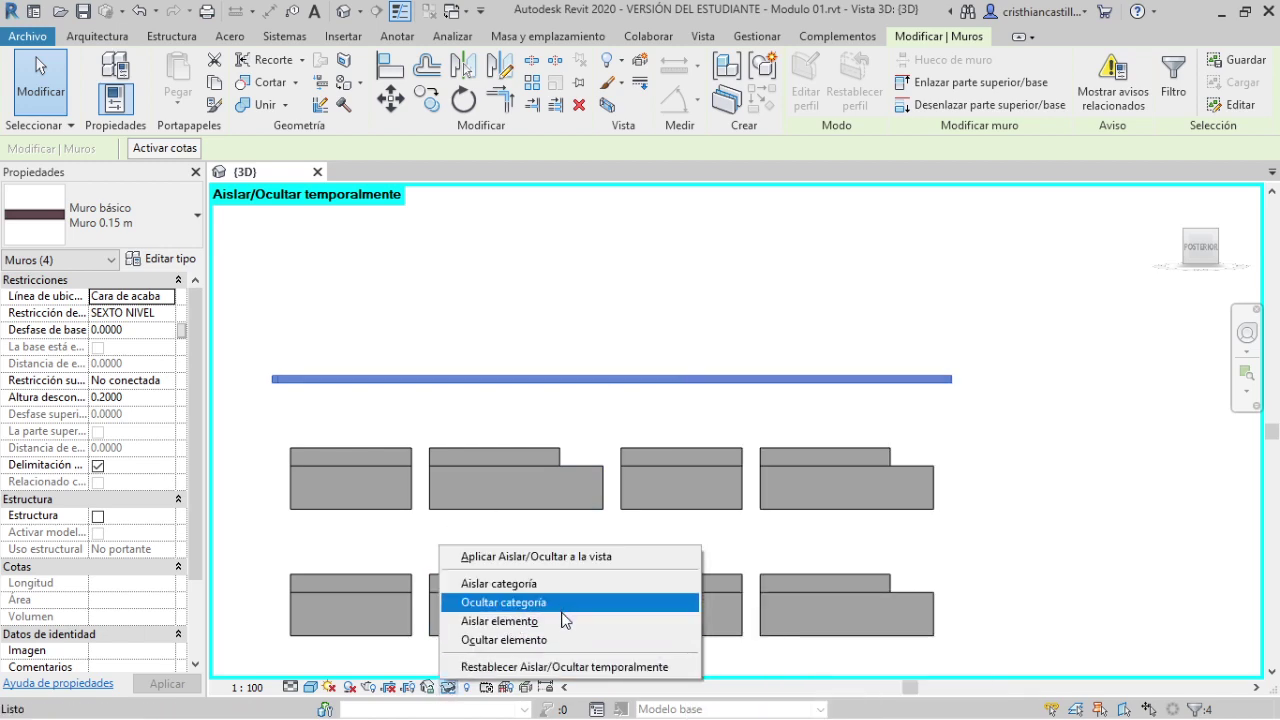
click(520, 640)
shift+middle_drag(631, 318, 826, 403)
- In Dynamo Player, window-select all 40 isolated walls as the script's model-element input
key(alt+Tab)
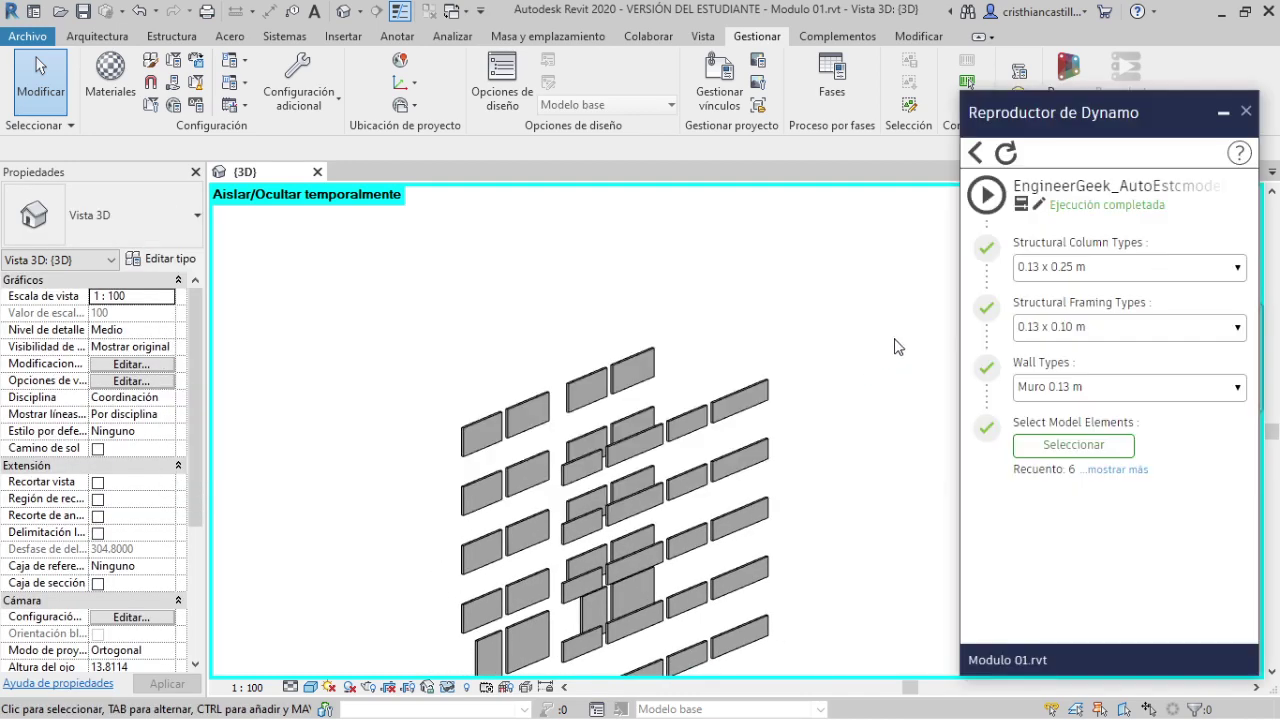
click(1054, 450)
scroll(743, 340, down, 2)
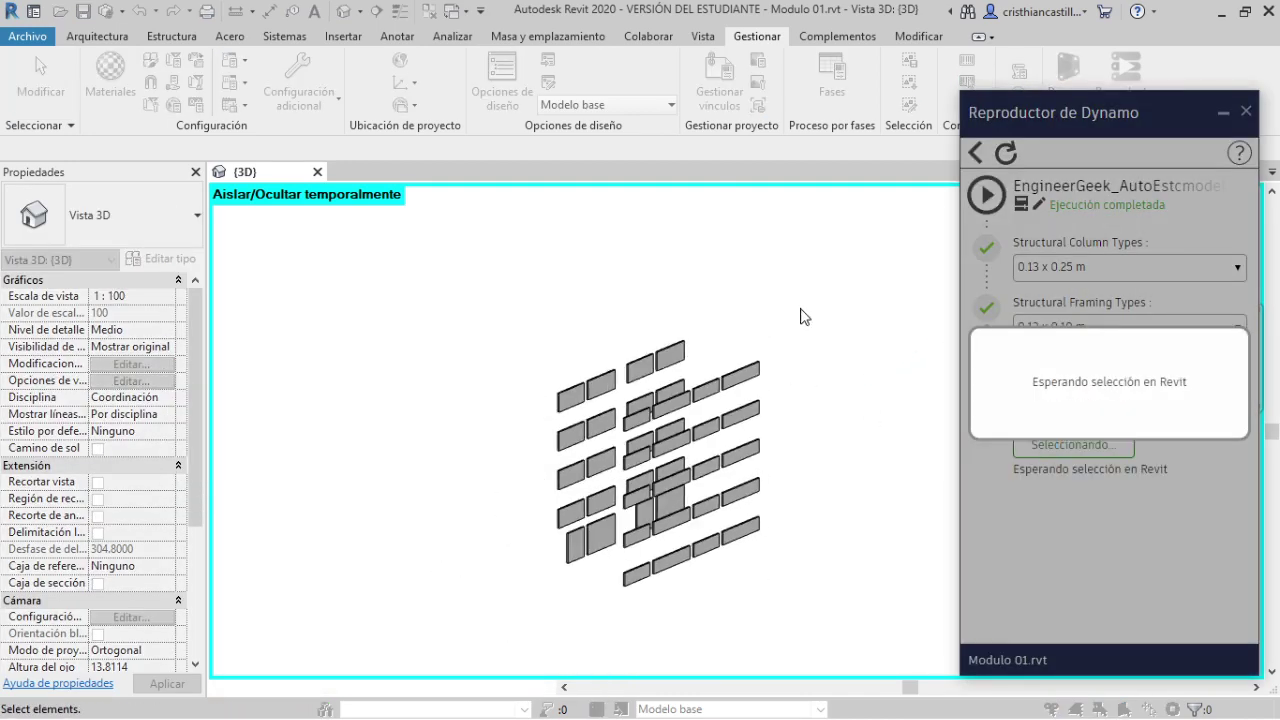
drag(806, 306, 455, 610)
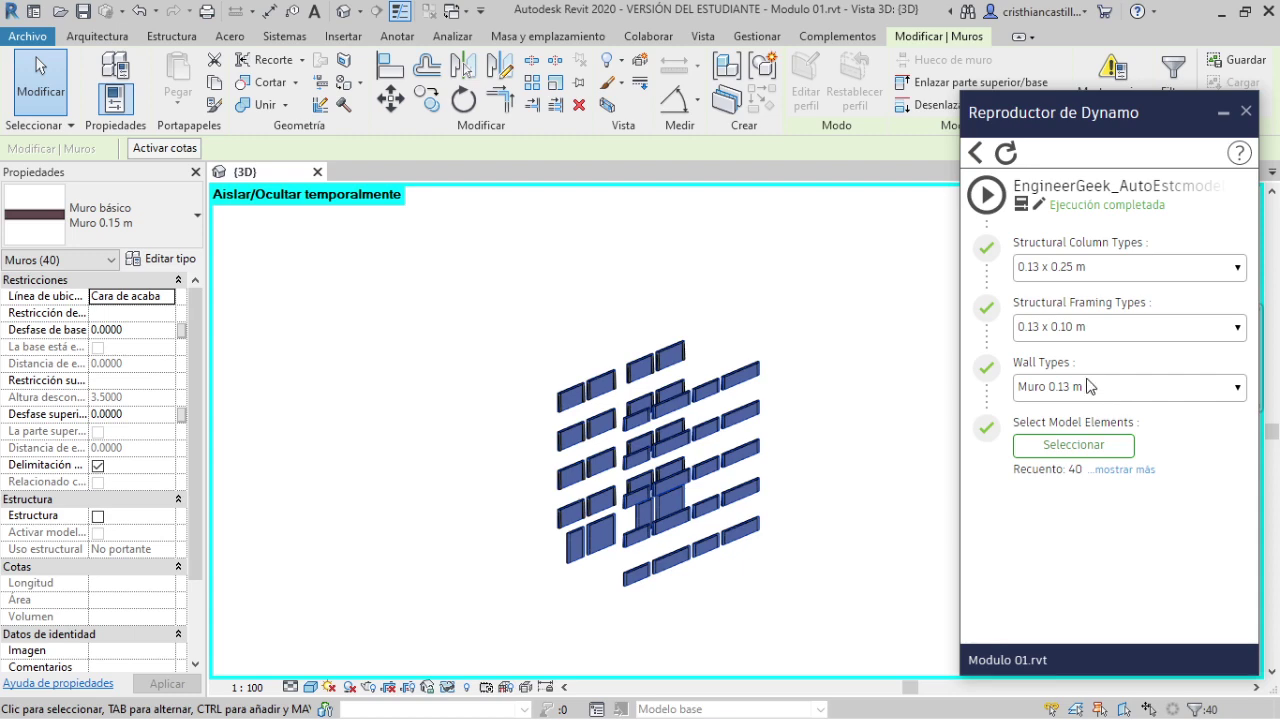
- Close Dynamo Player and select all instances of the new brick wall panels, then deselect
click(1220, 110)
scroll(728, 390, up, 2)
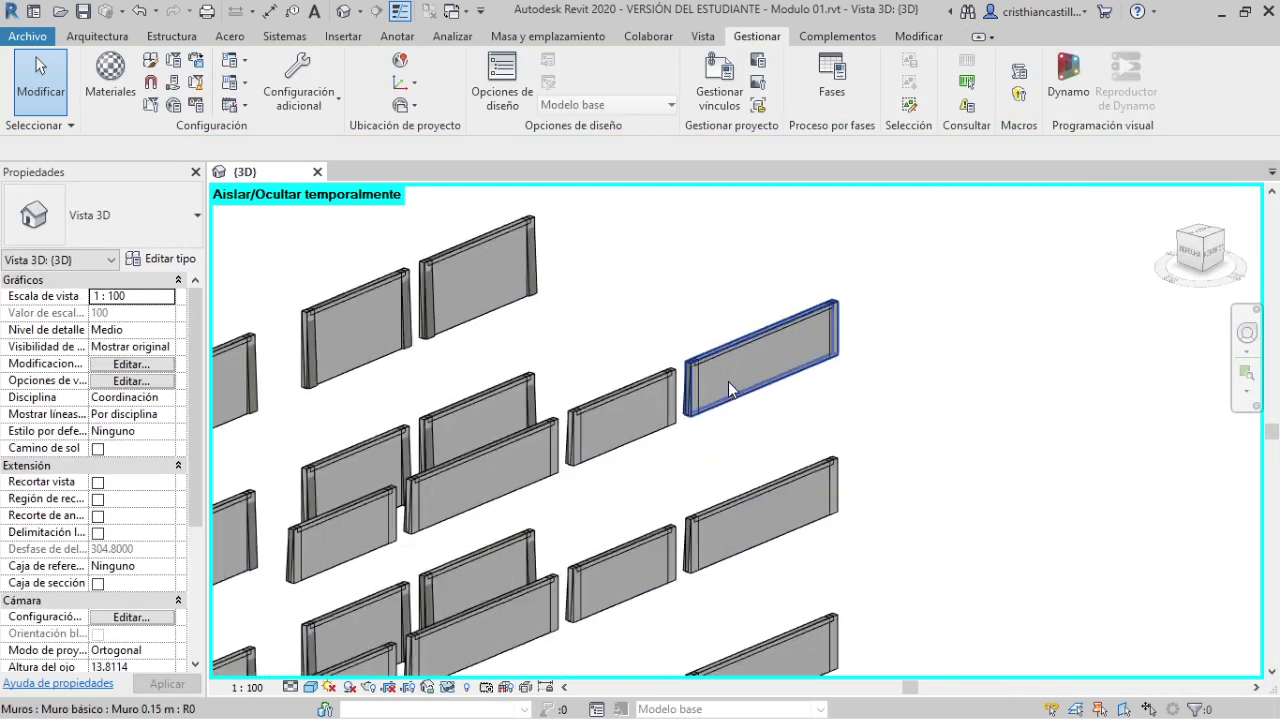
scroll(760, 423, up, 3)
scroll(871, 451, down, 3)
mouse_move(871, 451)
middle_down()
mouse_move(543, 353)
mouse_move(704, 436)
middle_up()
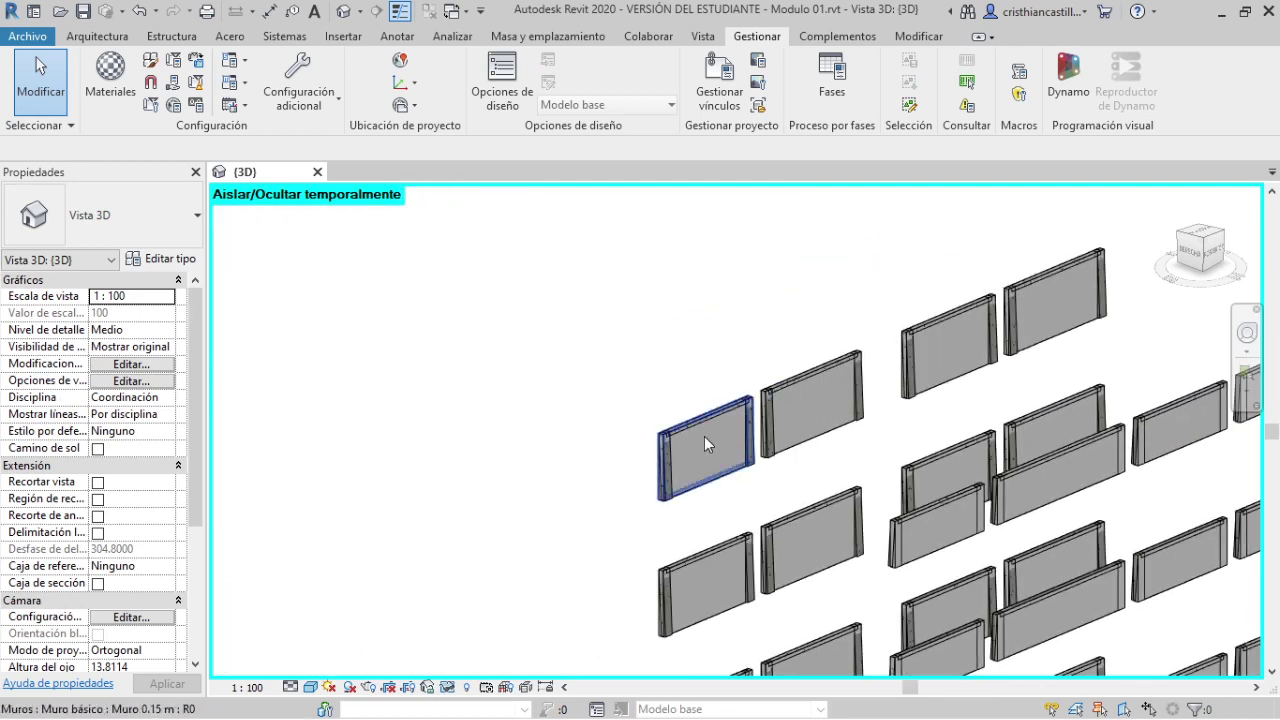
scroll(727, 453, up, 1)
scroll(726, 452, up, 2)
click(726, 452)
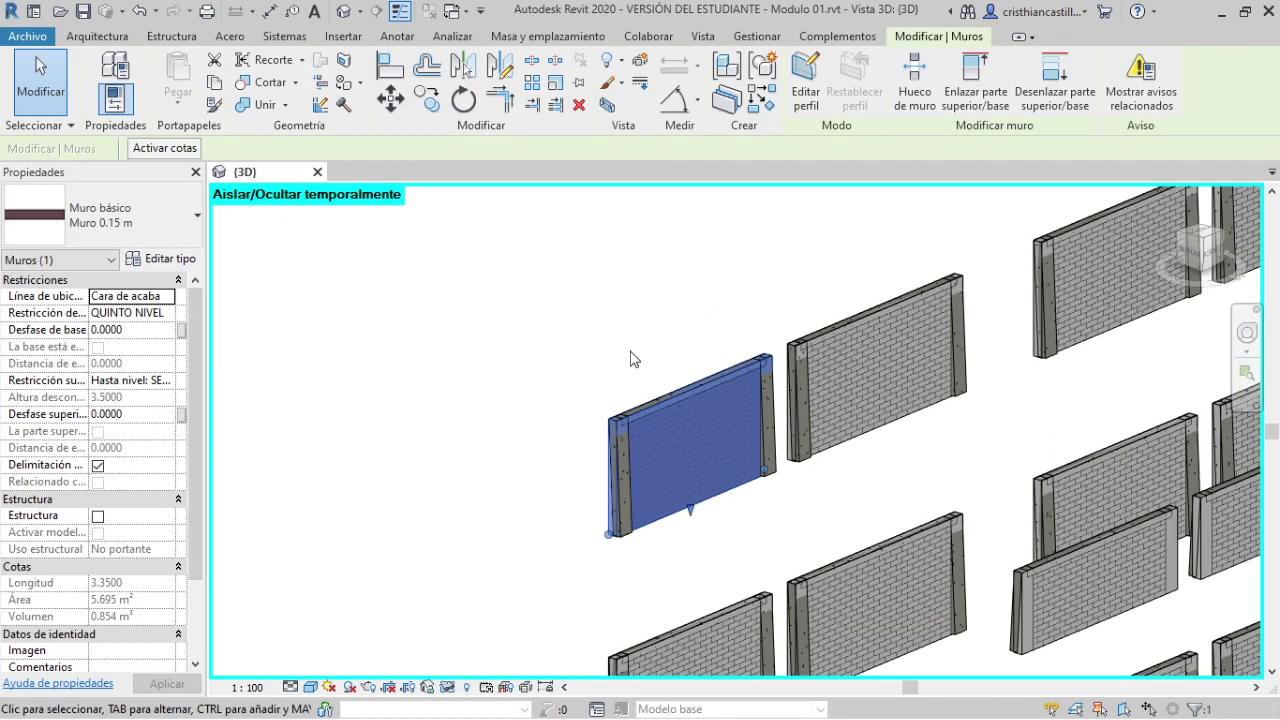
key(s)
key(a)
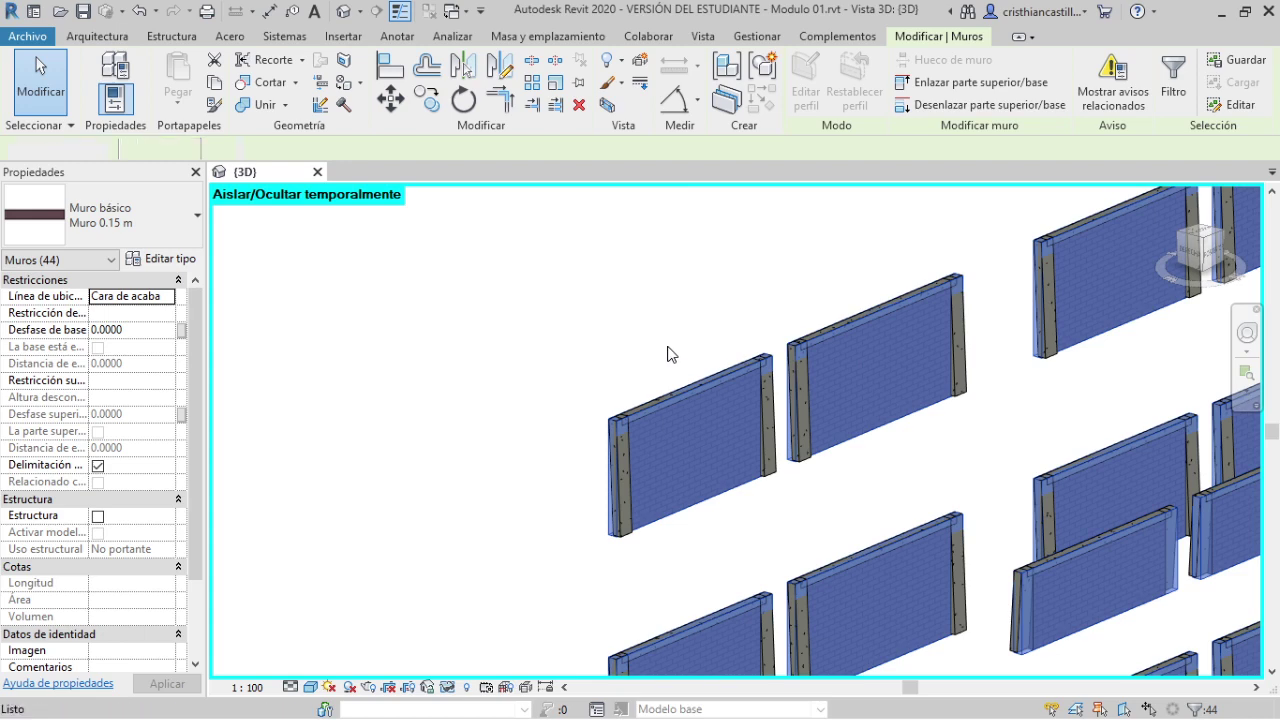
click(672, 348)
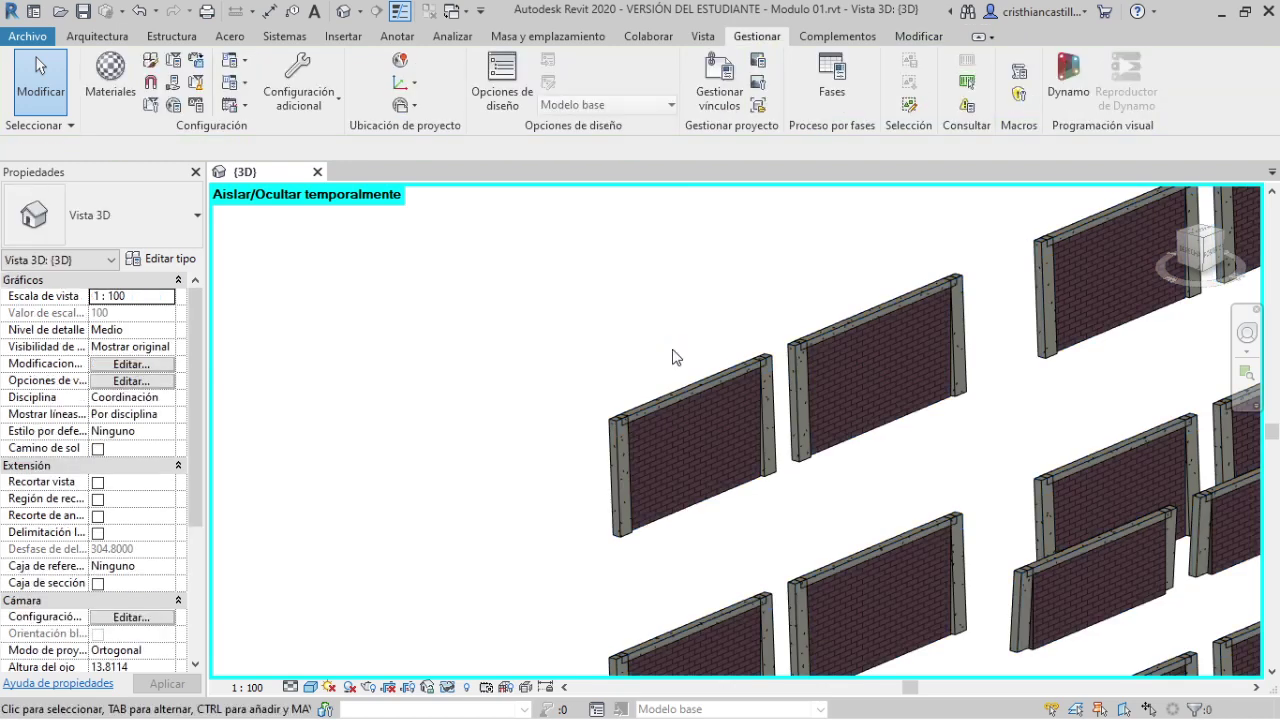
- Pan across the wall grid and select a concrete column beside a wall
middle_drag(621, 537, 534, 495)
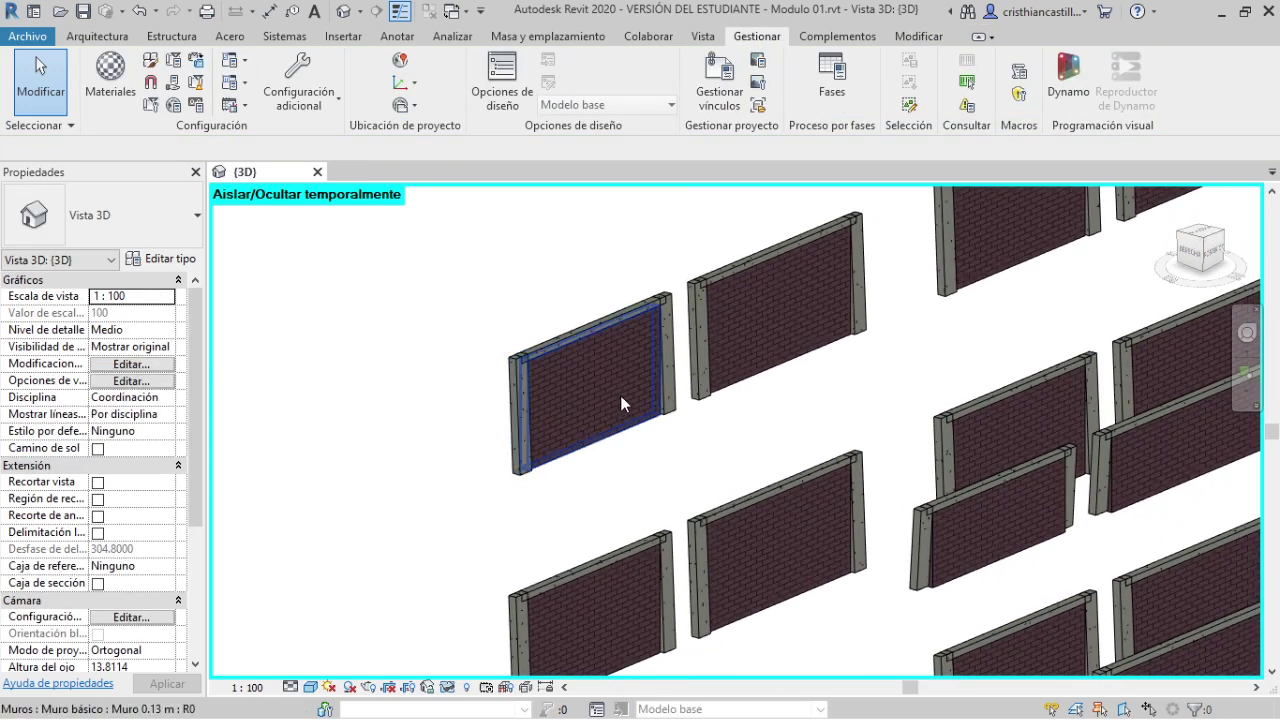
middle_drag(714, 437, 698, 517)
scroll(698, 517, up, 2)
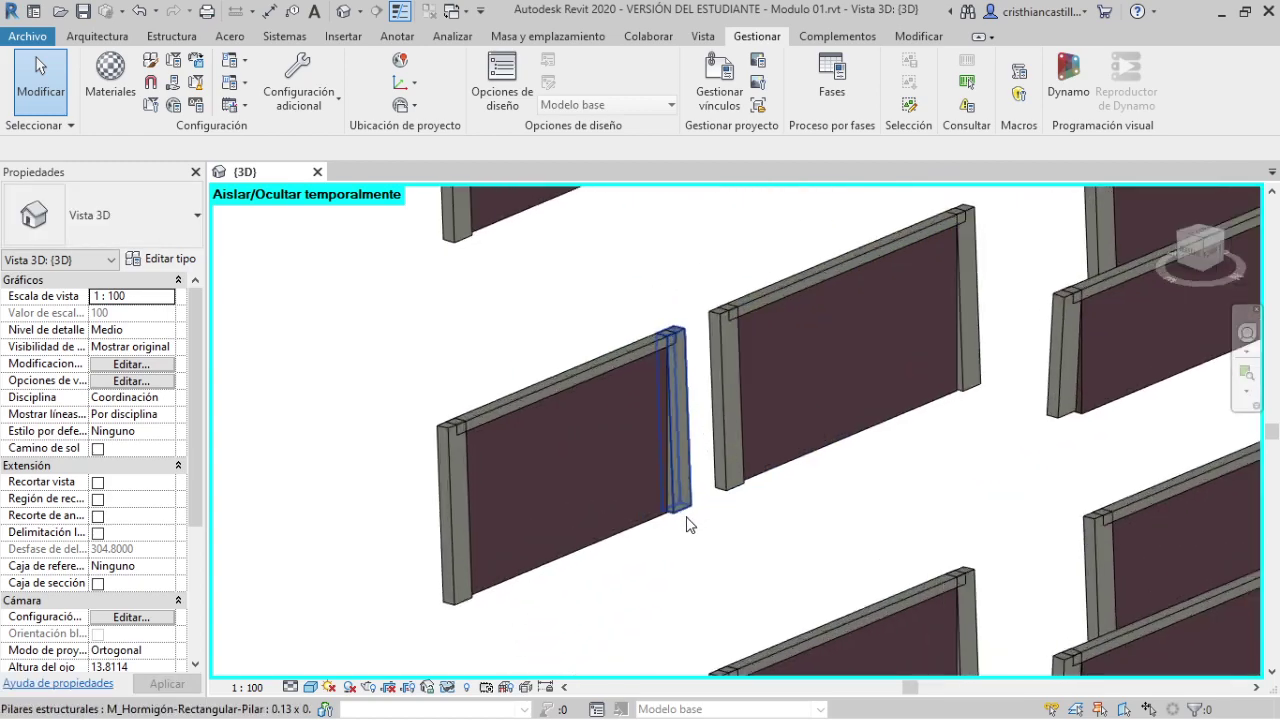
scroll(689, 522, up, 2)
scroll(682, 514, up, 1)
click(686, 506)
scroll(729, 500, down, 2)
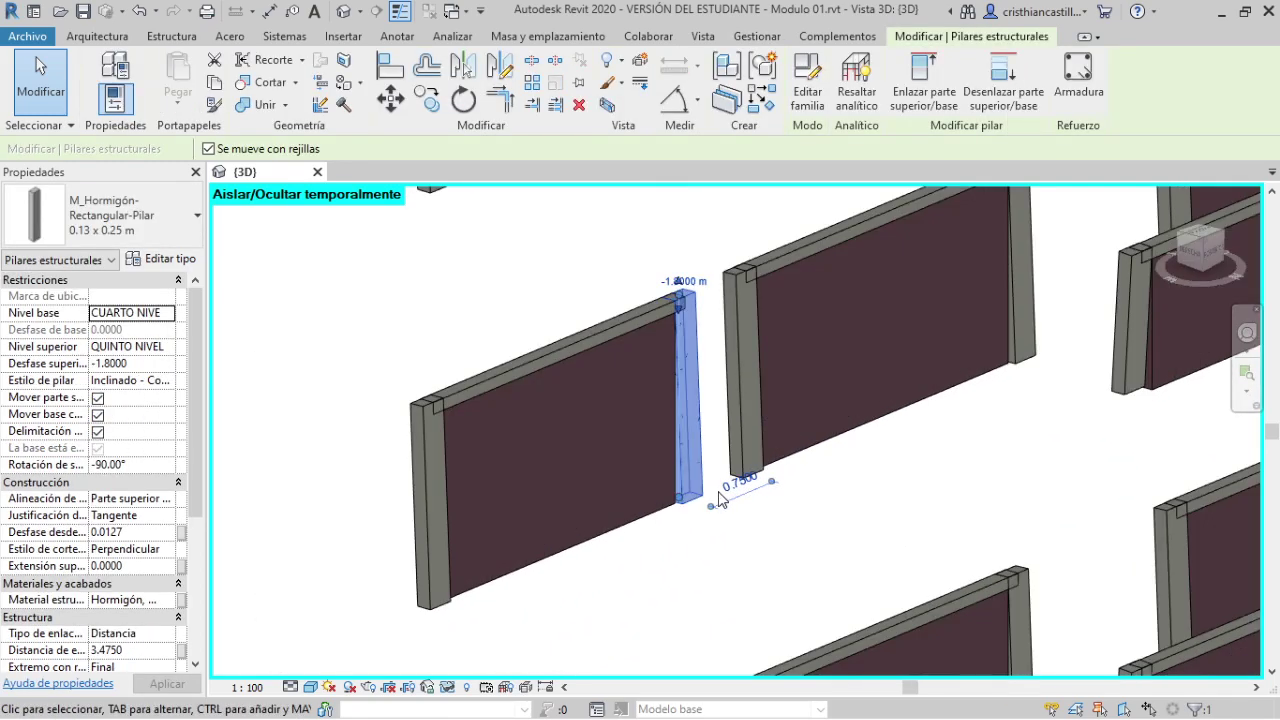
scroll(777, 531, down, 2)
mouse_move(777, 531)
middle_down()
mouse_move(518, 443)
mouse_move(580, 490)
middle_up()
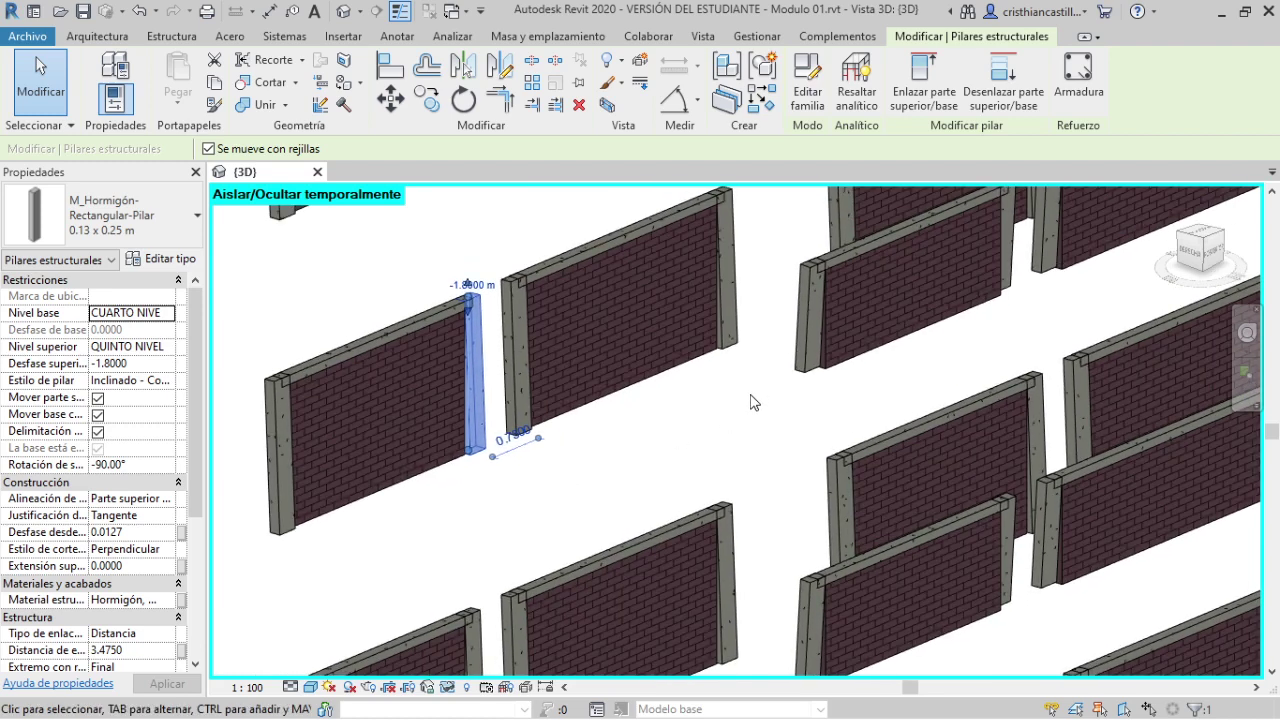
- Orbit to the side and select all concrete columns of that type with SA
scroll(758, 400, down, 1)
scroll(770, 402, down, 1)
middle_drag(770, 402, 753, 300)
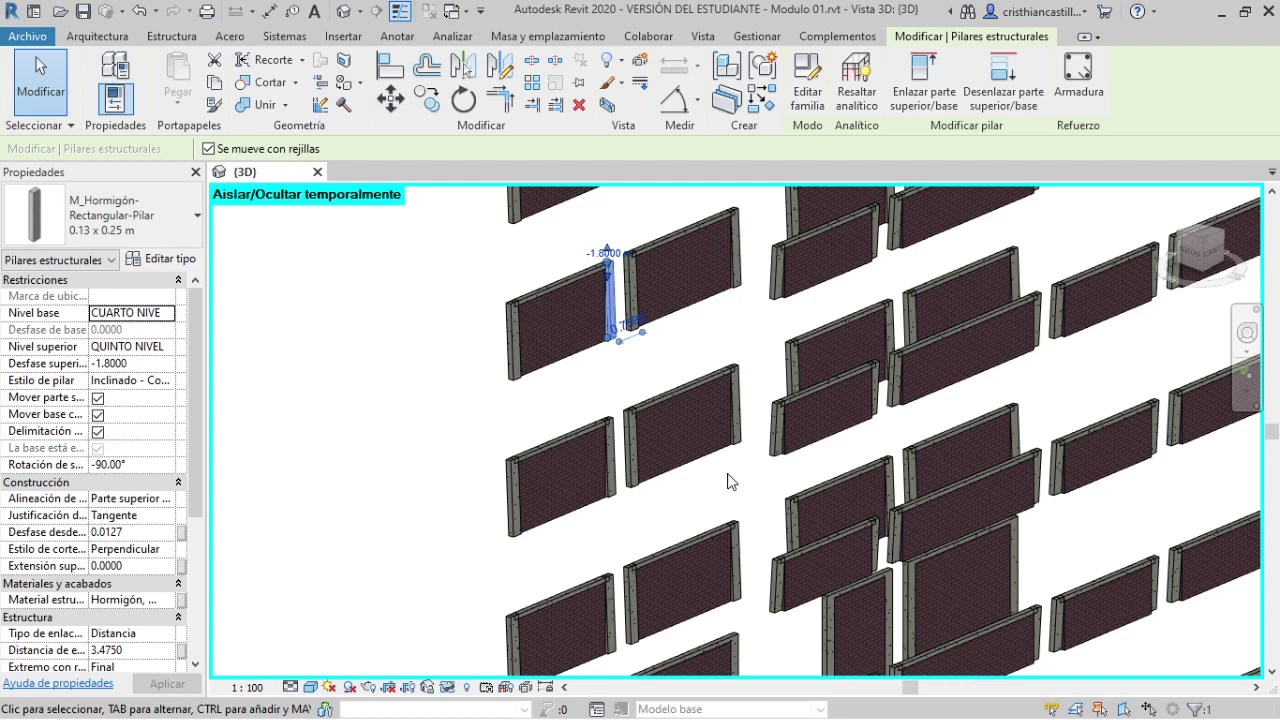
mouse_move(737, 480)
shift+middle_down()
mouse_move(780, 500)
mouse_move(865, 503)
mouse_move(814, 480)
mouse_move(714, 529)
shift+middle_up()
scroll(590, 340, up, 2)
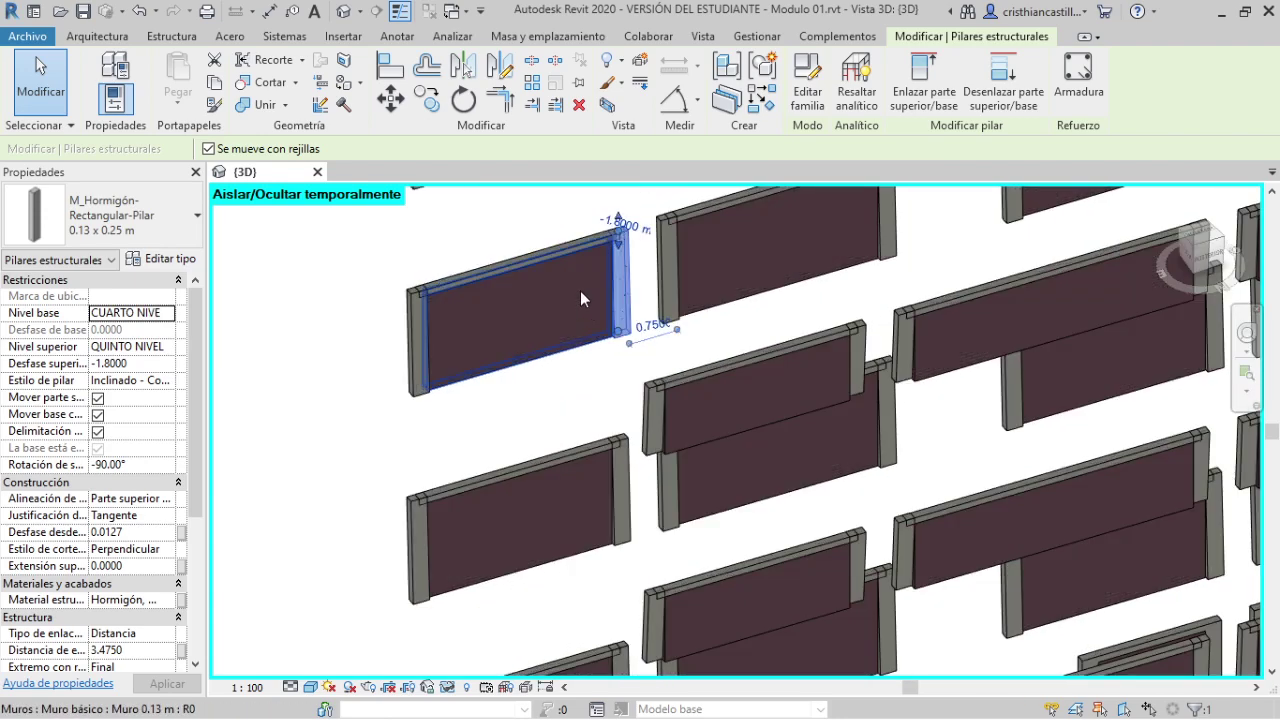
scroll(580, 290, up, 2)
key(s)
key(a)
scroll(720, 341, down, 2)
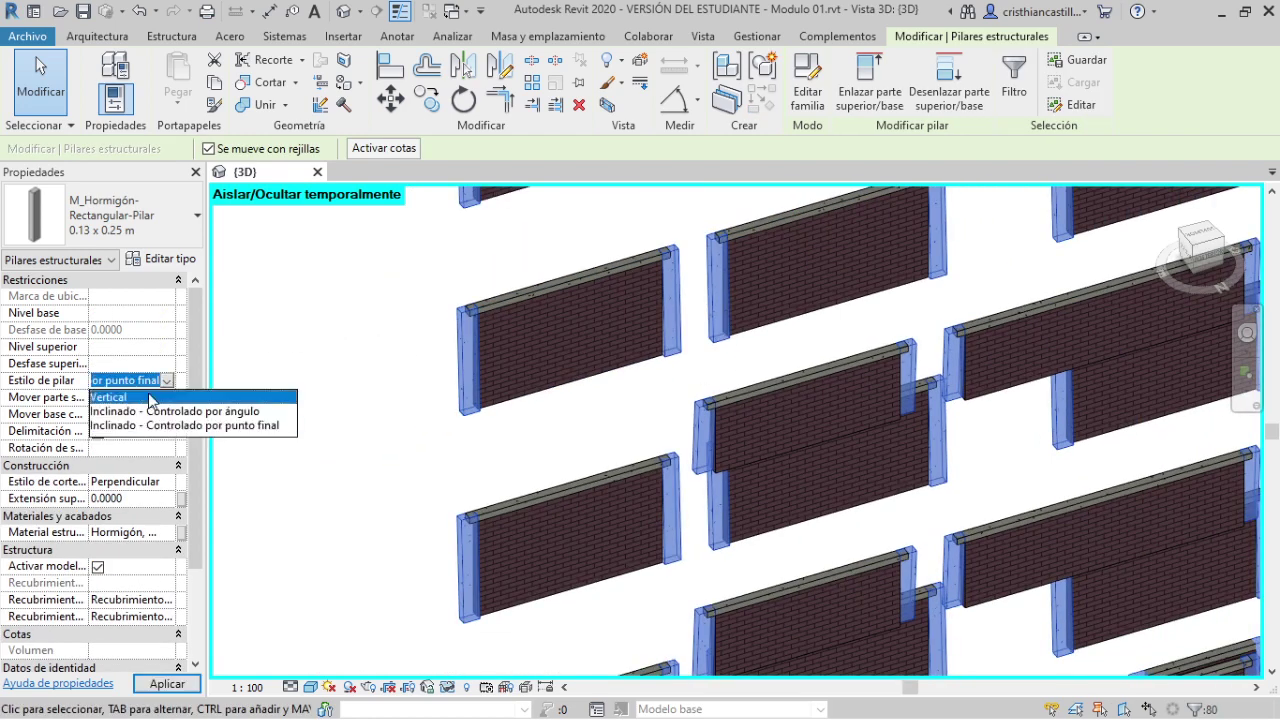
- Set Estilo de pilar to Vertical for all selected 0.13 x 0.25 m concrete columns
click(150, 397)
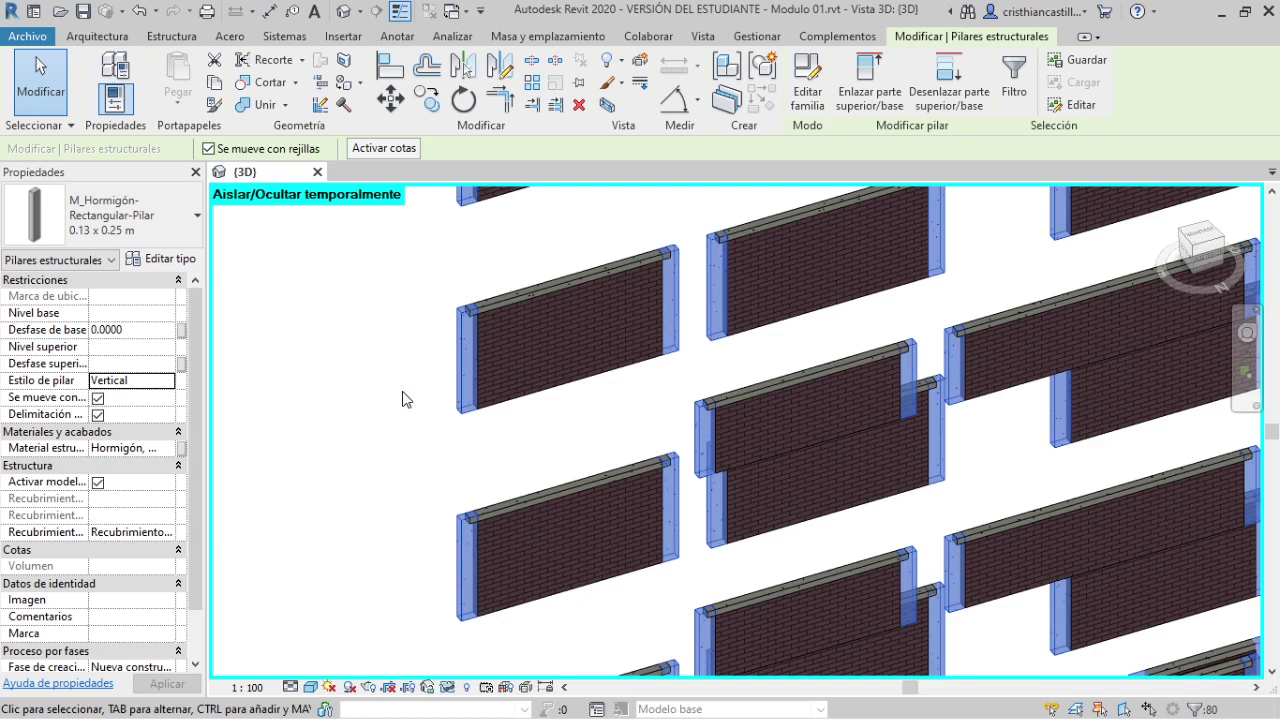
click(566, 440)
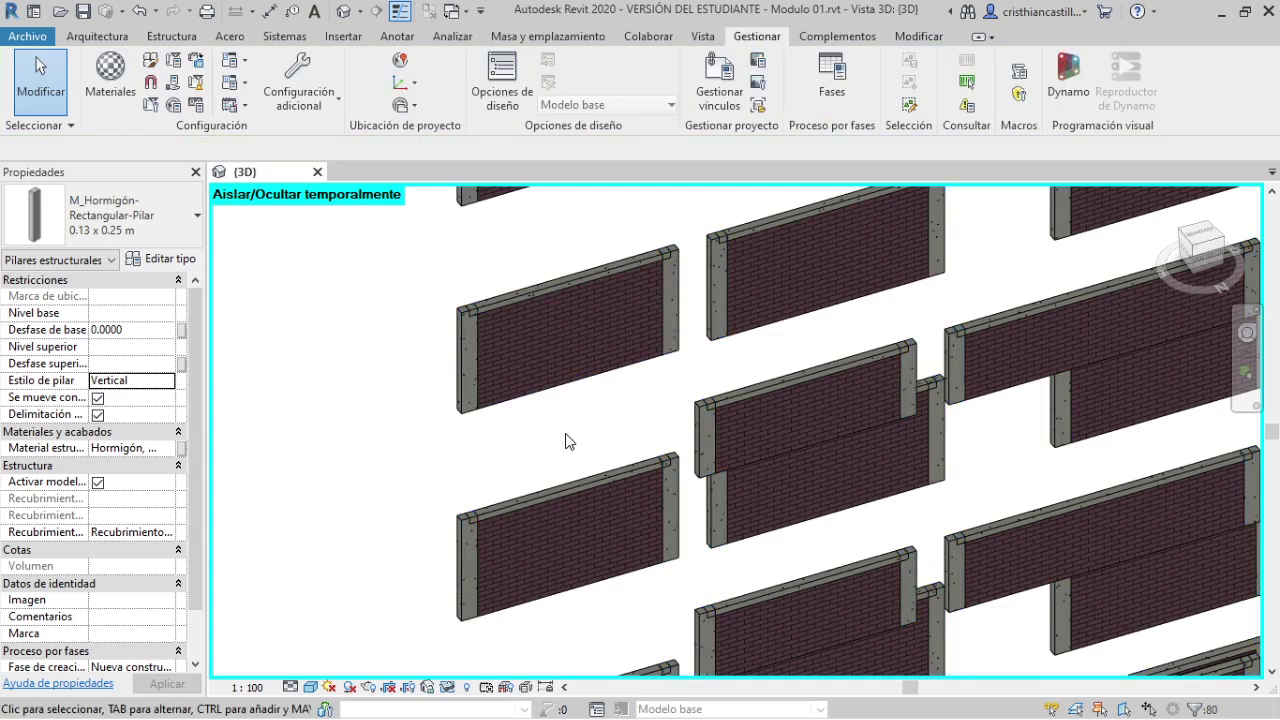
scroll(588, 436, down, 3)
mouse_move(591, 434)
shift+middle_down()
mouse_move(763, 523)
mouse_move(608, 514)
mouse_move(618, 367)
shift+middle_up()
scroll(618, 367, up, 2)
scroll(491, 297, up, 2)
scroll(514, 366, up, 2)
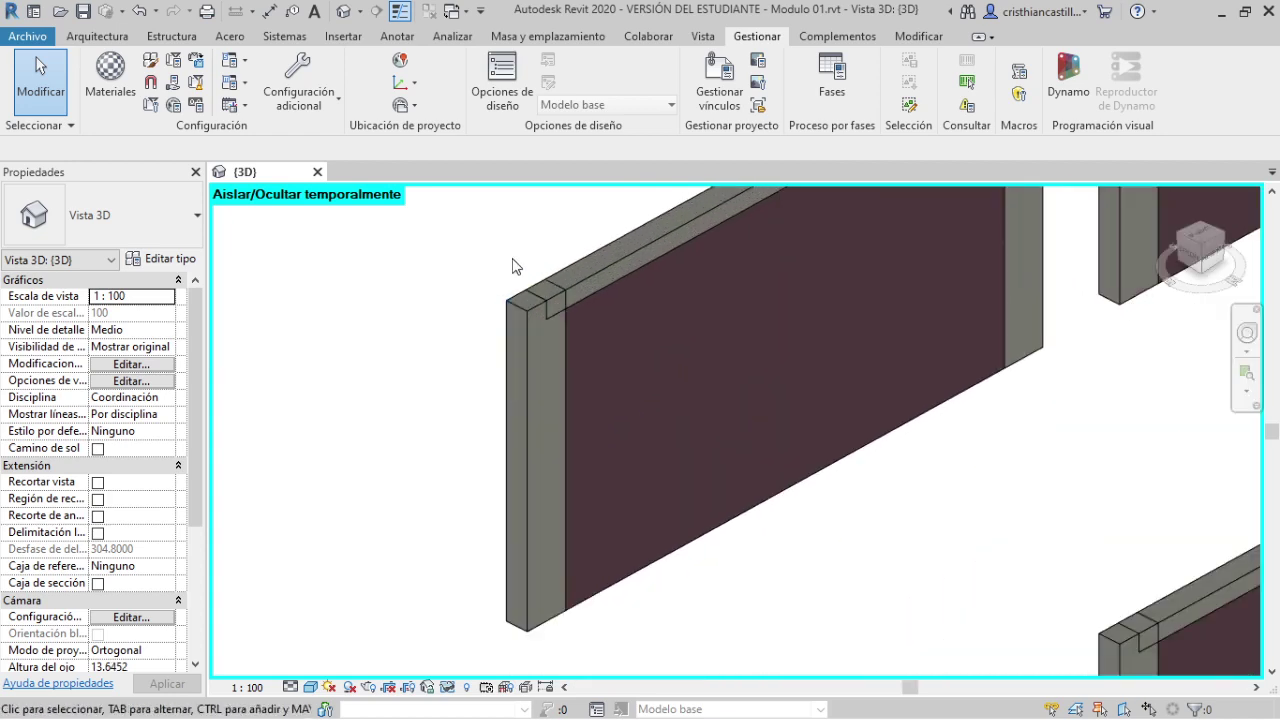
scroll(514, 266, up, 1)
mouse_move(389, 237)
shift+middle_down()
mouse_move(414, 314)
mouse_move(545, 526)
shift+middle_up()
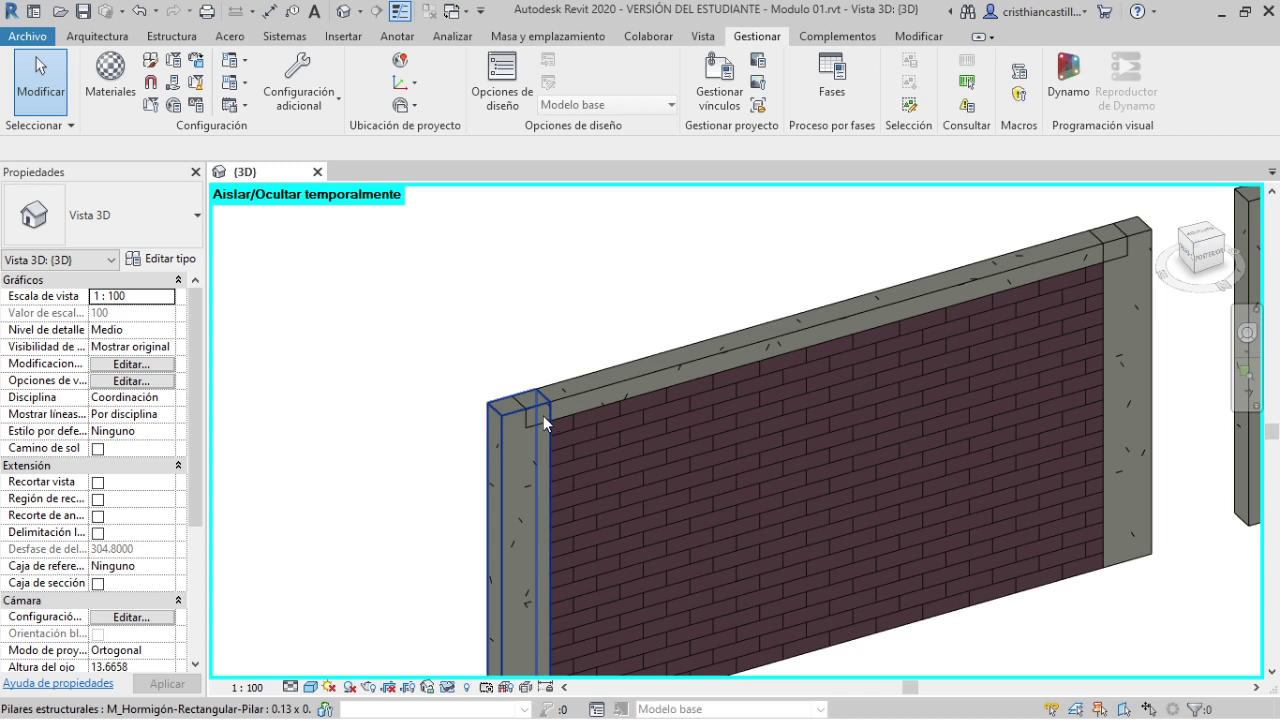
middle_drag(543, 415, 704, 480)
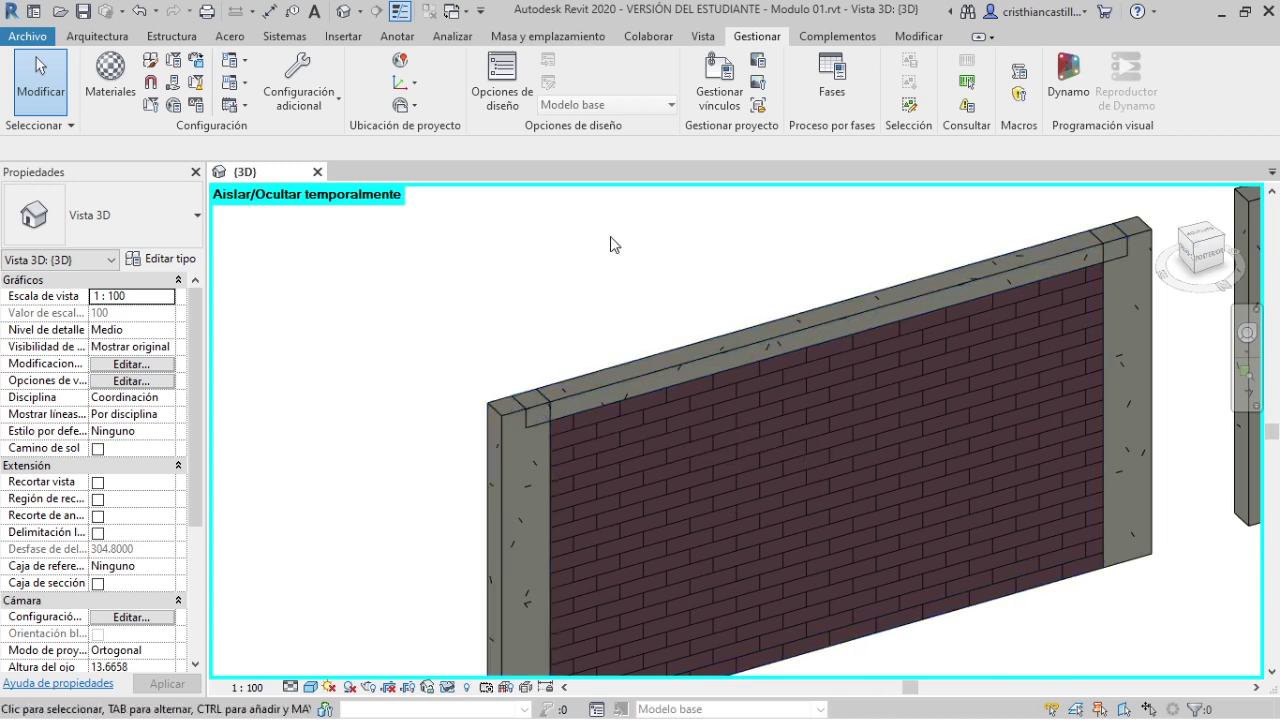
- Use Unir geometría to join the first brick wall with its concrete column
click(918, 36)
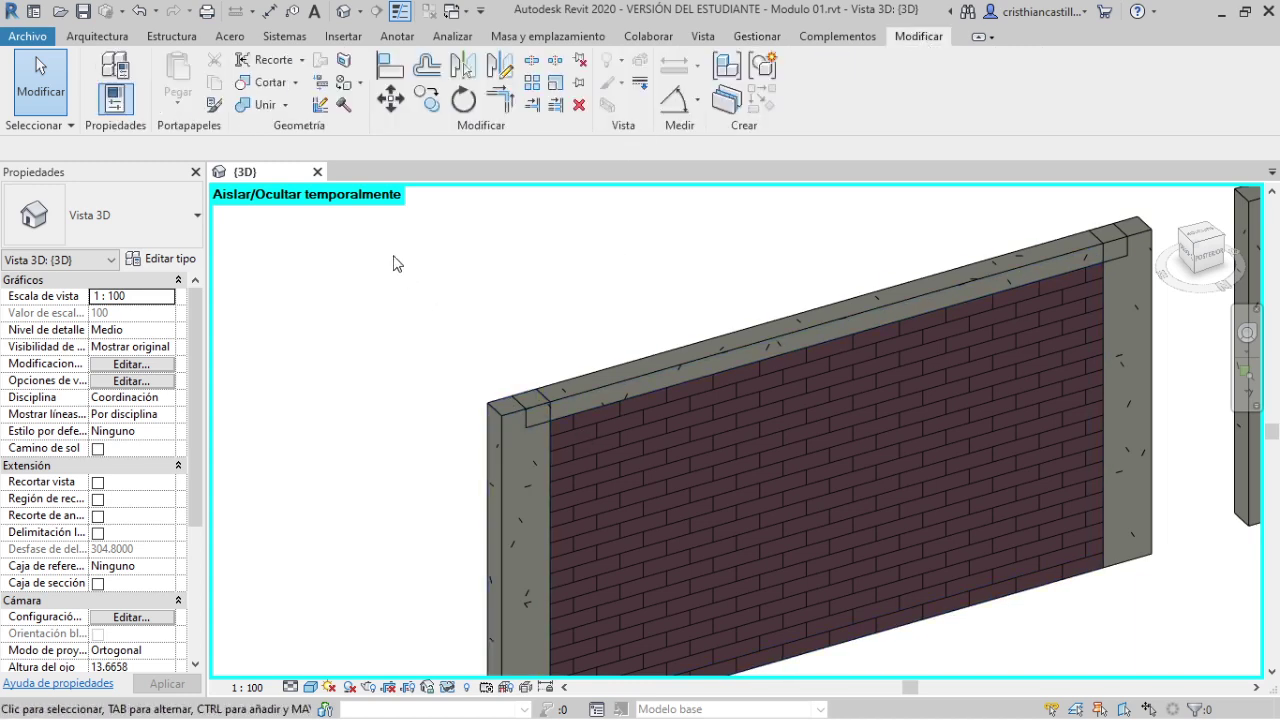
click(272, 110)
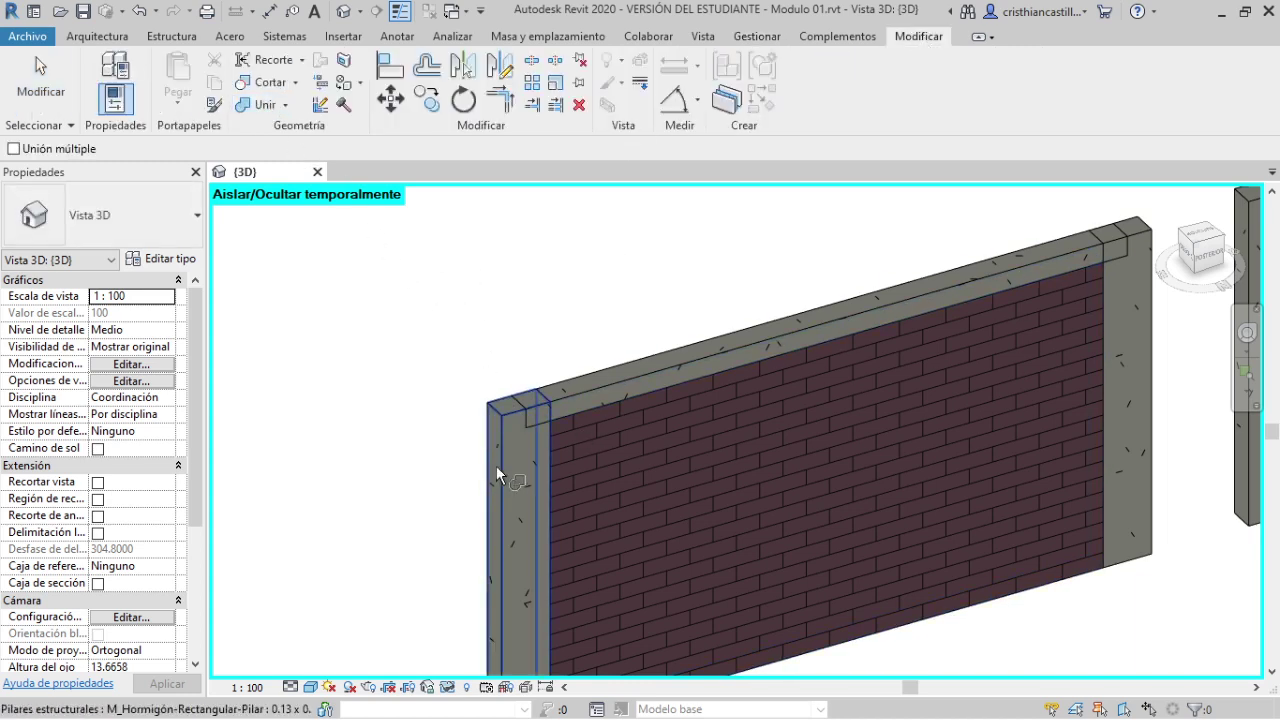
scroll(496, 432, up, 2)
click(505, 432)
click(631, 394)
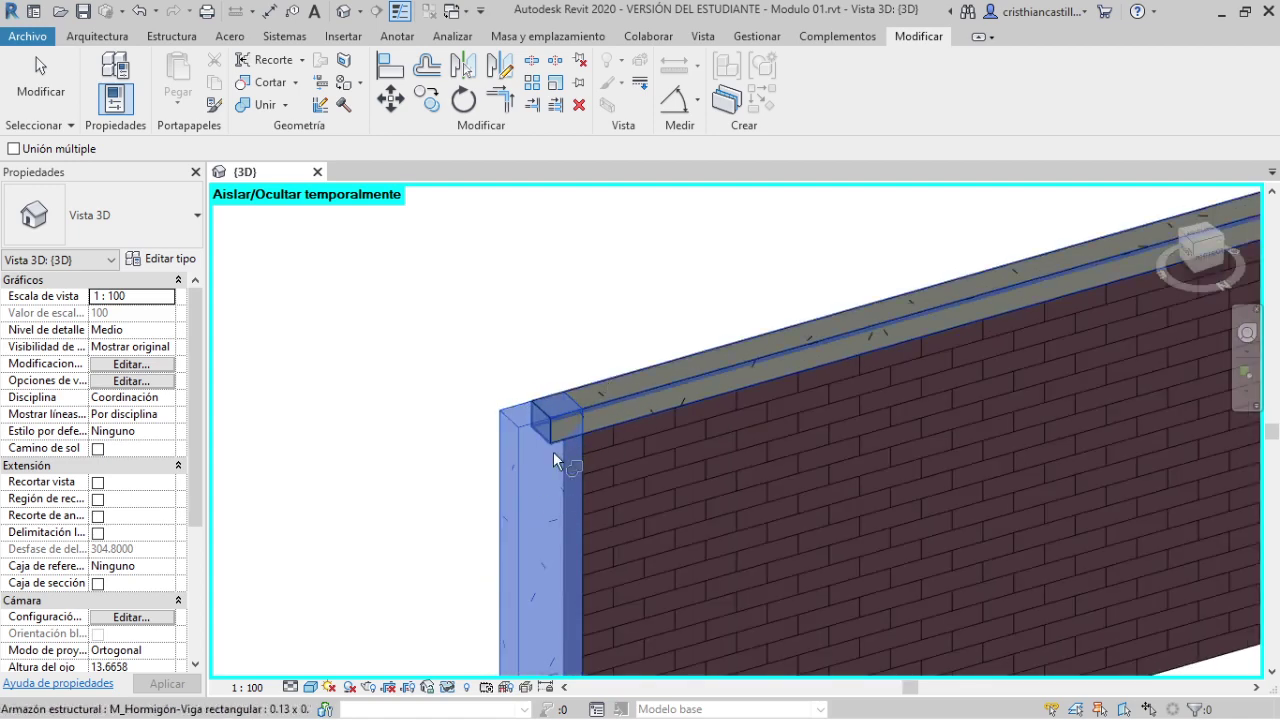
scroll(493, 375, down, 2)
scroll(620, 337, down, 1)
scroll(985, 285, up, 2)
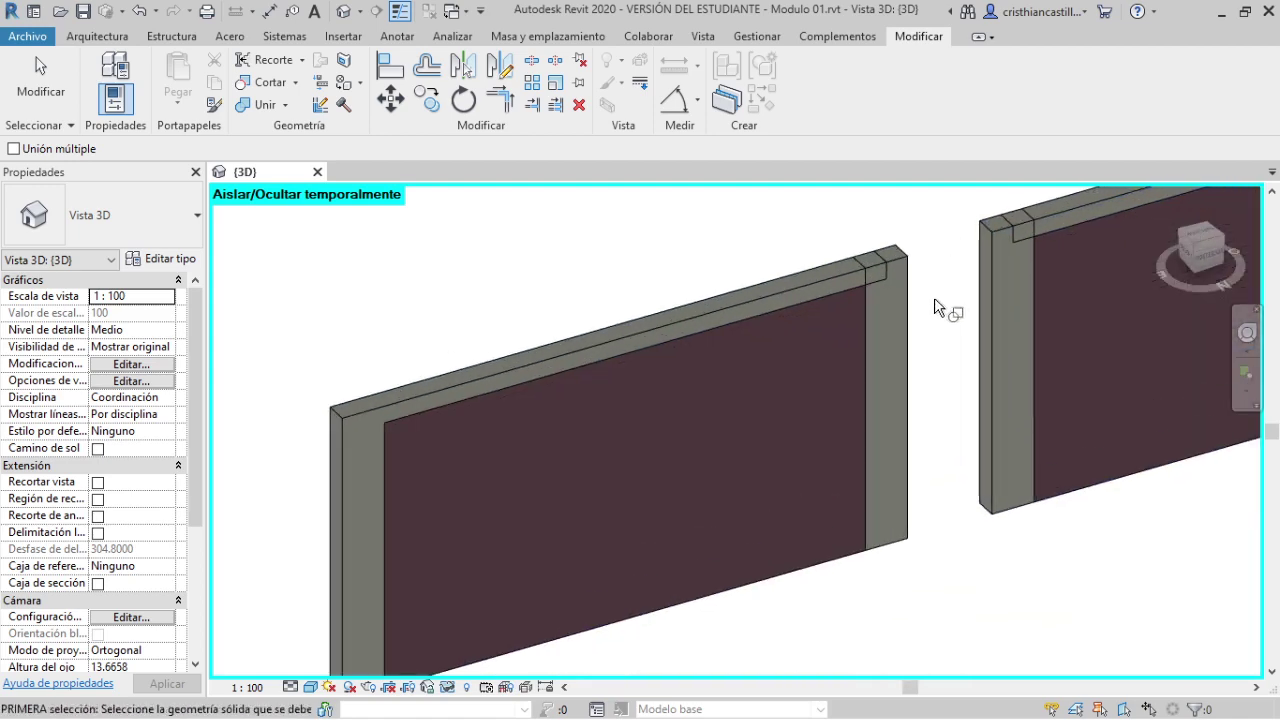
- Join the wall at the other end with its column and finish joining
click(902, 325)
click(825, 278)
scroll(800, 423, up, 2)
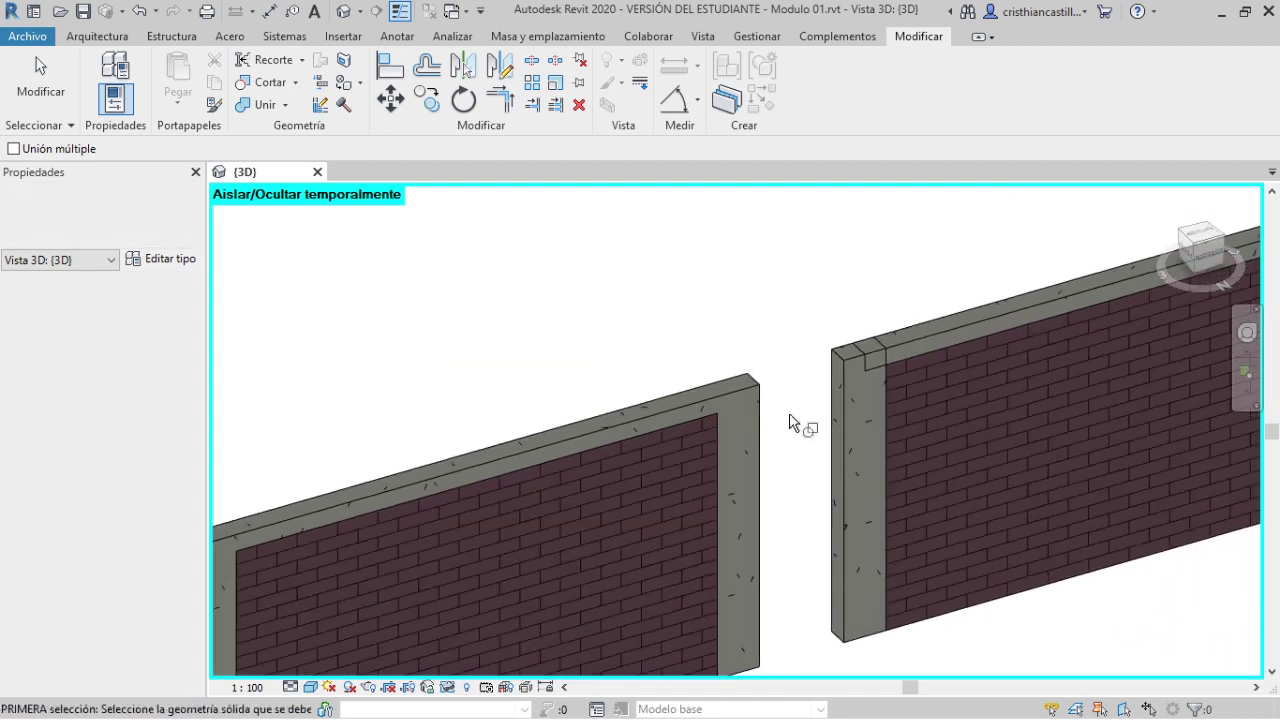
scroll(905, 367, up, 1)
key(Escape)
- Inspect the joined concrete column and the beam along the wall top
click(866, 366)
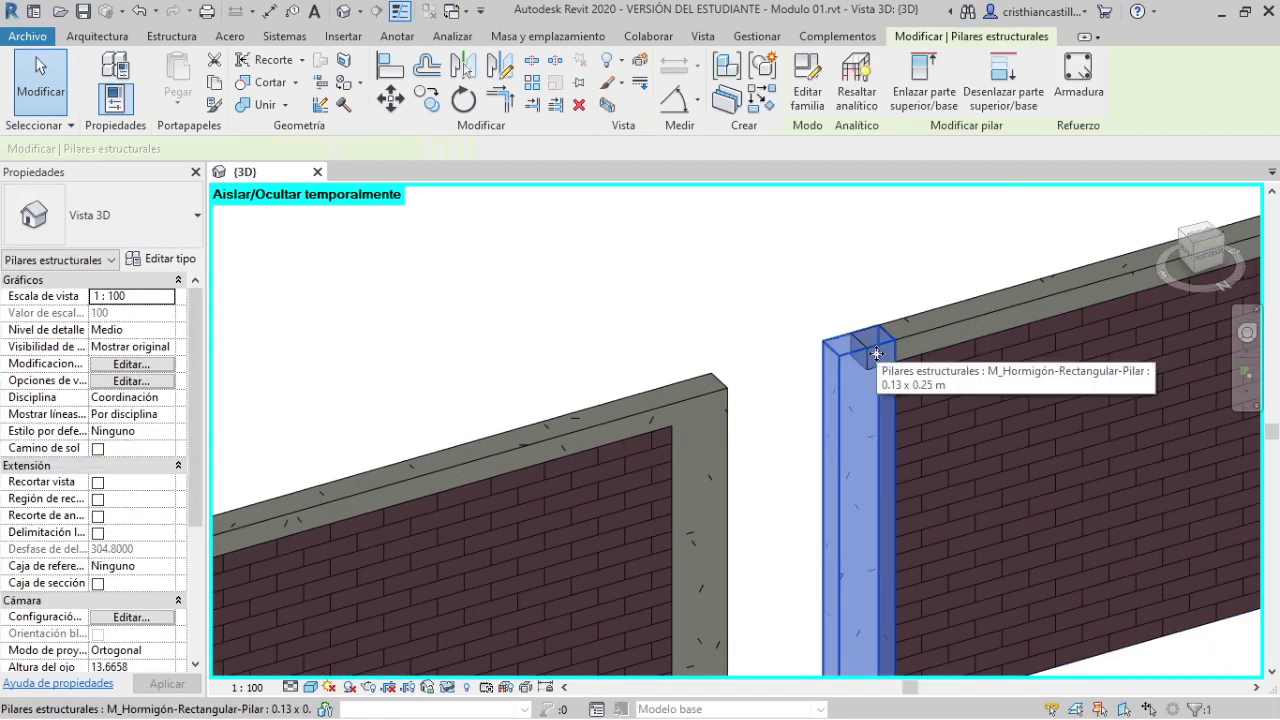
click(900, 292)
click(1057, 300)
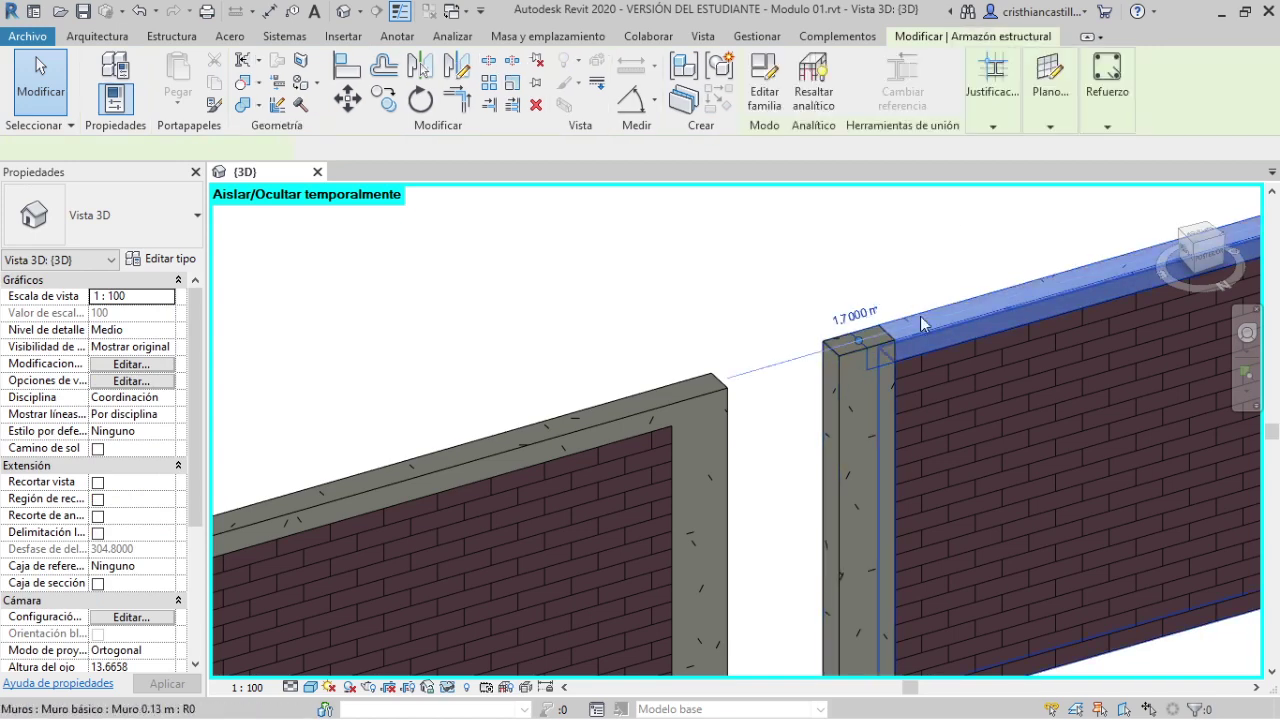
mouse_move(980, 290)
middle_down()
mouse_move(700, 365)
mouse_move(789, 353)
middle_up()
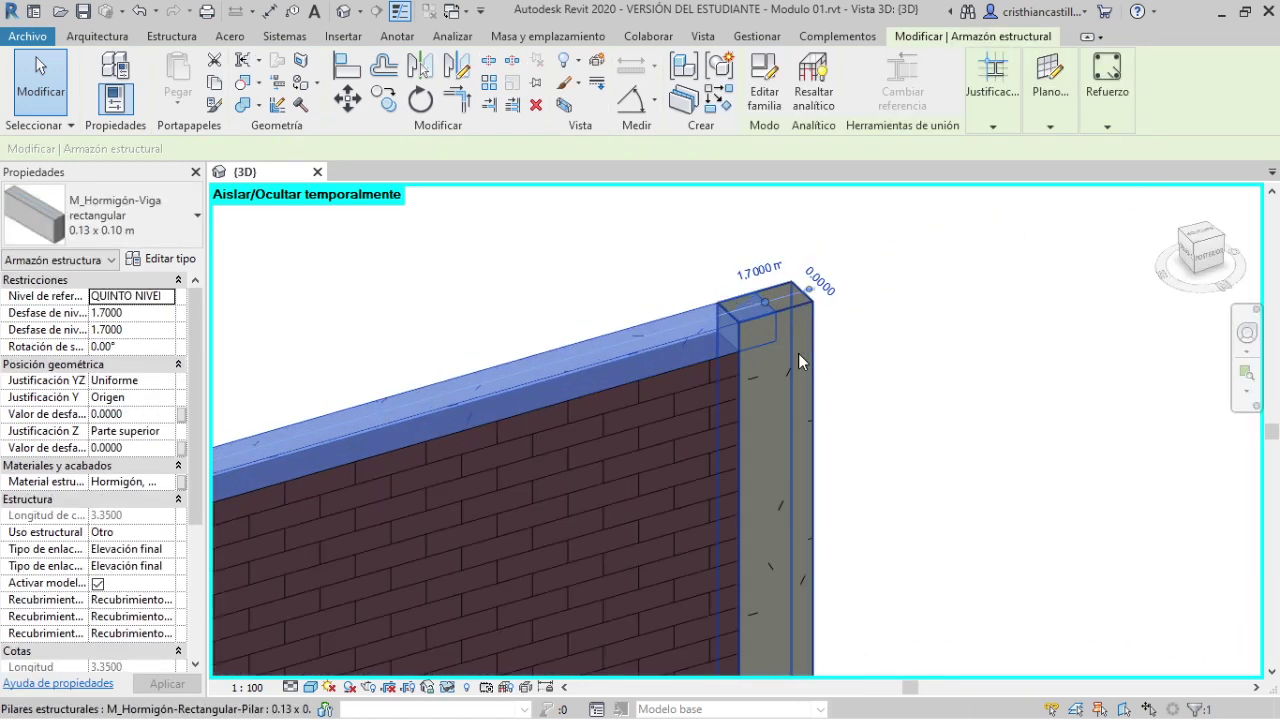
click(919, 342)
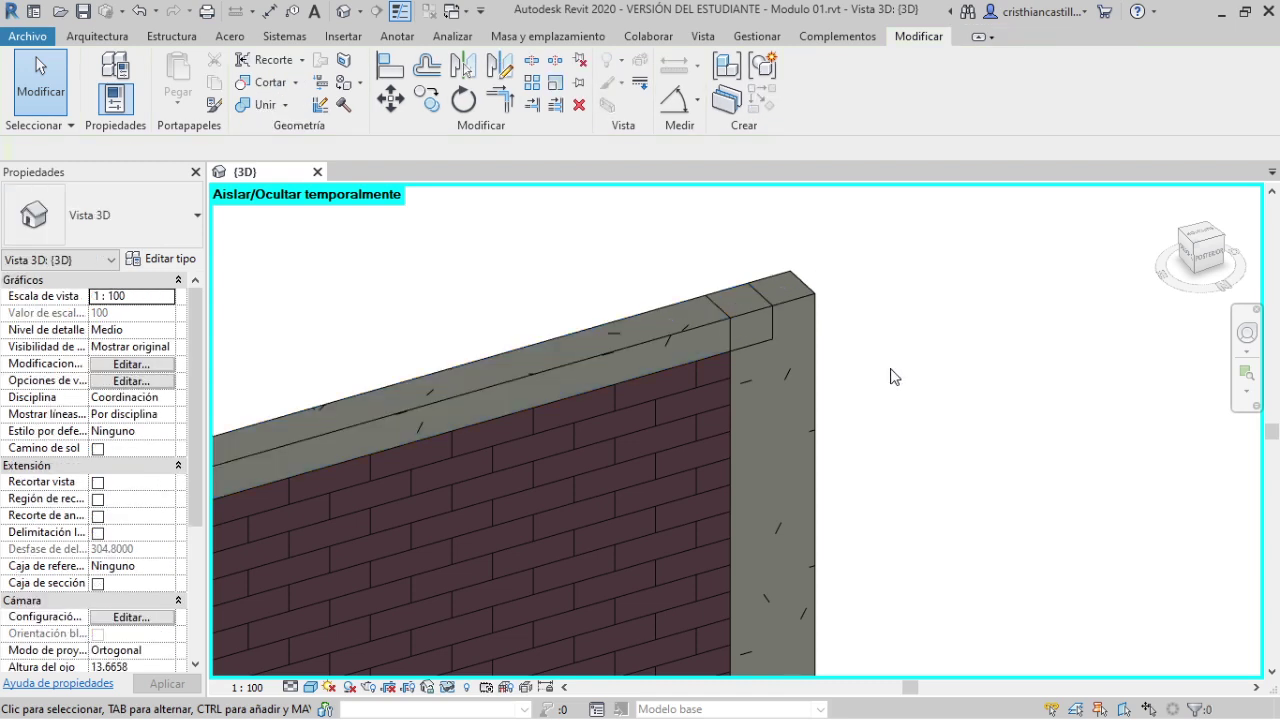
scroll(963, 251, down, 2)
scroll(1020, 280, down, 2)
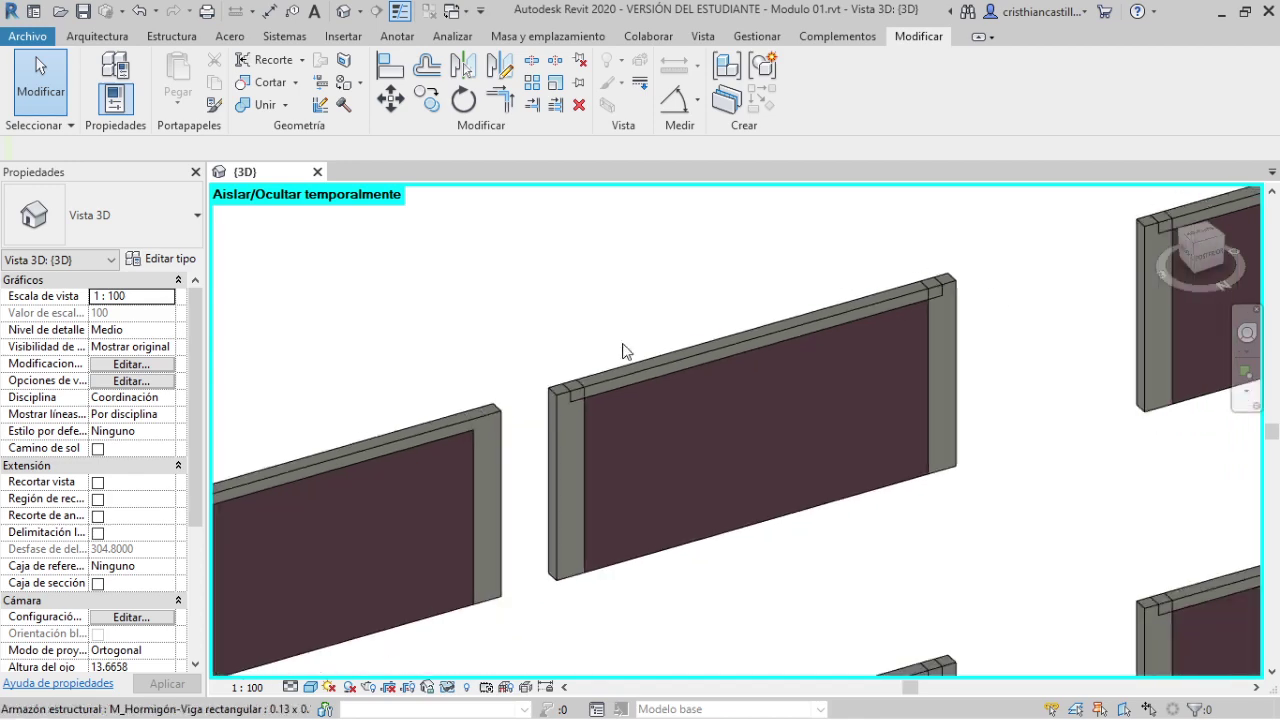
- Restart Unir geometría and bring the next wall and column into view
click(262, 104)
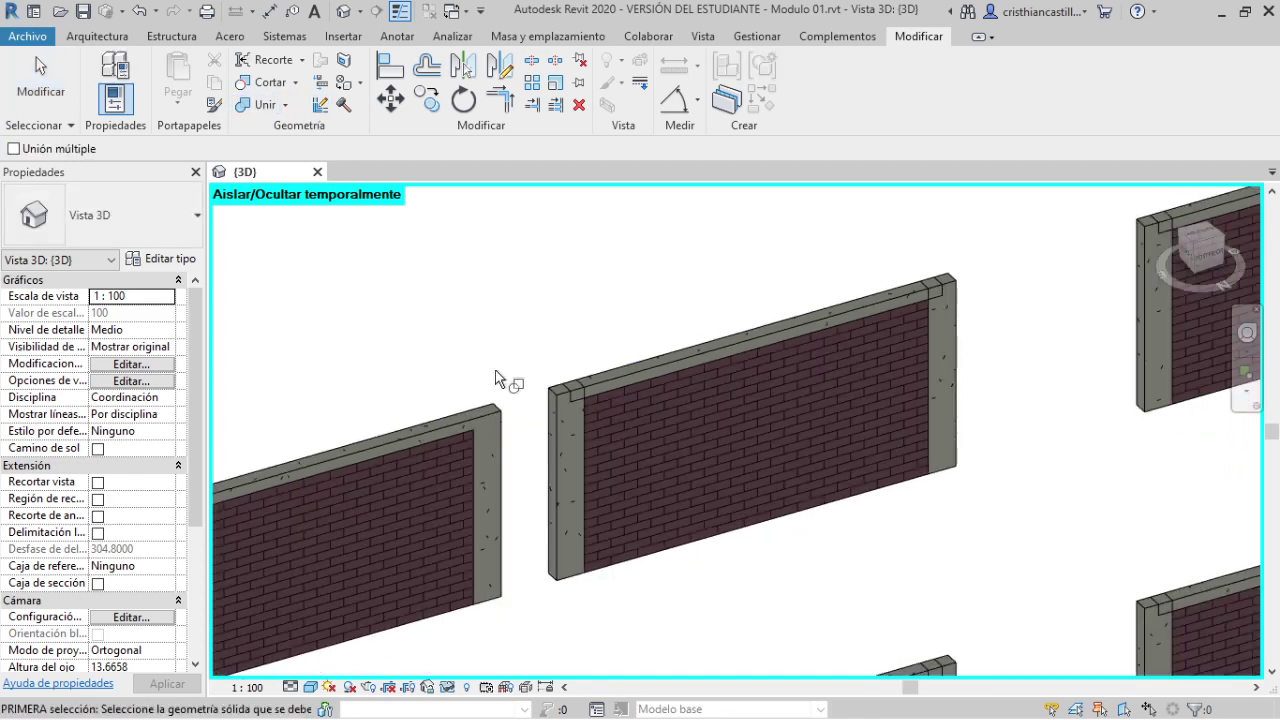
scroll(497, 379, up, 3)
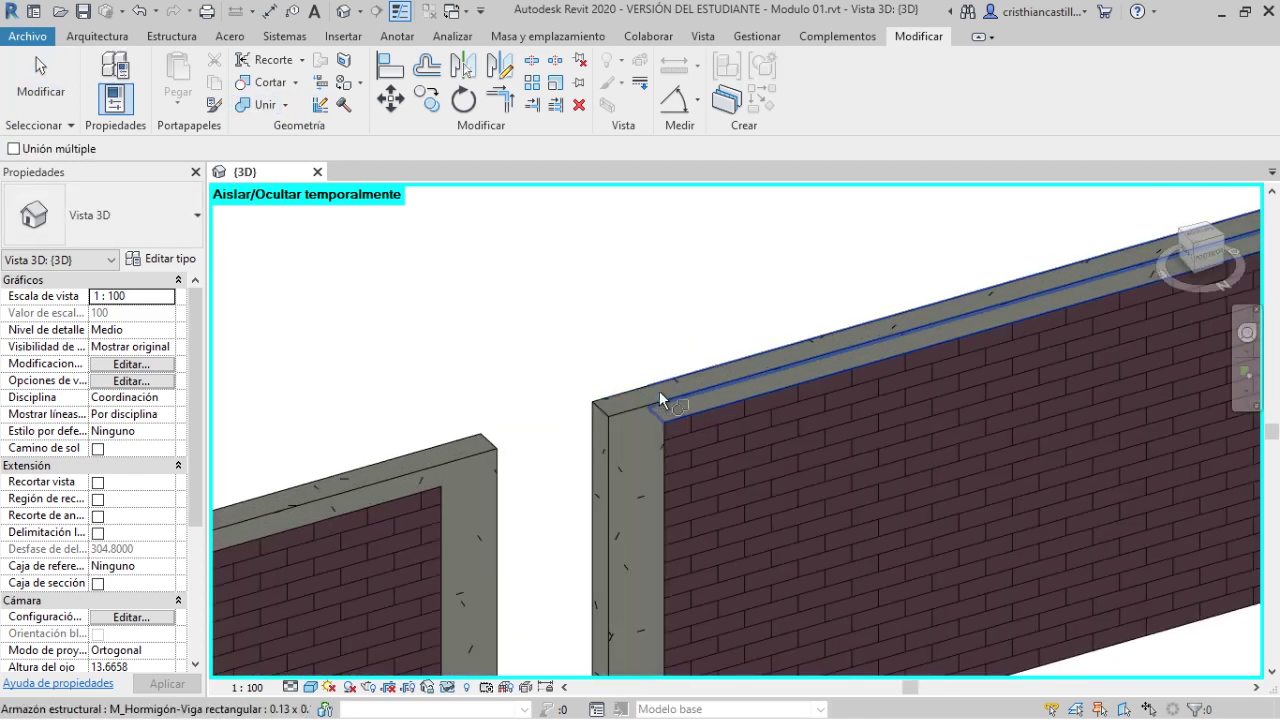
mouse_move(659, 391)
middle_down()
mouse_move(257, 448)
mouse_move(749, 382)
middle_up()
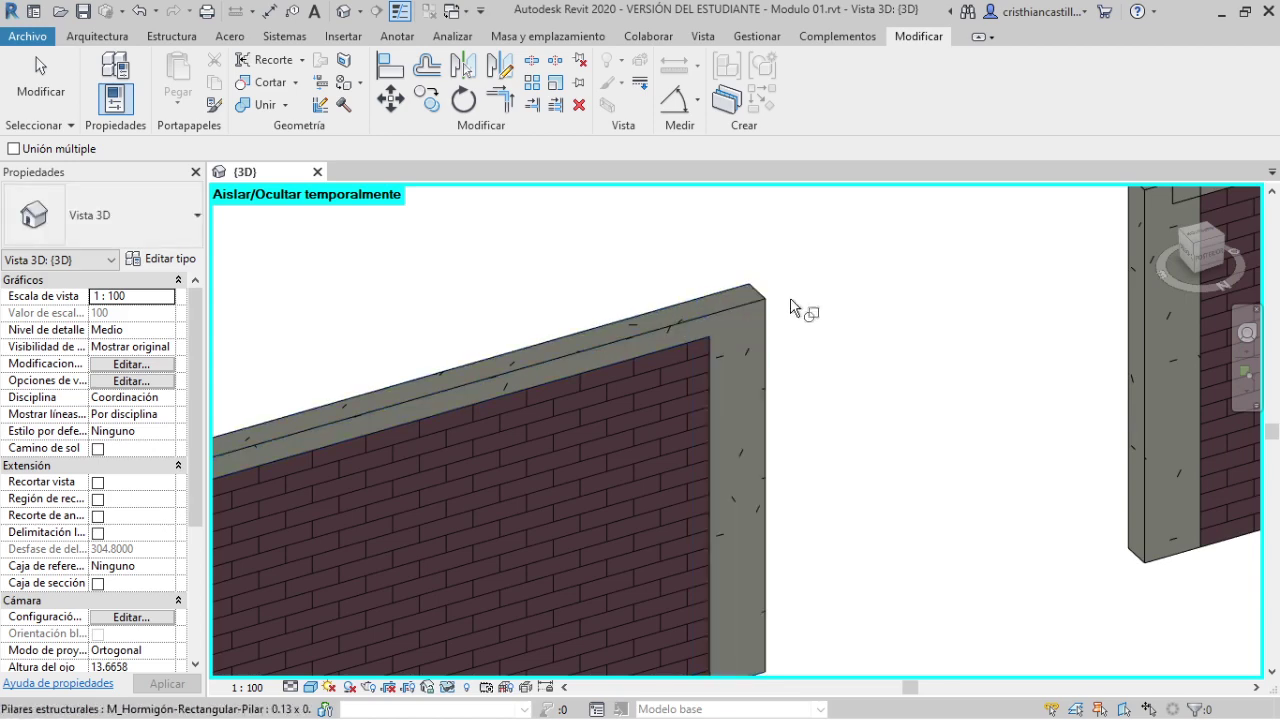
scroll(800, 304, down, 3)
scroll(843, 292, down, 2)
- Exit joining and inspect a brick panel with its framing columns and top beam
key(Escape)
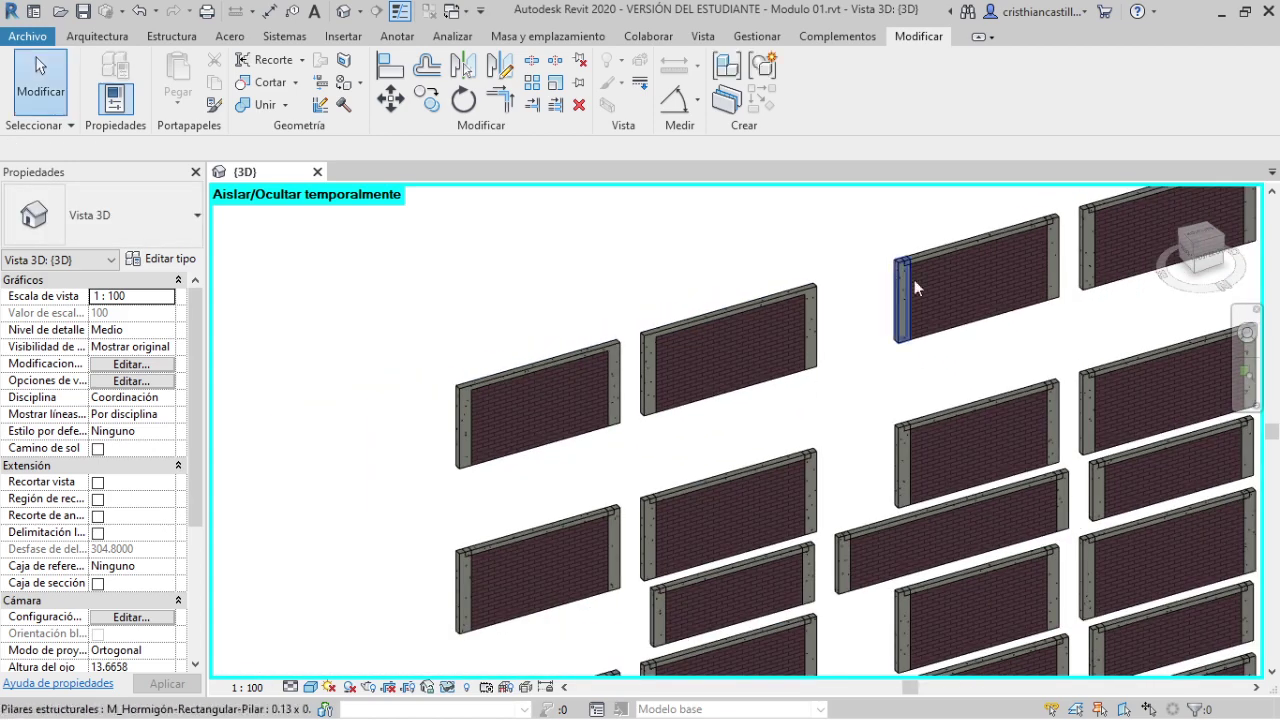
mouse_move(694, 423)
shift+middle_down()
mouse_move(693, 454)
mouse_move(983, 434)
shift+middle_up()
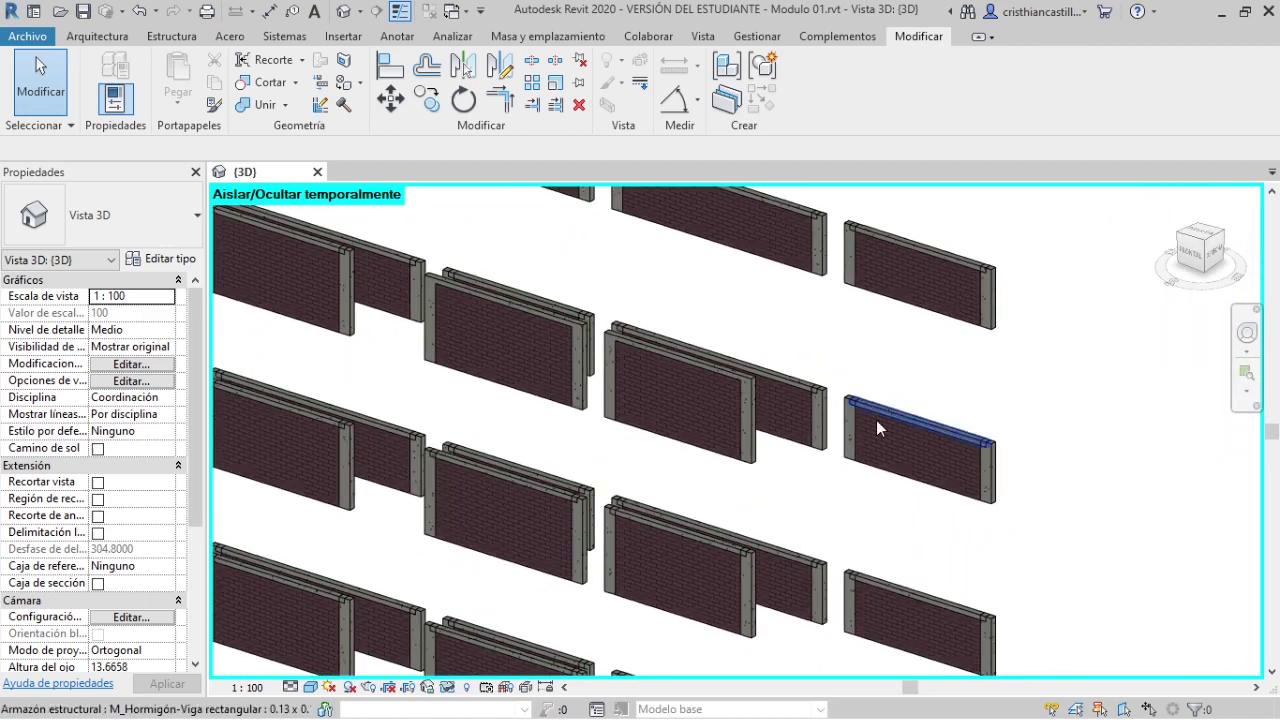
scroll(619, 438, up, 2)
scroll(640, 425, up, 2)
click(615, 420)
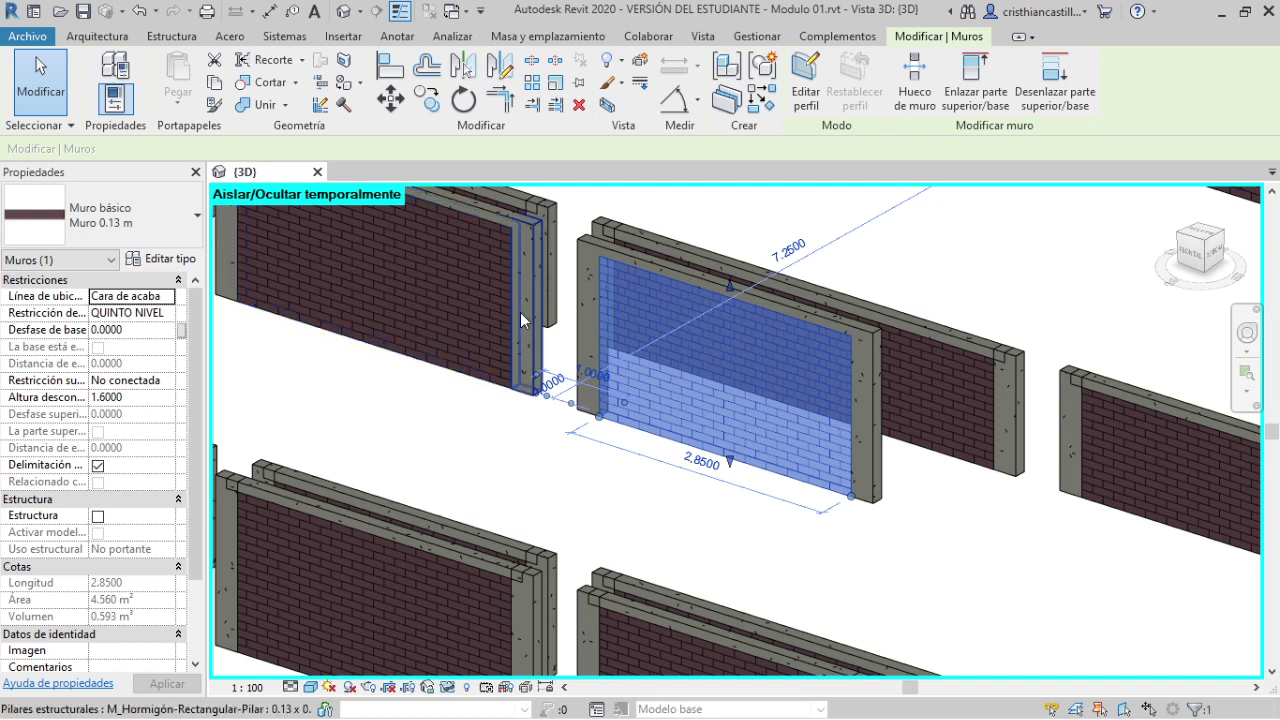
click(576, 311)
click(683, 281)
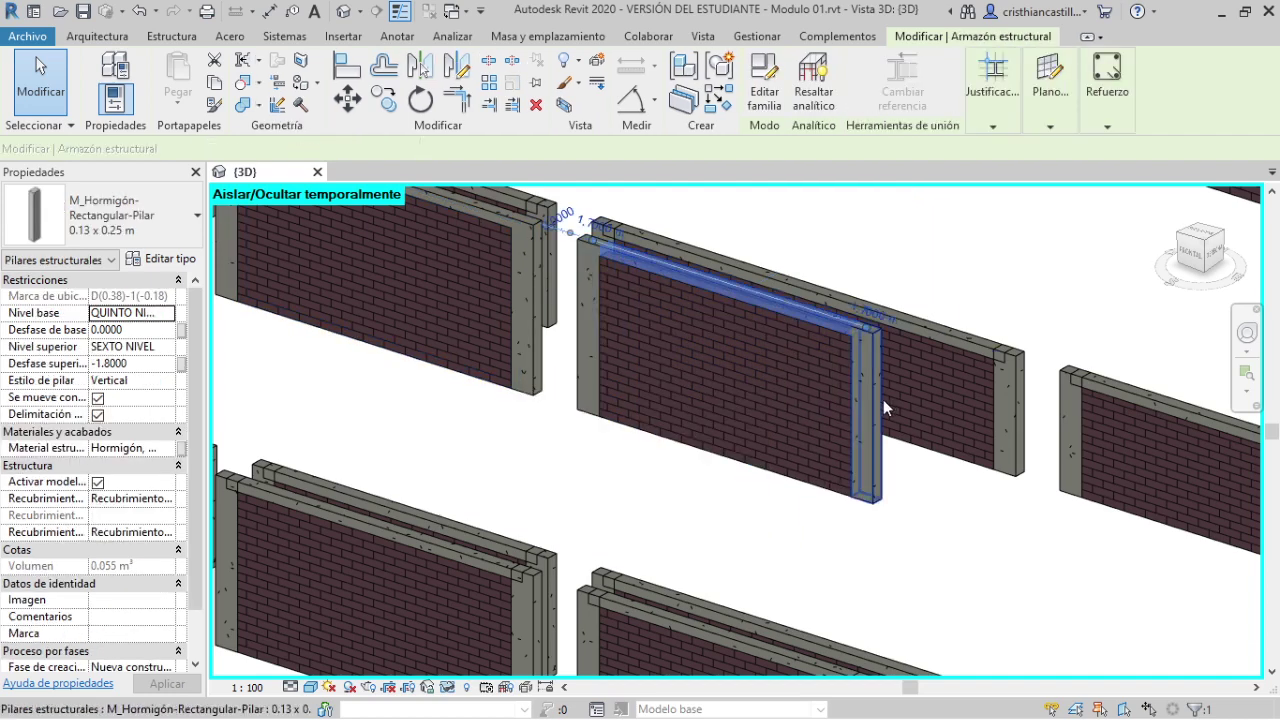
click(882, 400)
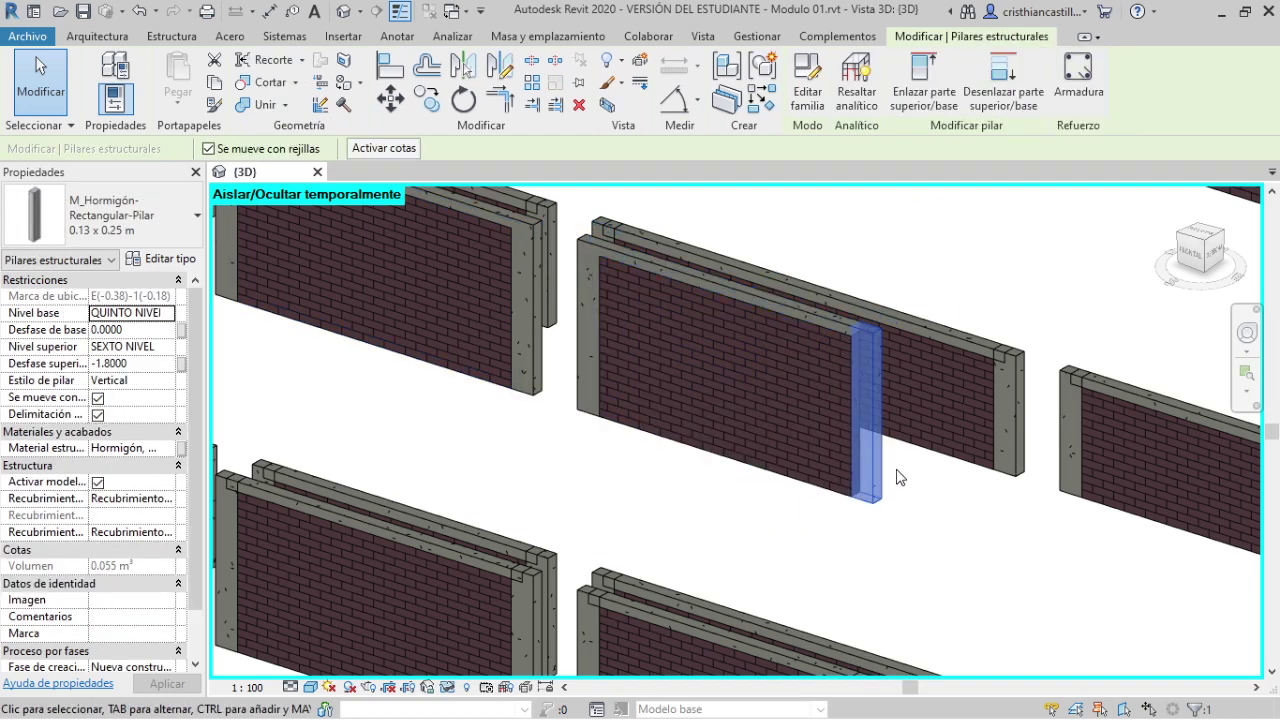
- Clear the selection, zoom out and orbit the wall grid to an oblique angle
scroll(899, 478, down, 3)
click(869, 540)
scroll(900, 538, down, 2)
shift+middle_drag(954, 537, 820, 306)
scroll(930, 505, down, 3)
scroll(920, 500, down, 2)
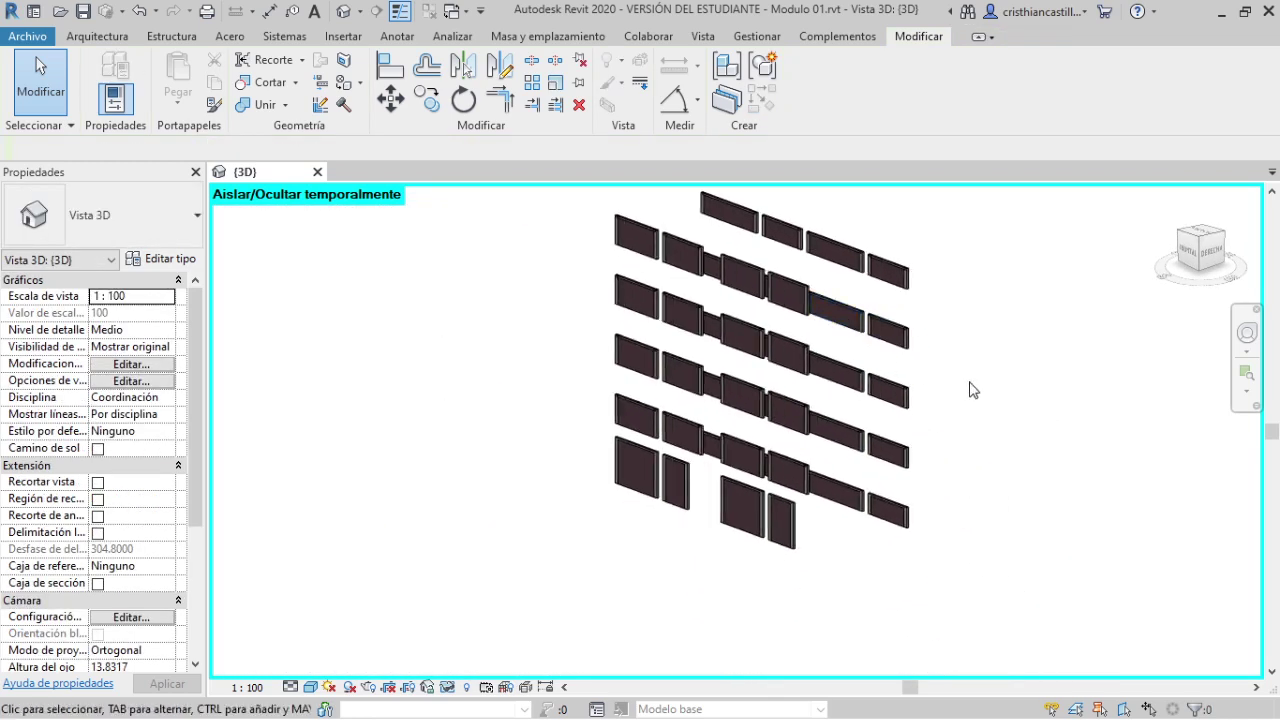
mouse_move(970, 390)
shift+middle_down()
mouse_move(720, 363)
mouse_move(914, 451)
mouse_move(913, 437)
mouse_move(949, 434)
mouse_move(910, 440)
shift+middle_up()
- Reset Temporary Hide/Isolate to show the whole building and dismiss the save reminder
click(448, 688)
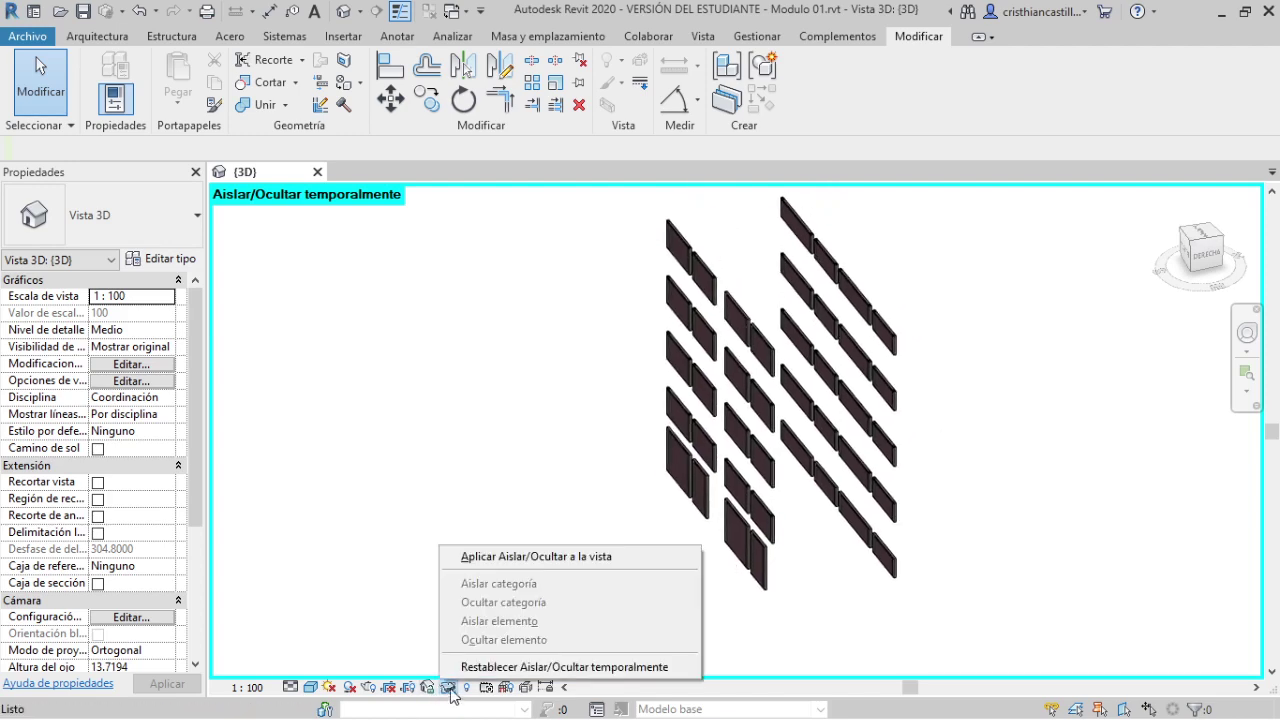
click(470, 667)
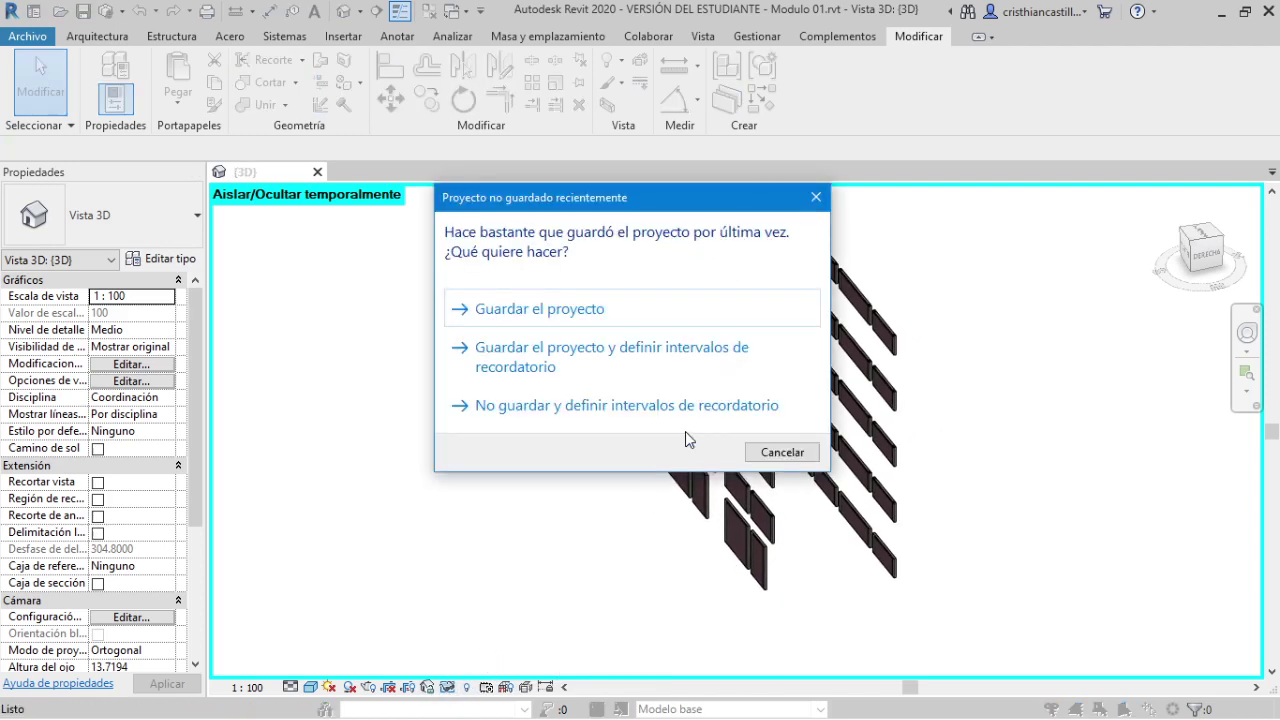
click(815, 196)
- Orbit to the front, zoom in to inspect, then window-select the entire building
mouse_move(857, 306)
shift+middle_down()
mouse_move(849, 523)
mouse_move(1028, 430)
shift+middle_up()
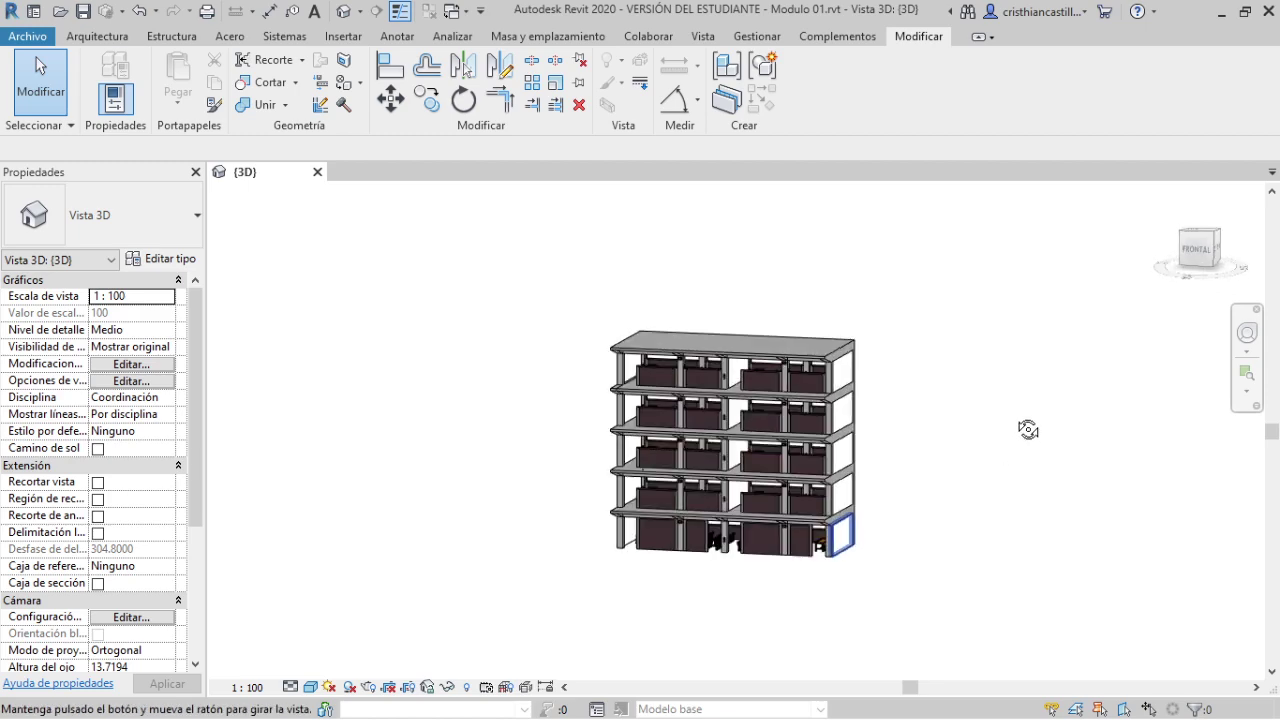
scroll(799, 373, up, 2)
scroll(724, 372, up, 2)
scroll(742, 353, up, 2)
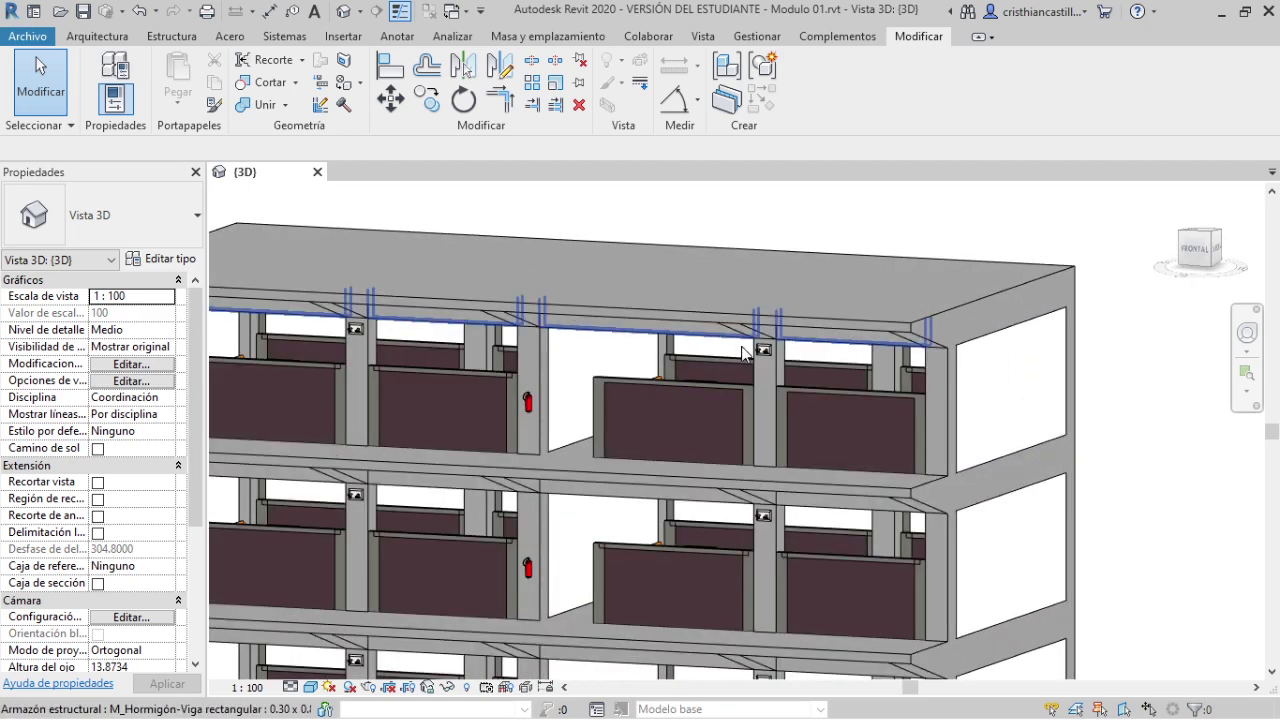
scroll(744, 371, up, 2)
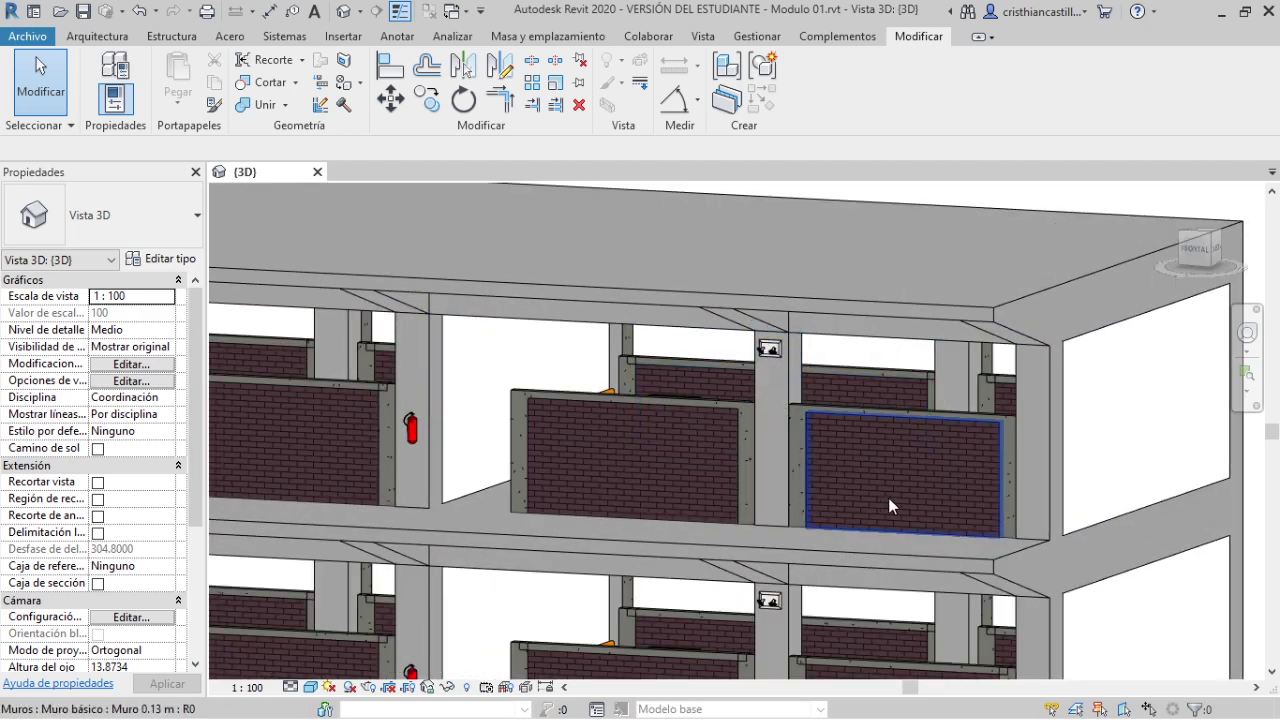
scroll(888, 497, up, 2)
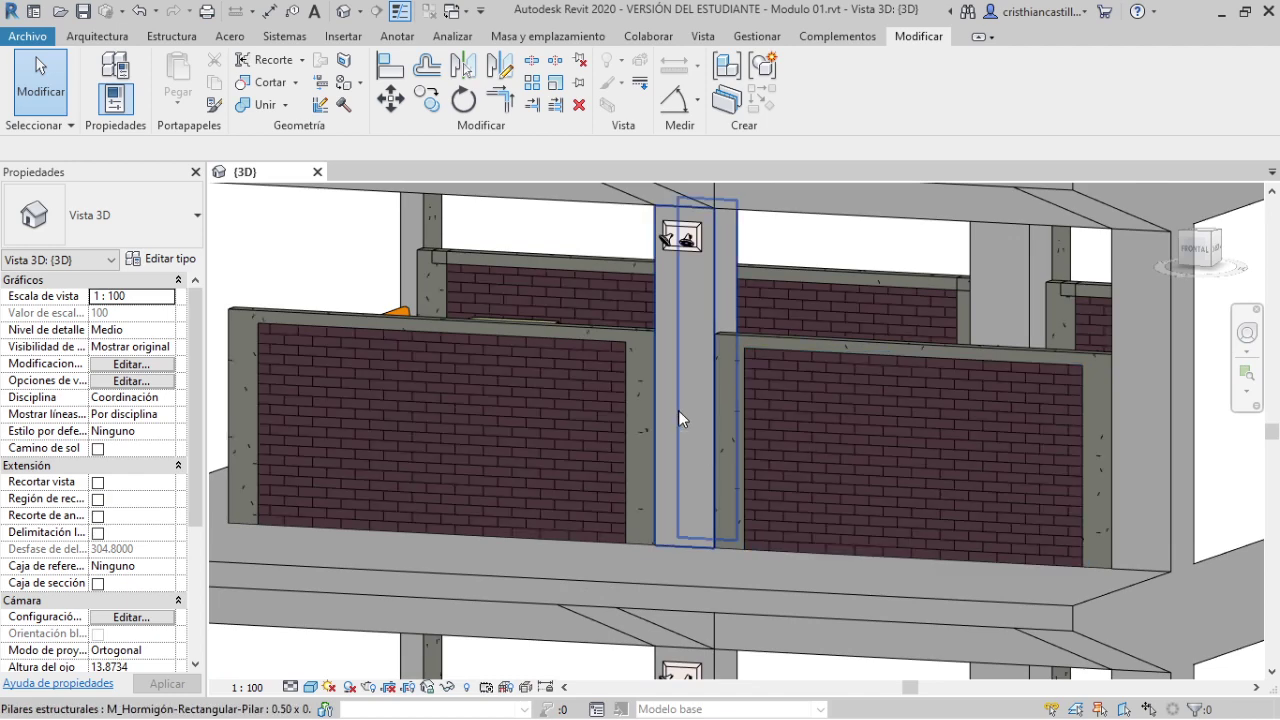
scroll(678, 409, down, 2)
scroll(700, 400, down, 3)
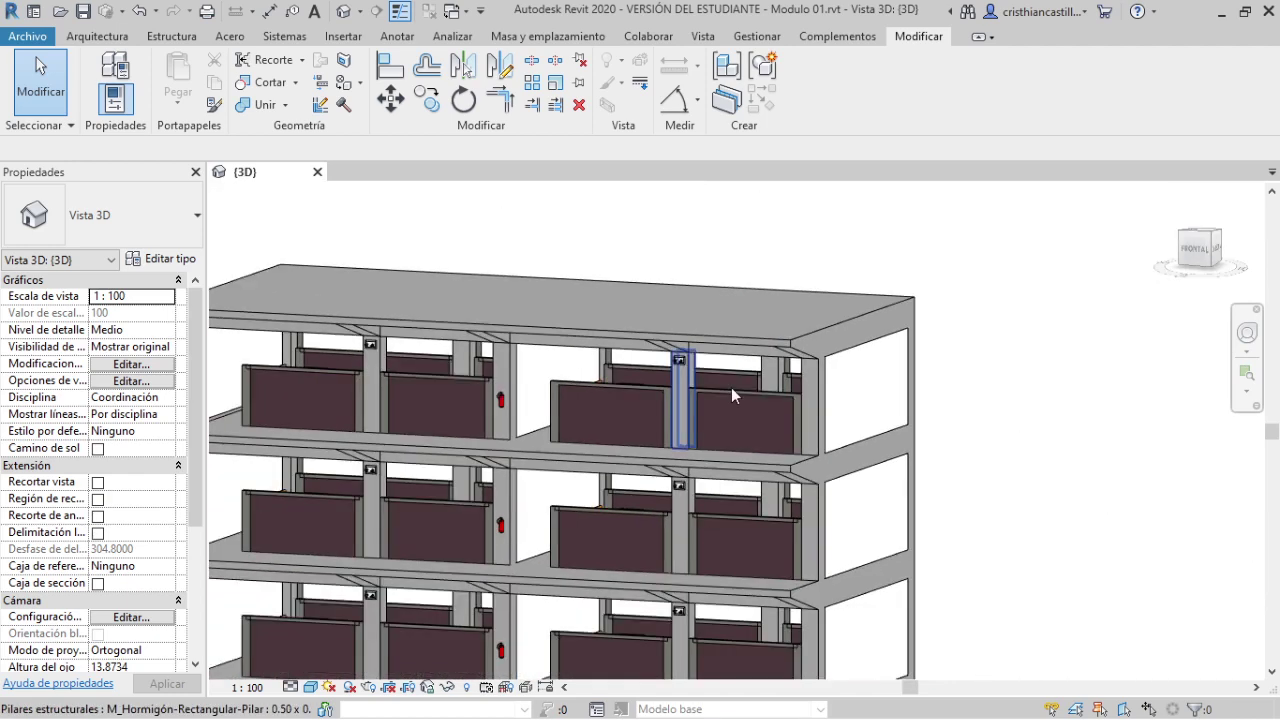
scroll(731, 387, down, 3)
drag(941, 232, 430, 648)
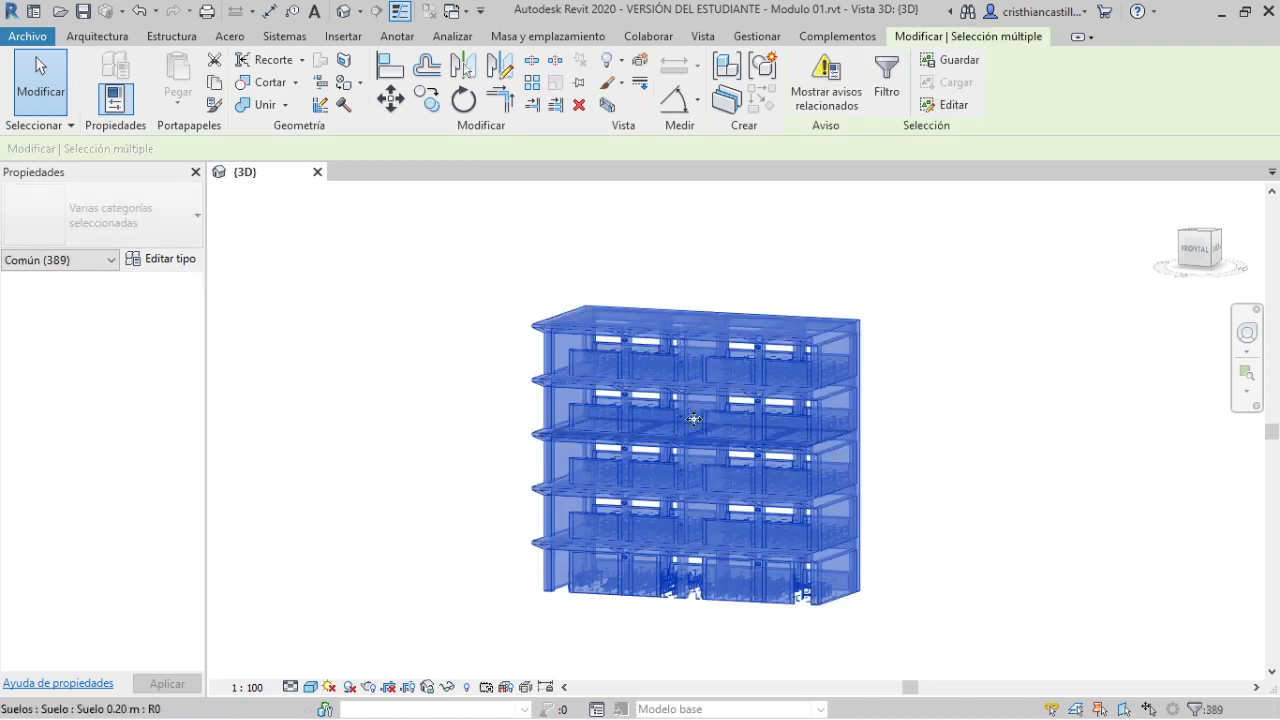
- Delete all selected slabs, columns, beams and brick walls from the model
key(Delete)
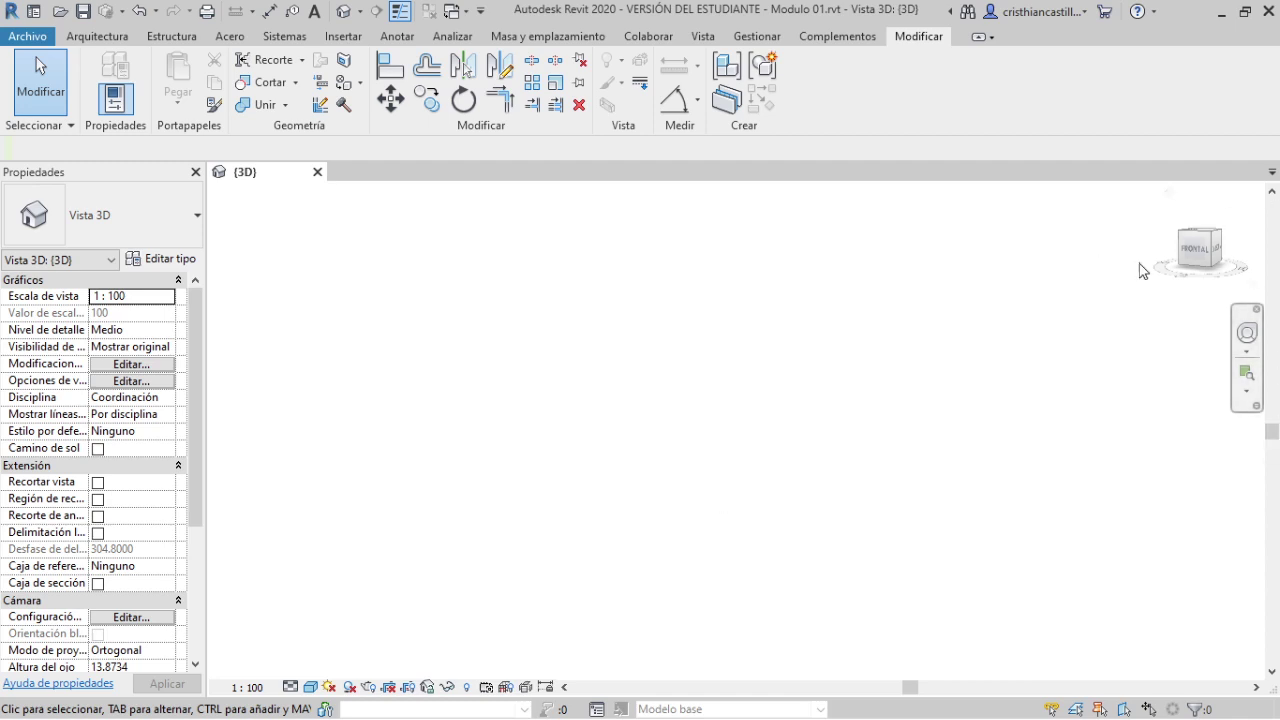
- Switch to a top view and start 0.15 m walls constrained up to SEGUNDO NIVEL
click(1199, 222)
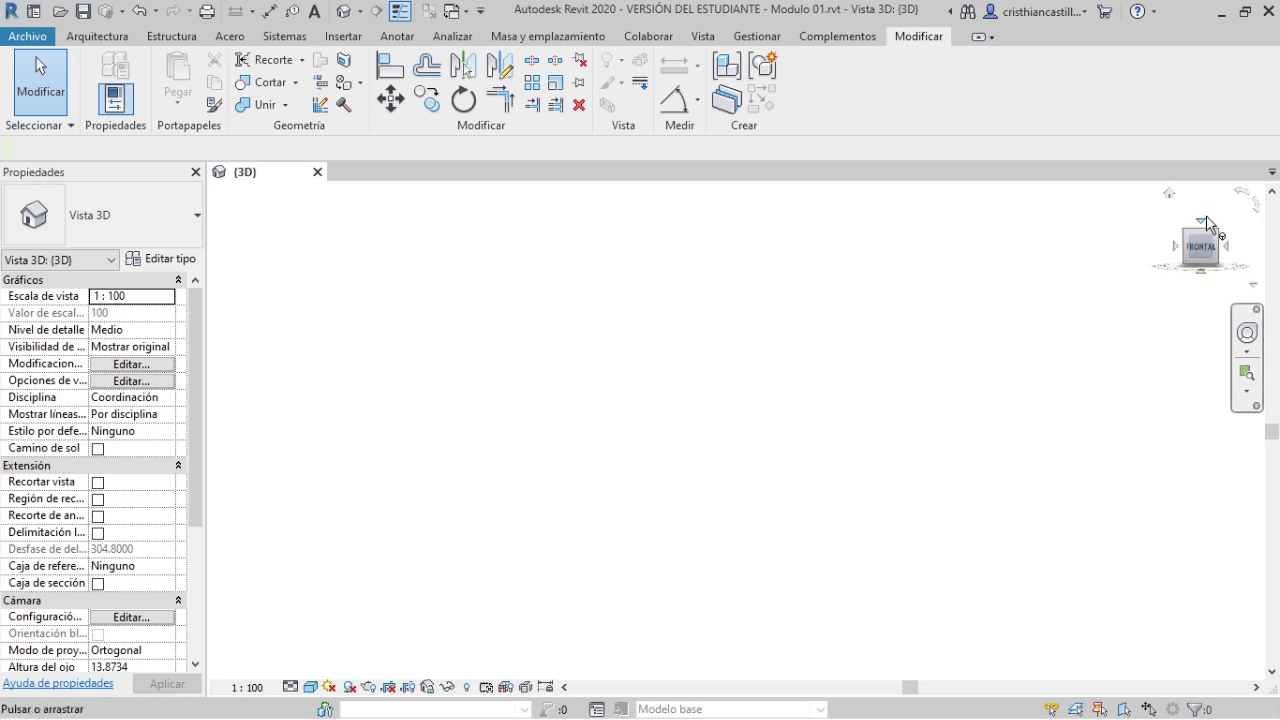
click(1205, 219)
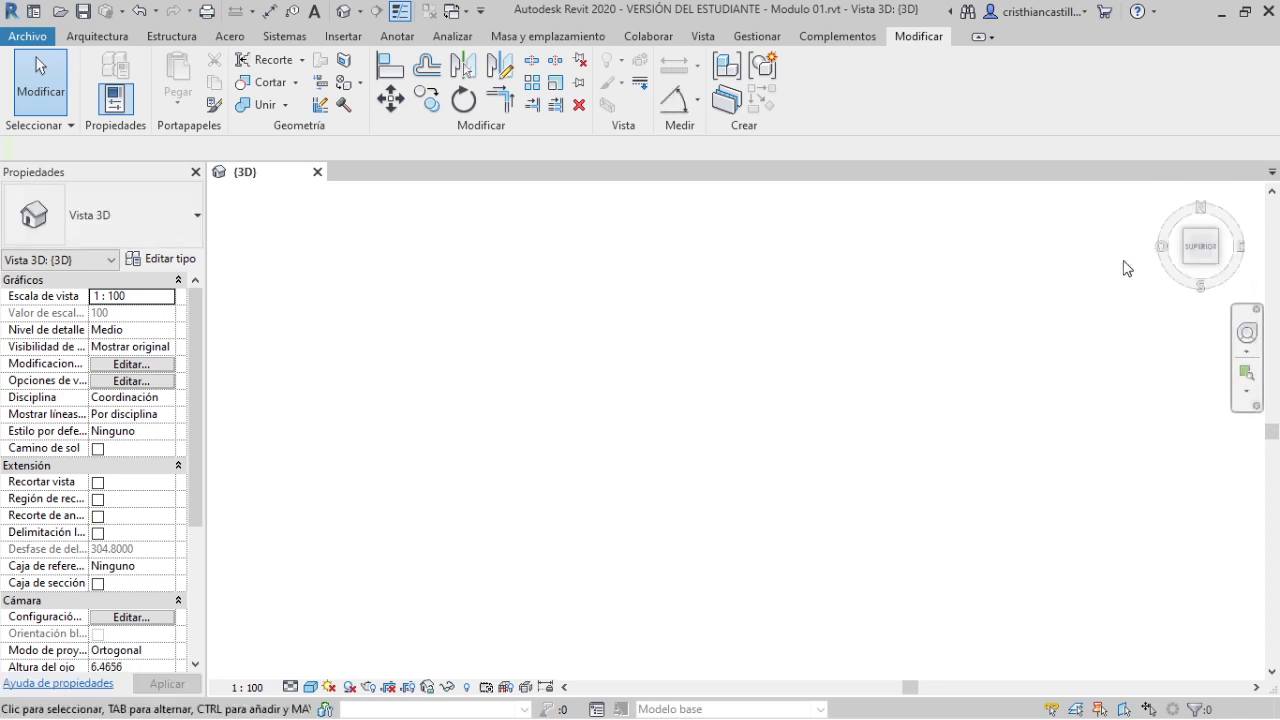
key(w)
key(a)
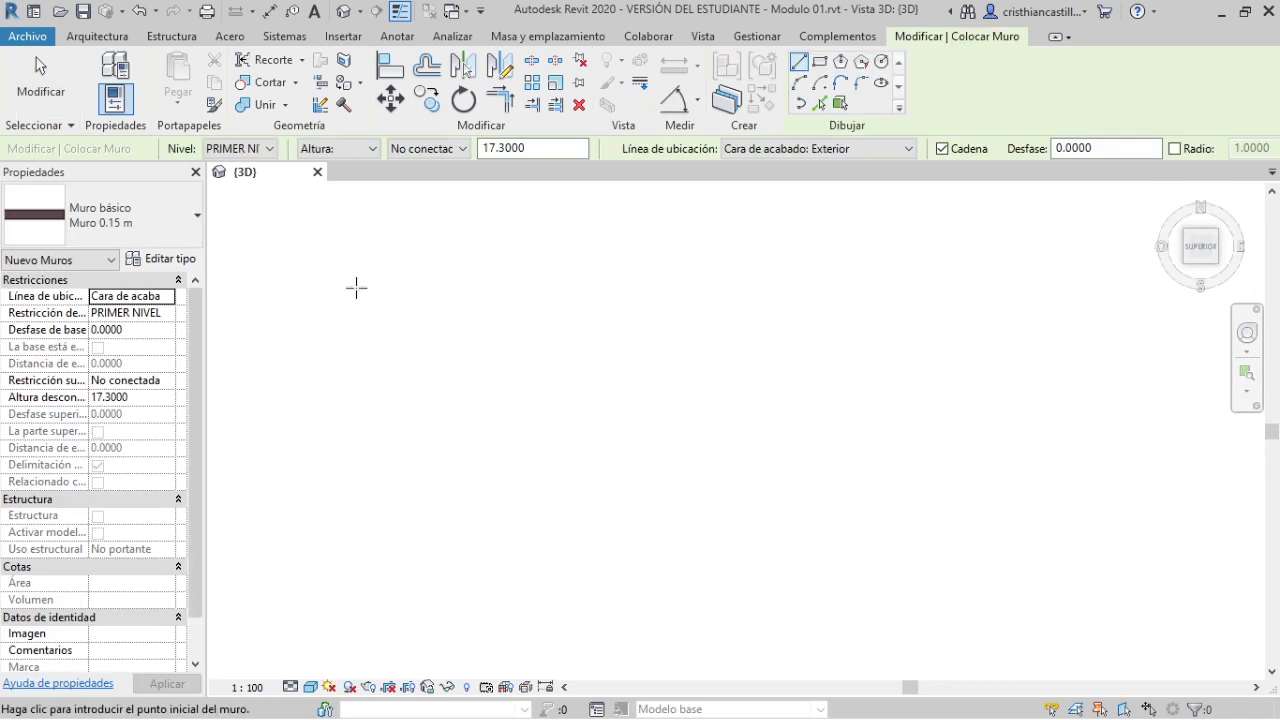
click(168, 381)
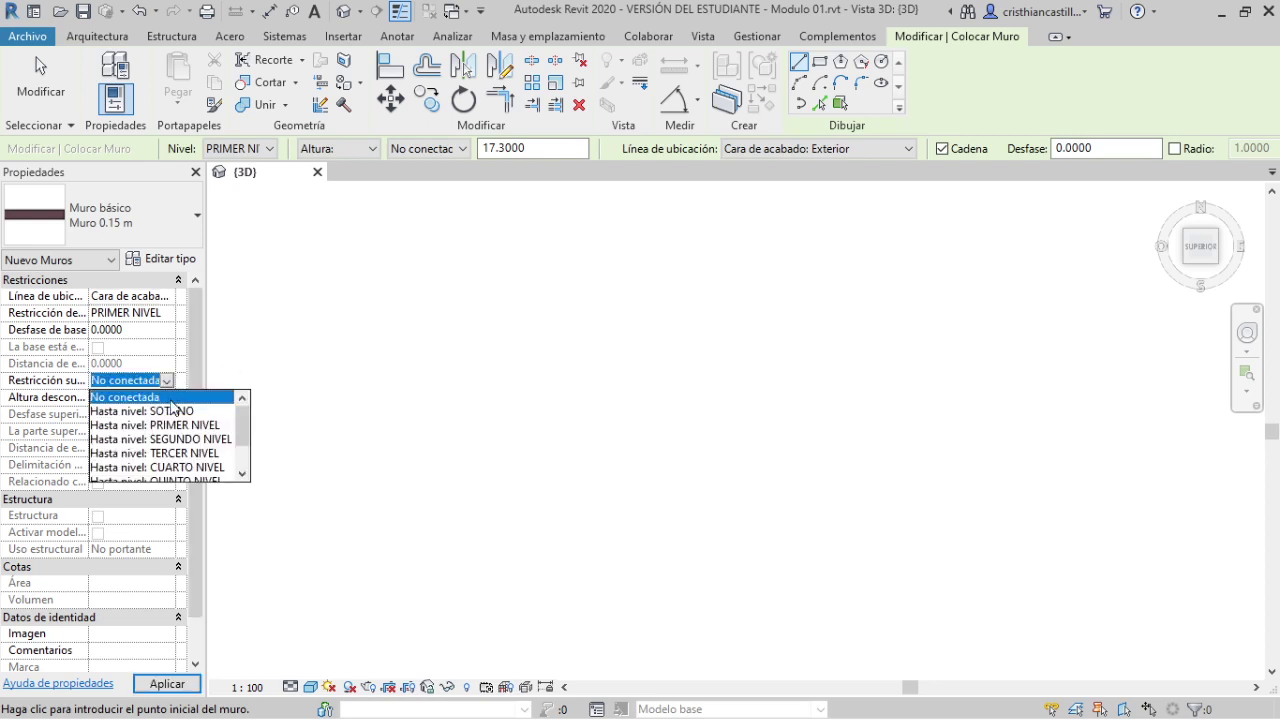
click(201, 441)
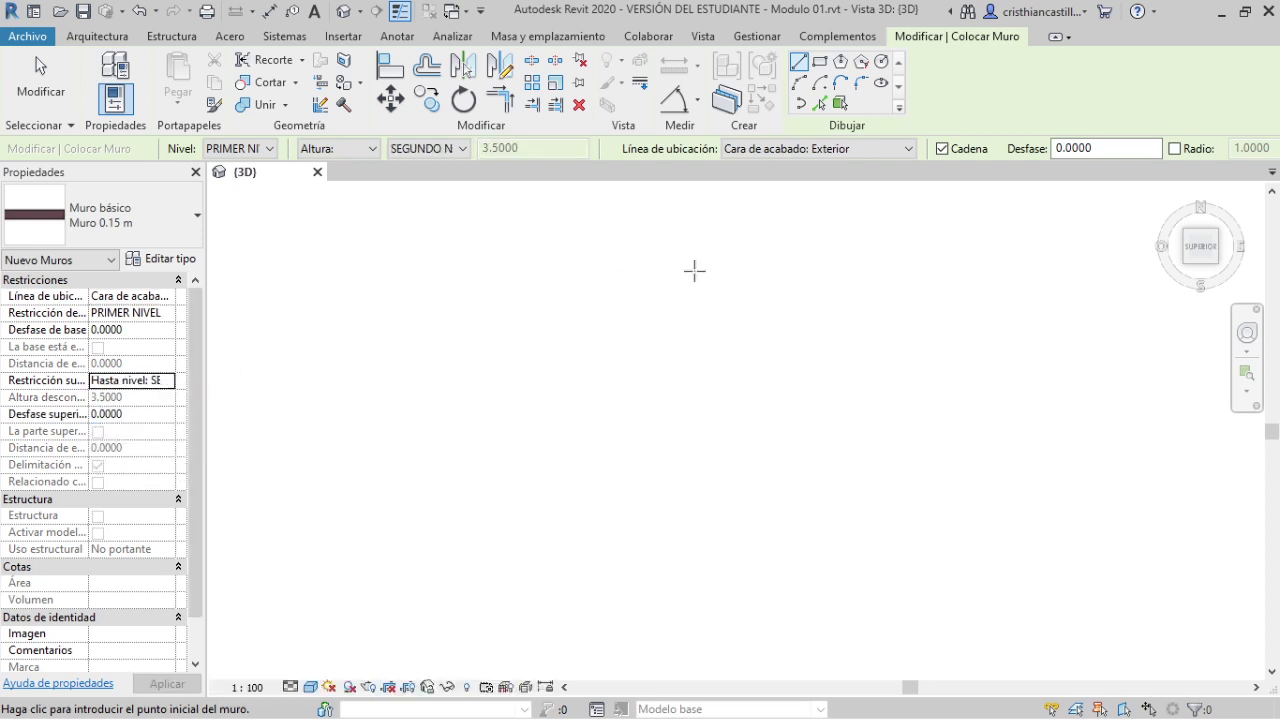
- Draw the first four separate test walls, including a diagonal one, at varied angles
click(590, 633)
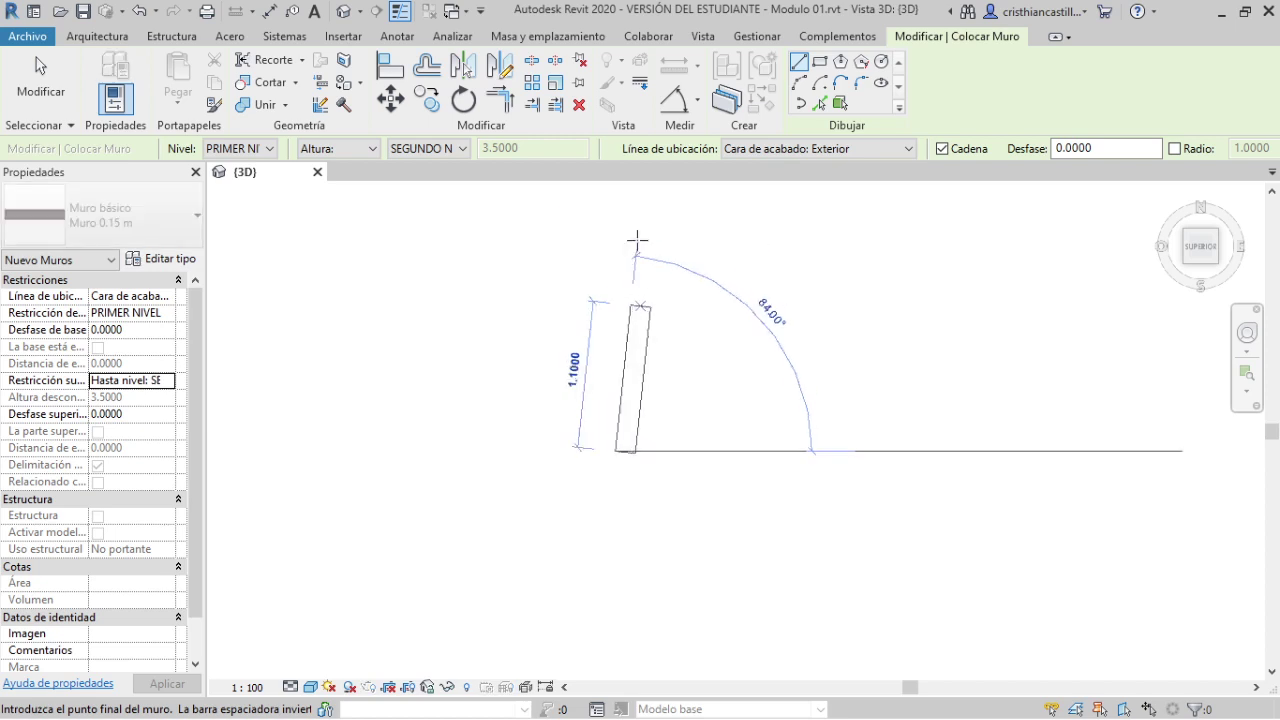
click(576, 300)
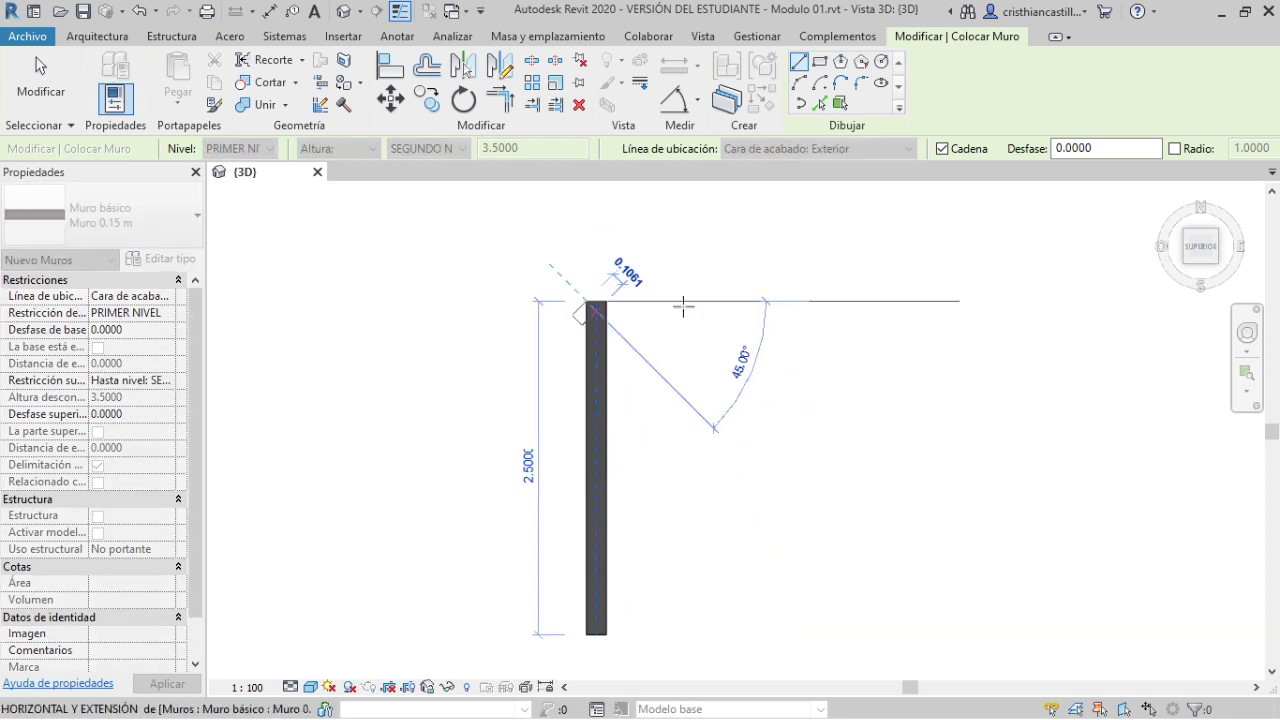
key(Escape)
click(748, 320)
click(860, 450)
key(Escape)
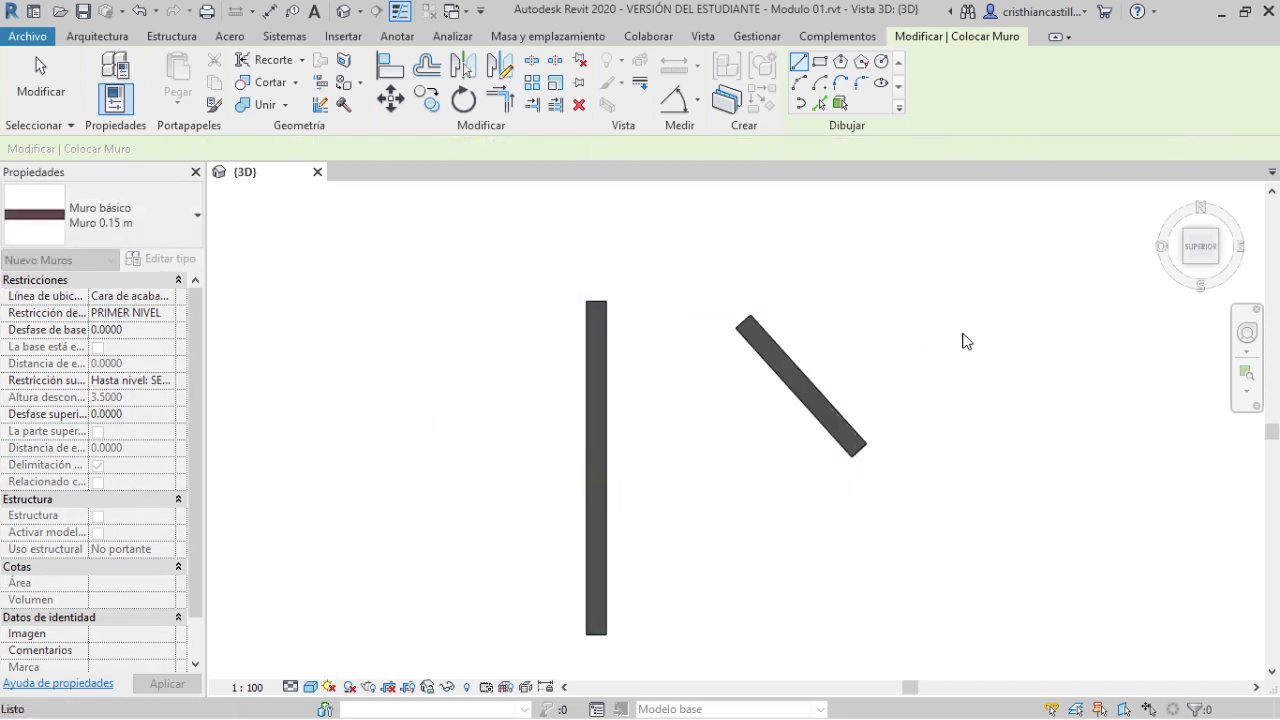
click(1010, 520)
click(998, 352)
key(Escape)
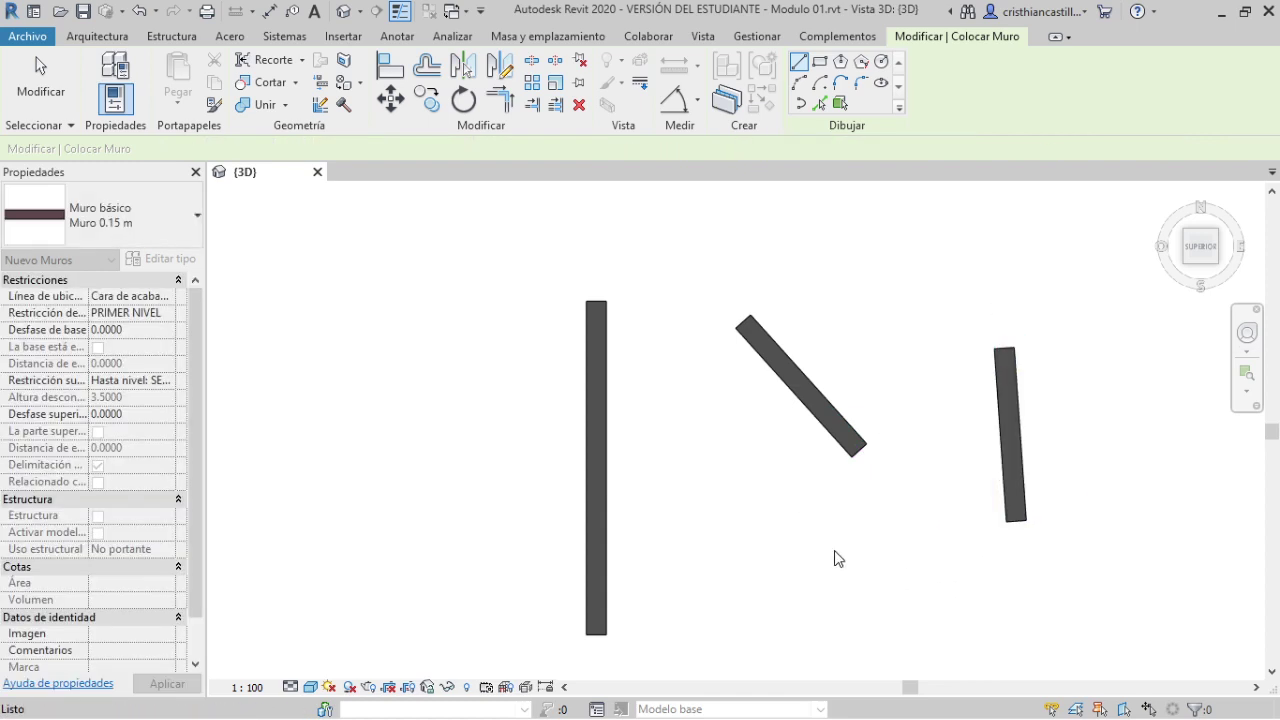
click(831, 627)
click(936, 548)
key(Escape)
- Draw a diagonal fifth wall and a 2.0000 long horizontal sixth wall, then orbit to view them
middle_drag(1025, 570, 831, 509)
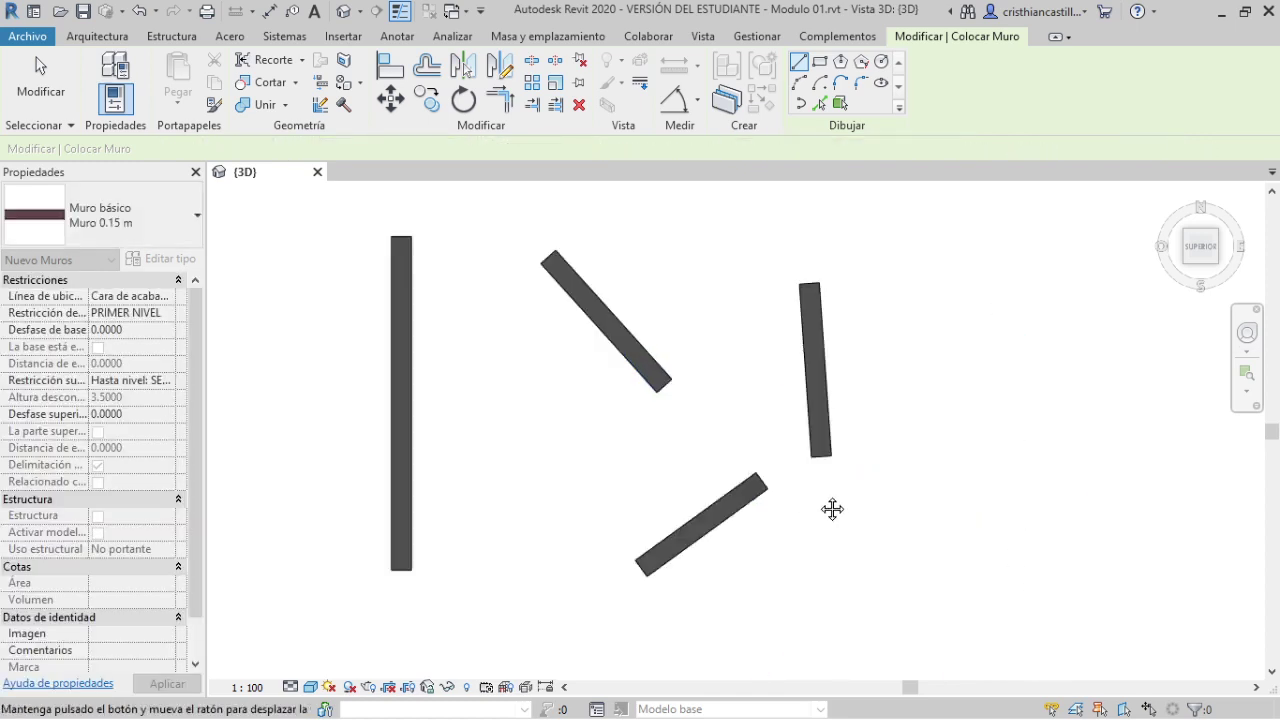
scroll(831, 509, down, 2)
click(780, 322)
key(Escape)
click(891, 392)
click(1021, 296)
key(Escape)
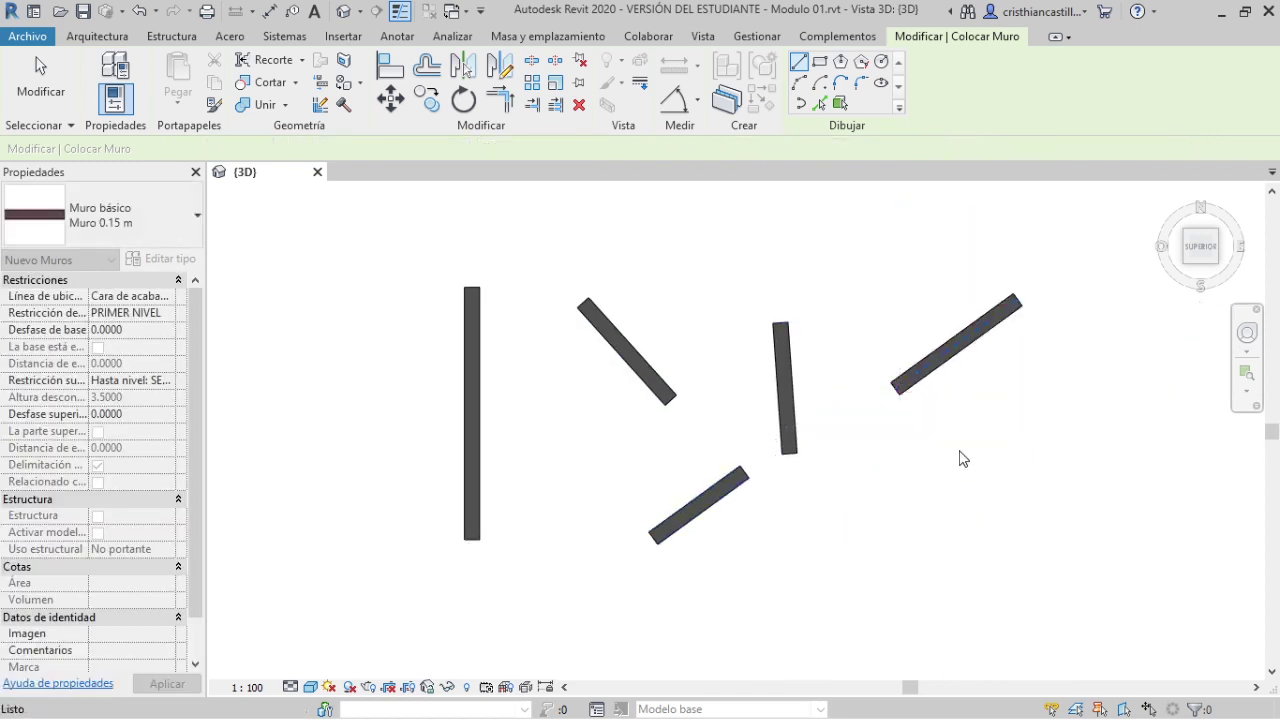
click(891, 530)
click(1094, 531)
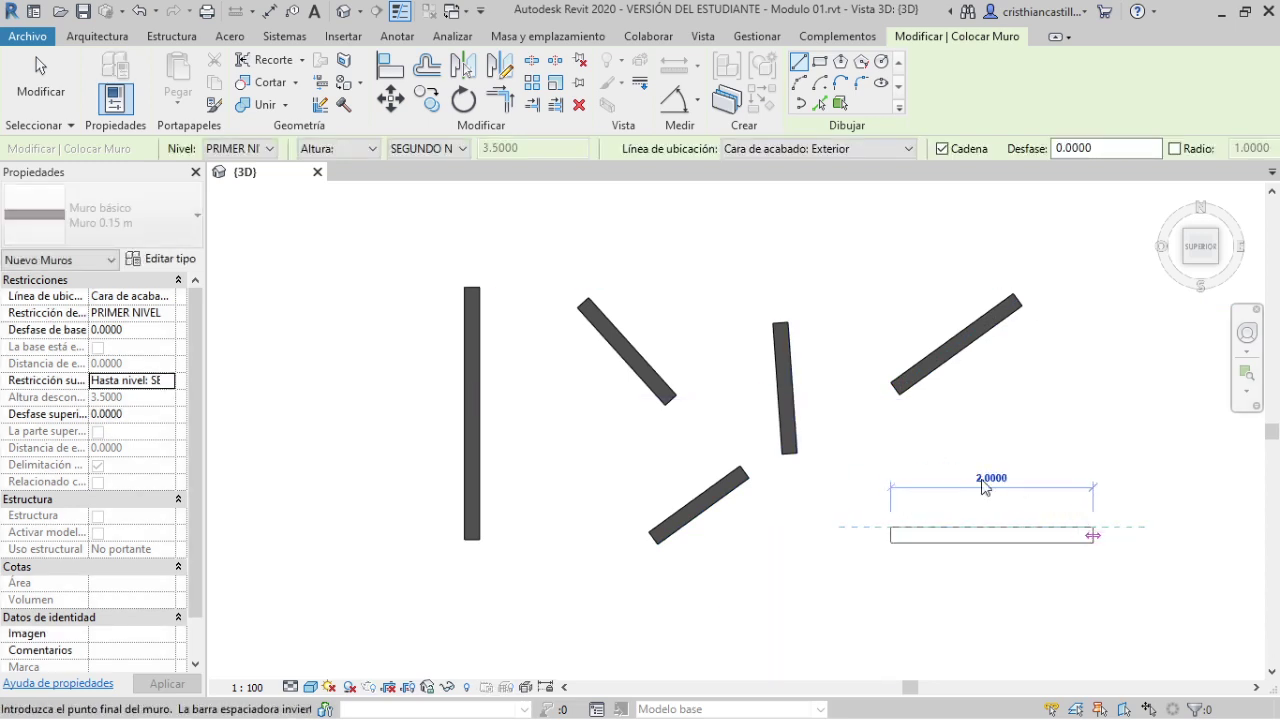
key(Escape)
key(Escape)
mouse_move(931, 449)
shift+middle_down()
mouse_move(894, 435)
mouse_move(1006, 391)
mouse_move(827, 394)
shift+middle_up()
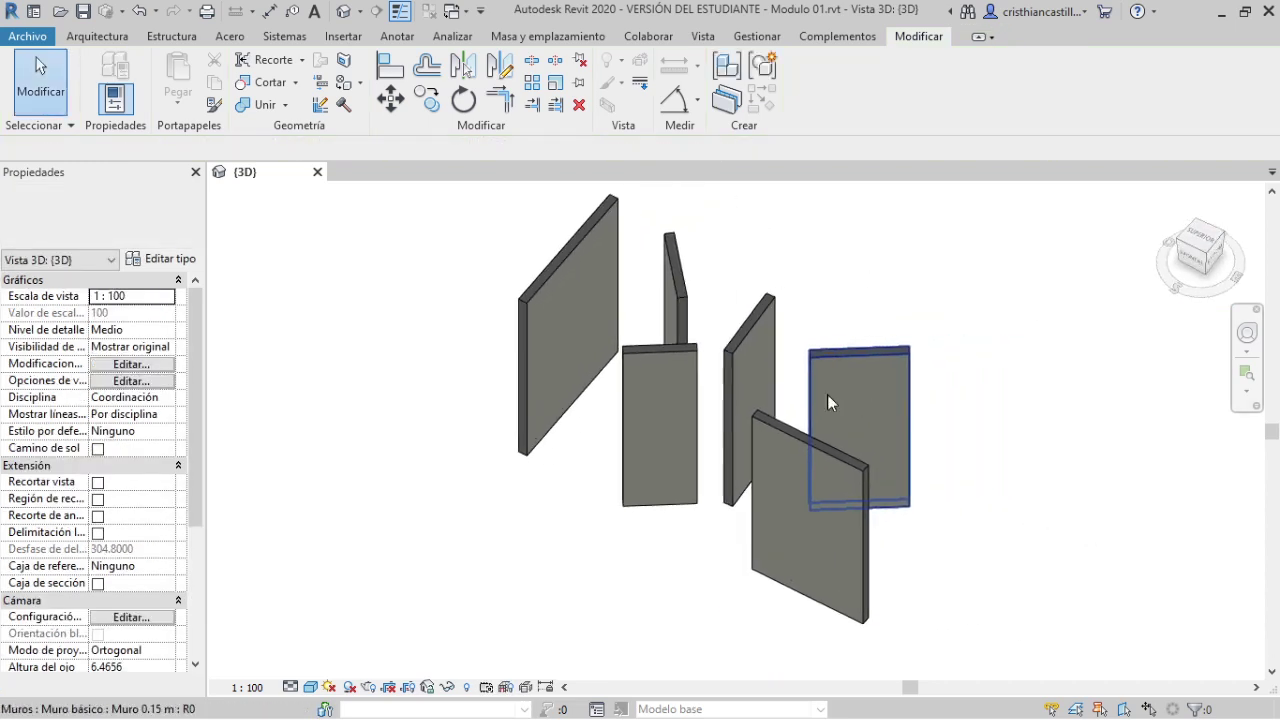
mouse_move(669, 379)
shift+middle_down()
mouse_move(837, 420)
mouse_move(775, 446)
shift+middle_up()
- Place a double-leaf door in one of the test walls
key(d)
key(r)
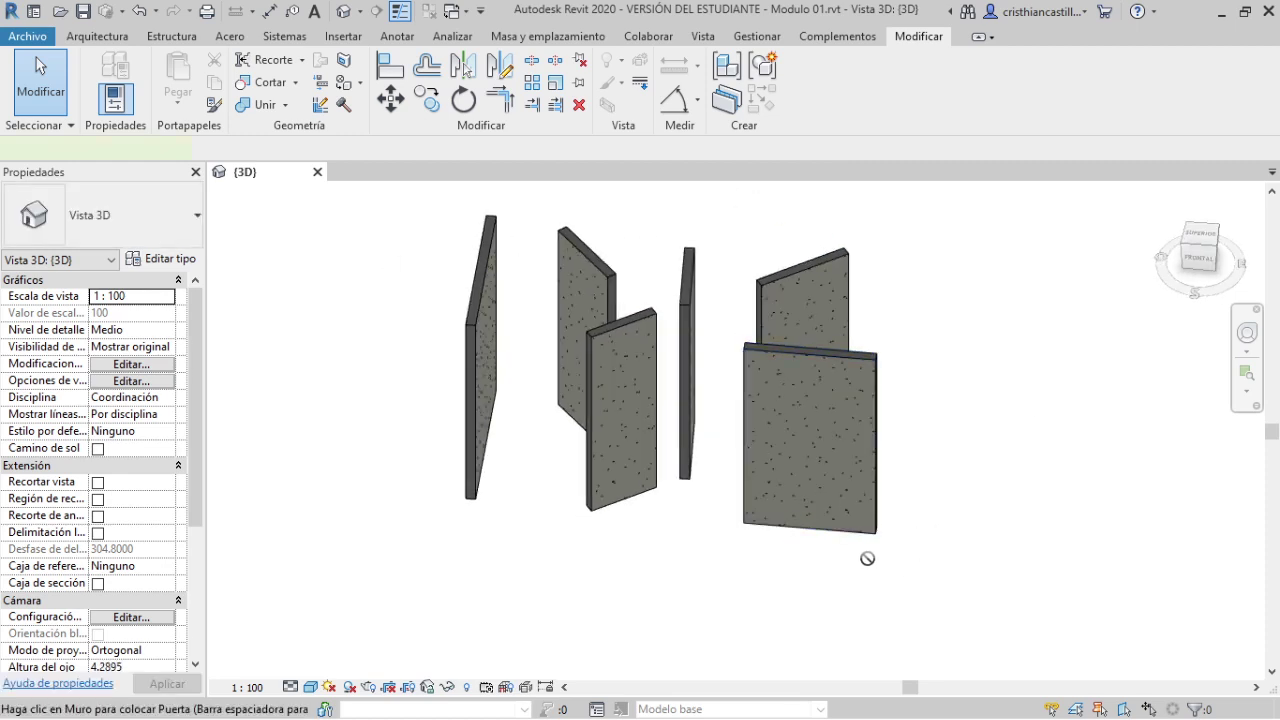
scroll(852, 495, up, 2)
scroll(850, 495, up, 1)
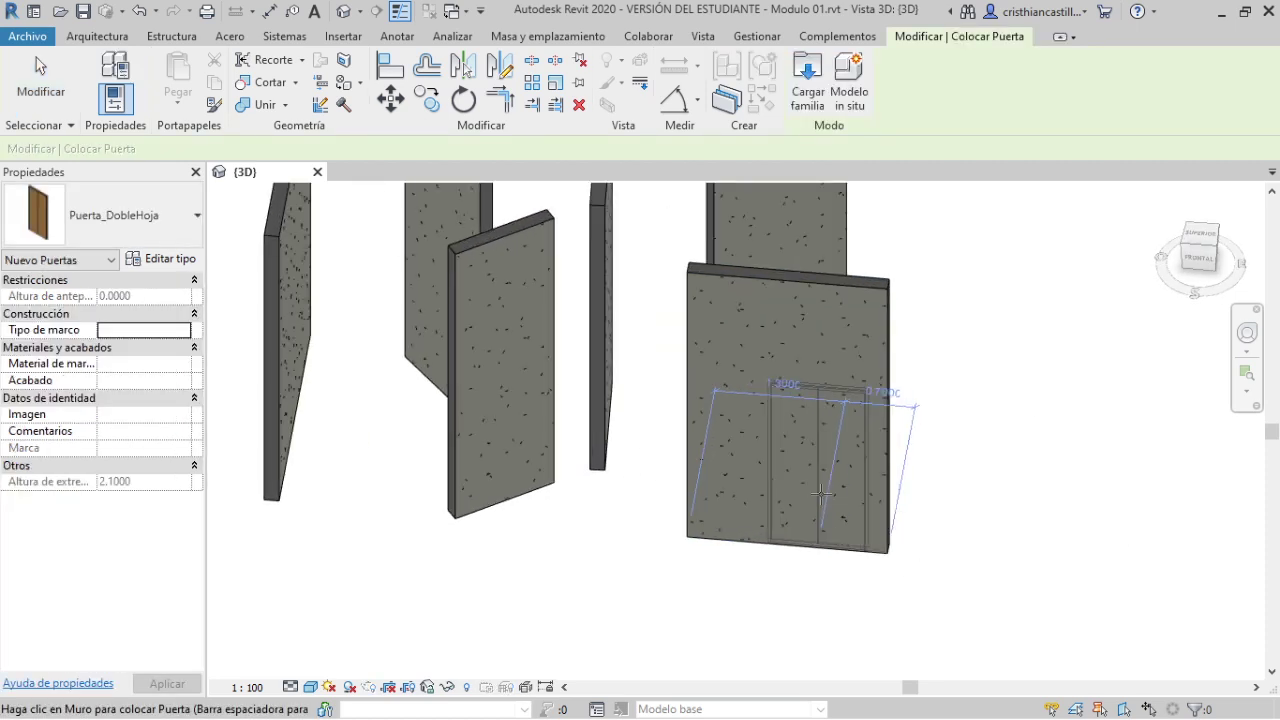
click(887, 465)
key(Escape)
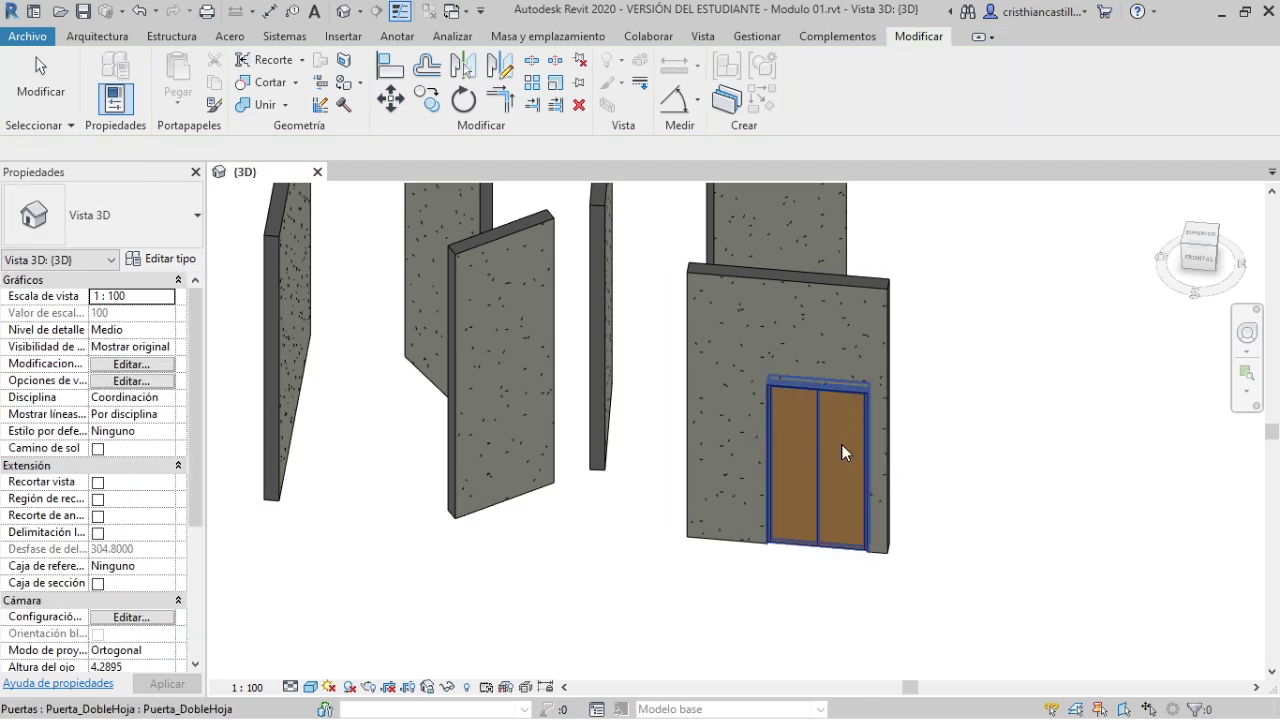
- Align the double door's edge with the wall edge
scroll(870, 429, up, 2)
key(a)
key(l)
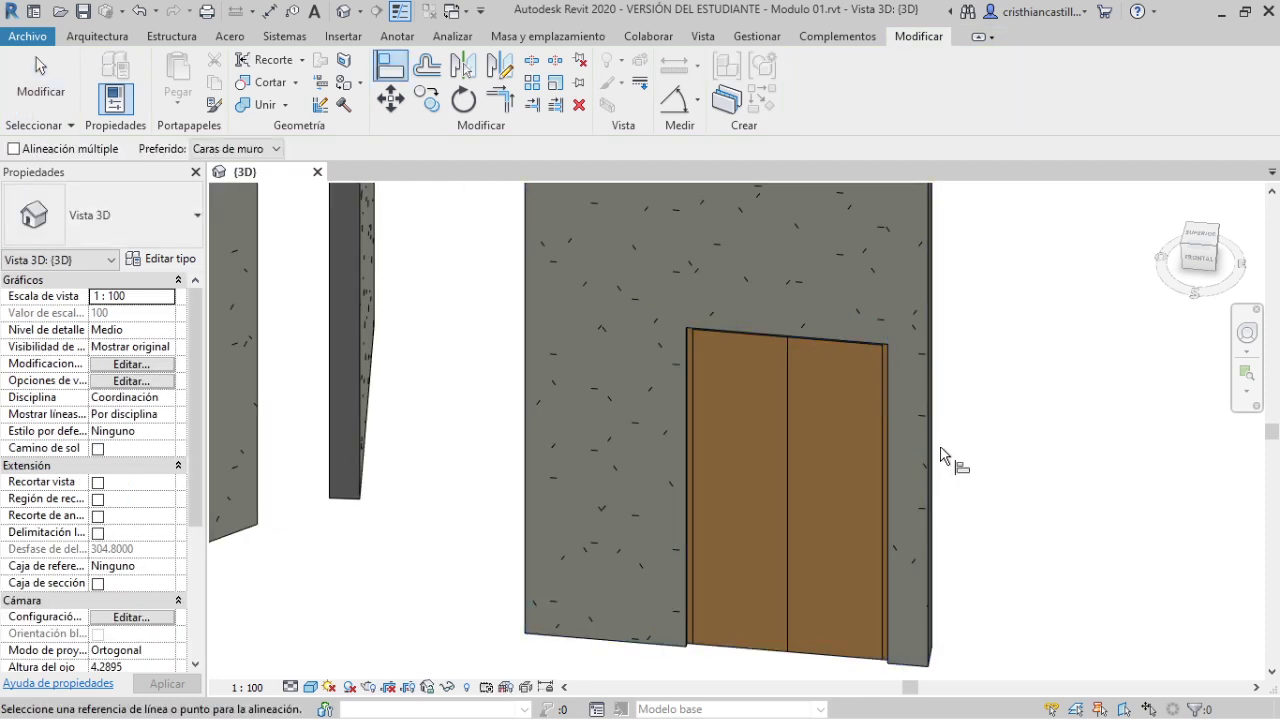
click(885, 425)
shift+middle_drag(980, 394, 946, 475)
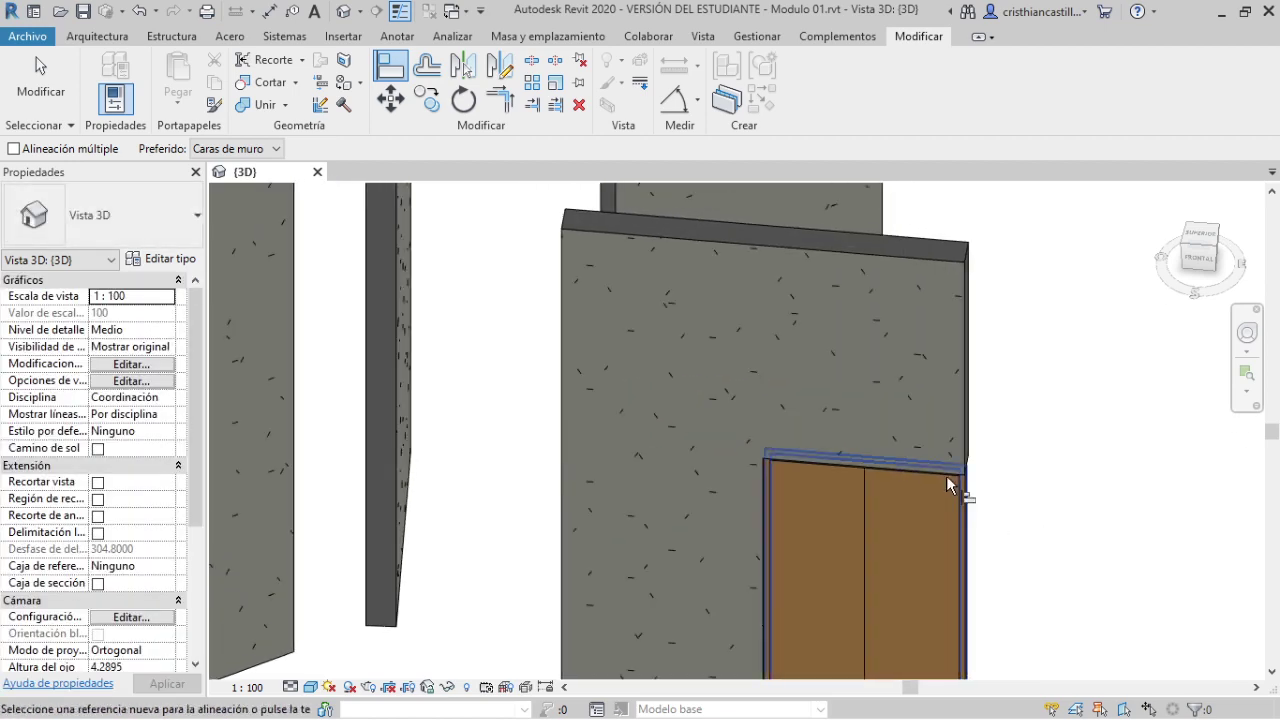
key(Escape)
- Drag the door wall's top down to door height, 2.00 m
click(868, 366)
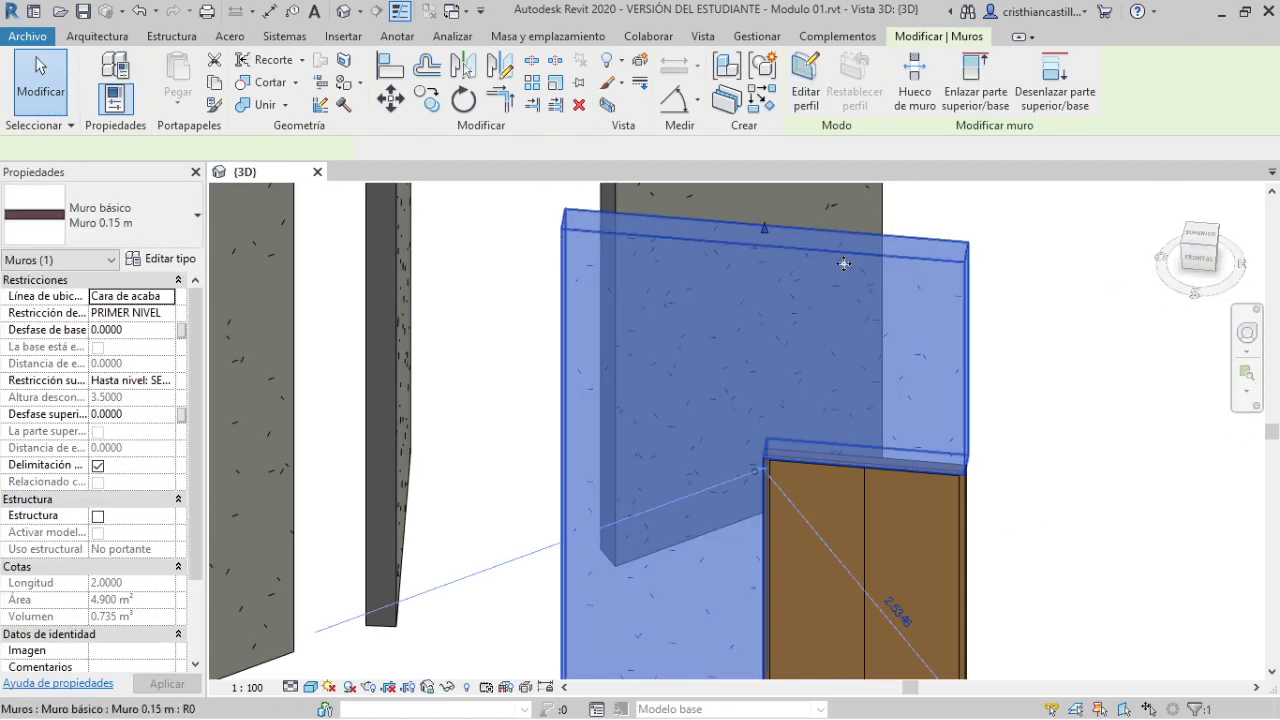
mouse_move(764, 240)
mouse_down()
mouse_move(748, 421)
mouse_move(760, 455)
mouse_up()
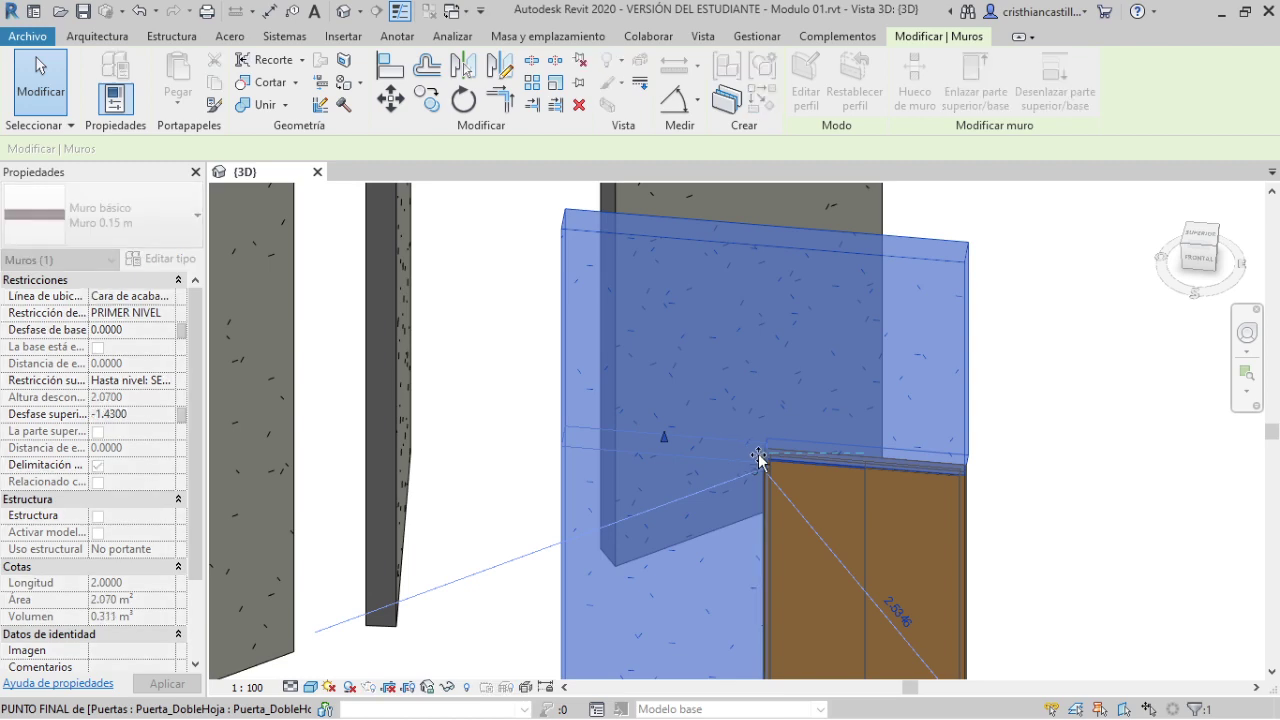
click(1070, 374)
scroll(1070, 374, down, 2)
mouse_move(1030, 486)
shift+middle_down()
mouse_move(980, 371)
mouse_move(1071, 397)
mouse_move(932, 430)
shift+middle_up()
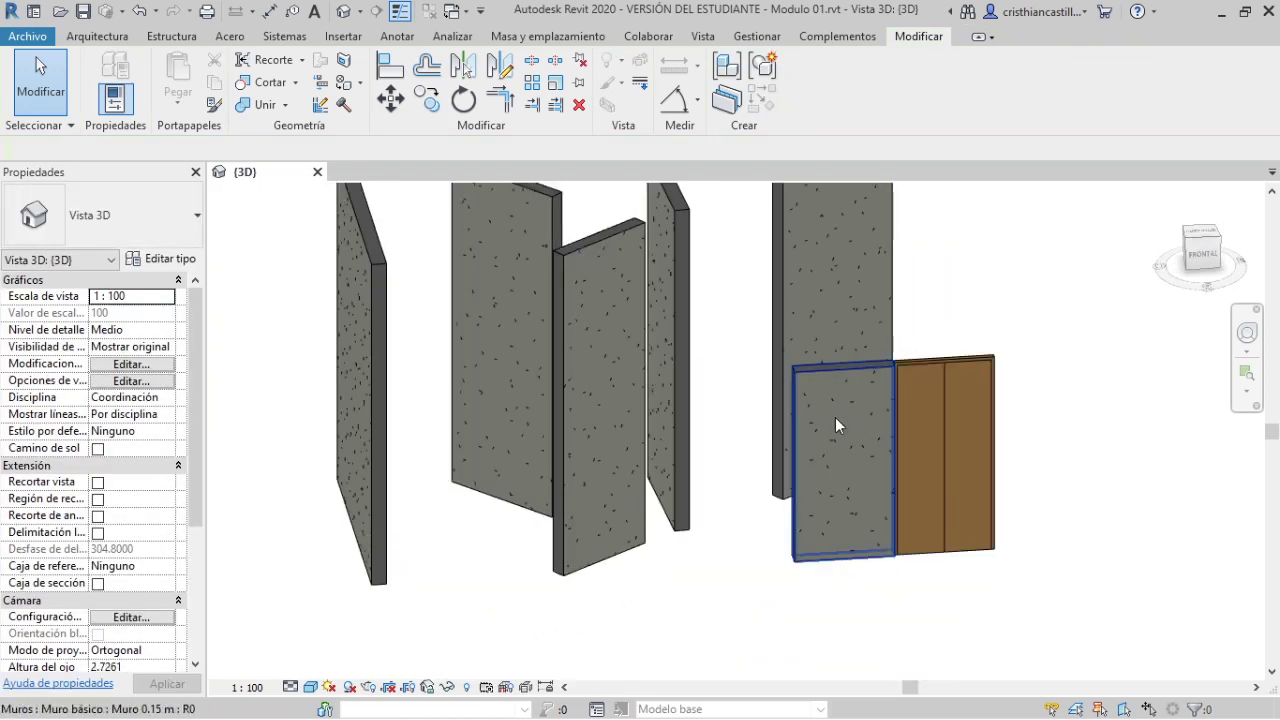
- Check the short wall beside the door, then turn the view toward the tall wall
click(882, 410)
scroll(950, 527, up, 2)
scroll(950, 527, up, 2)
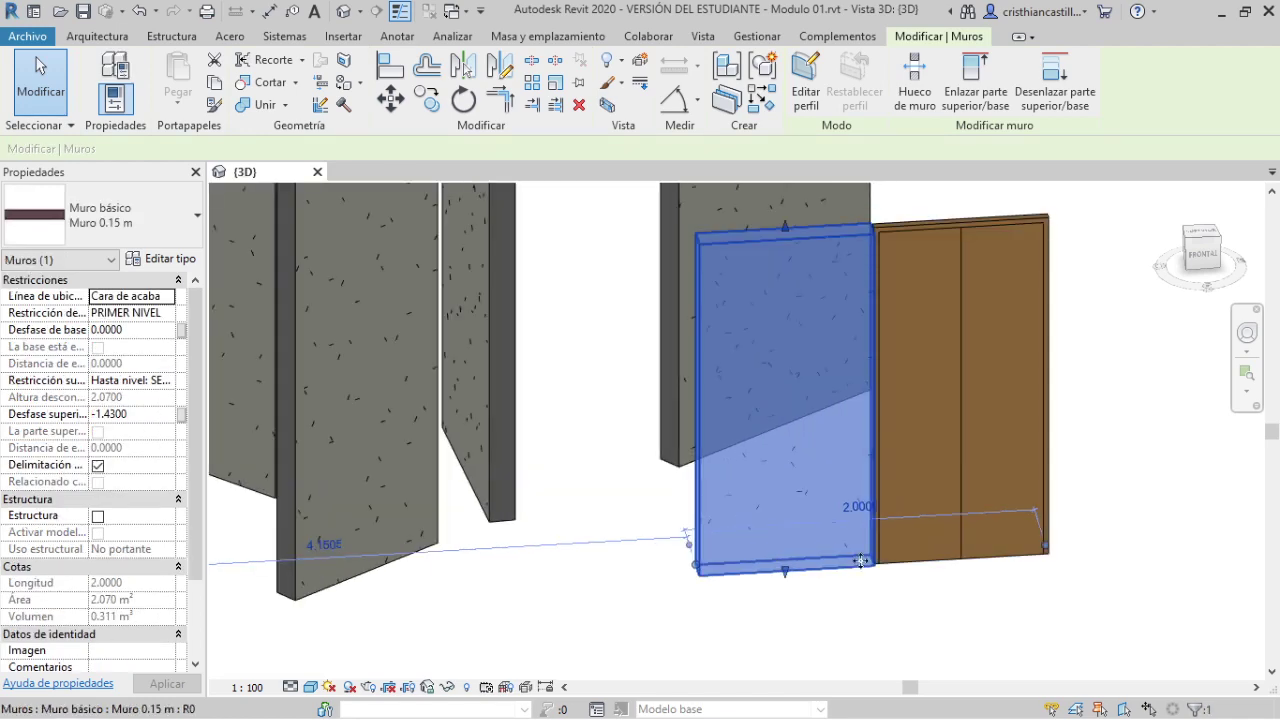
click(1137, 471)
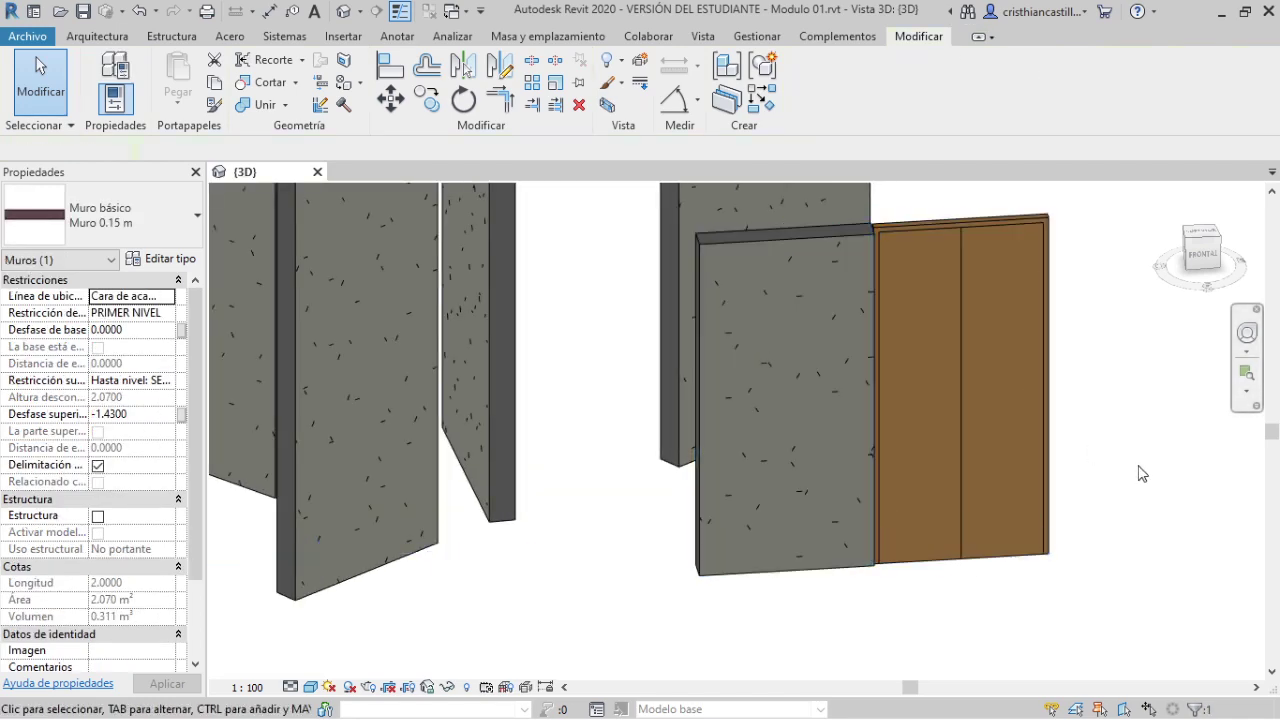
scroll(765, 412, down, 3)
scroll(801, 427, down, 2)
shift+middle_drag(937, 469, 803, 524)
scroll(803, 524, up, 2)
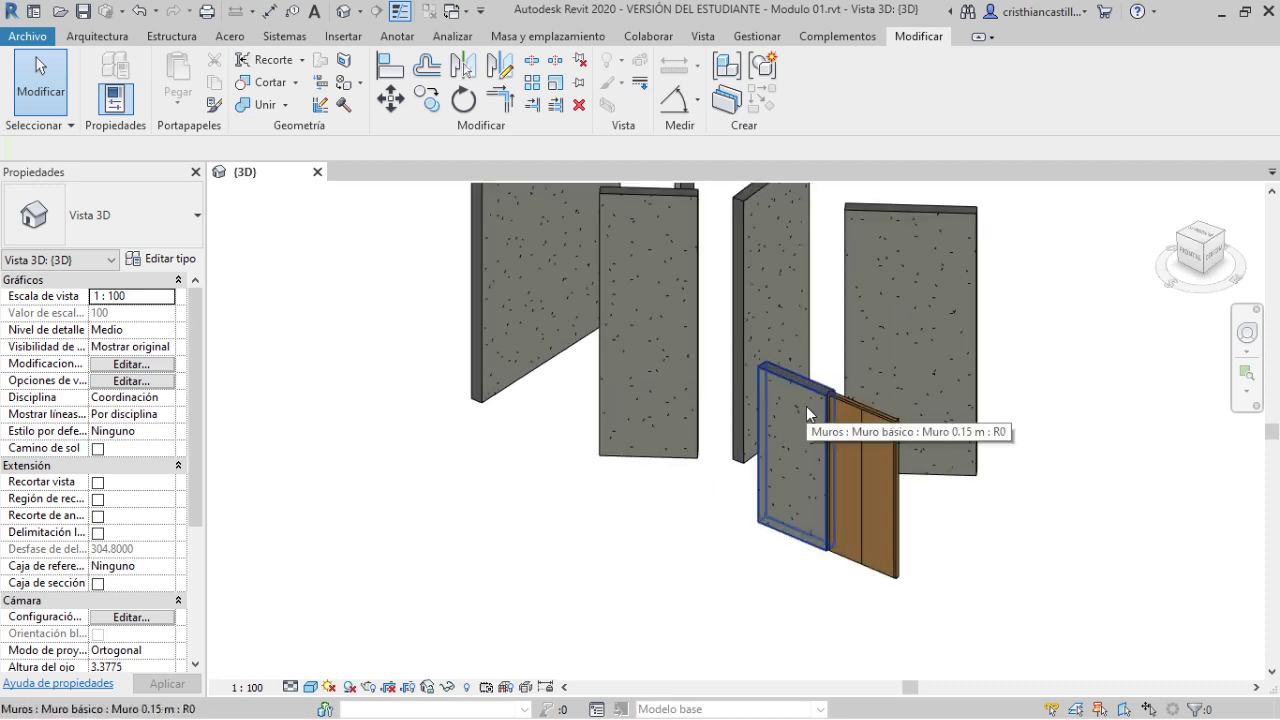
middle_drag(907, 385, 879, 455)
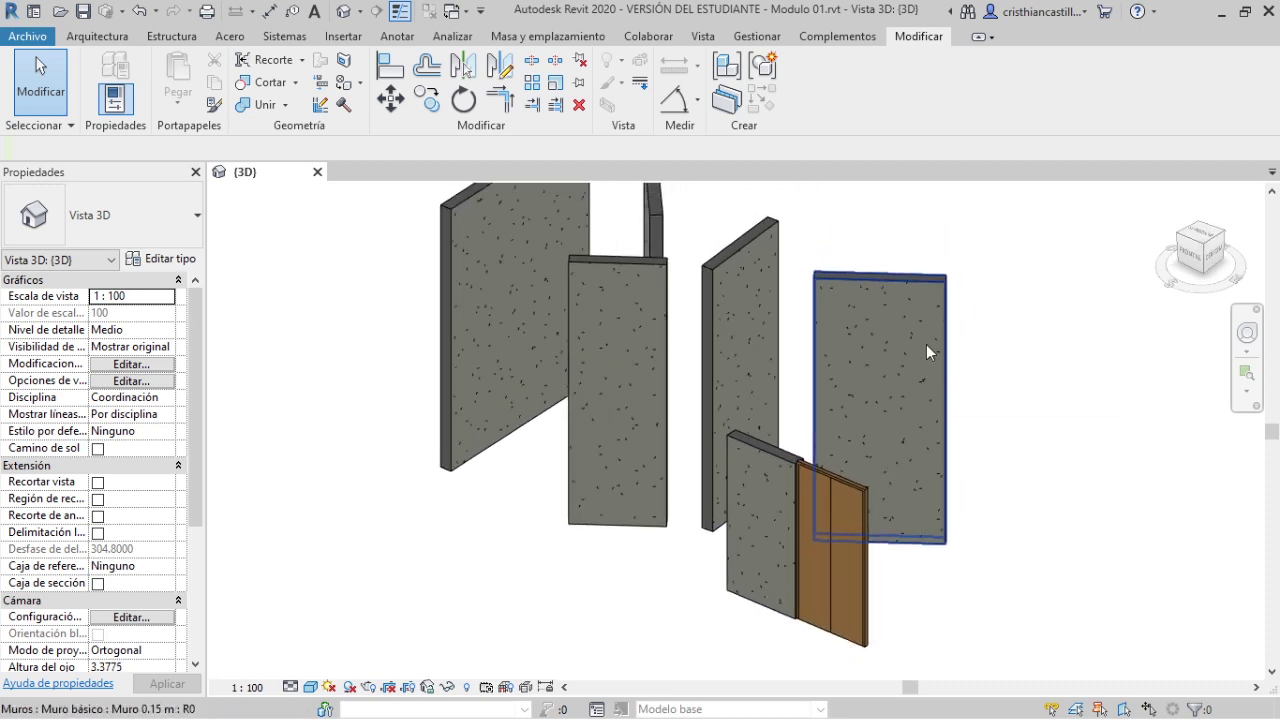
- Place a Ventana_MultiPaneles 3 window near the top of the tall test wall
key(w)
key(n)
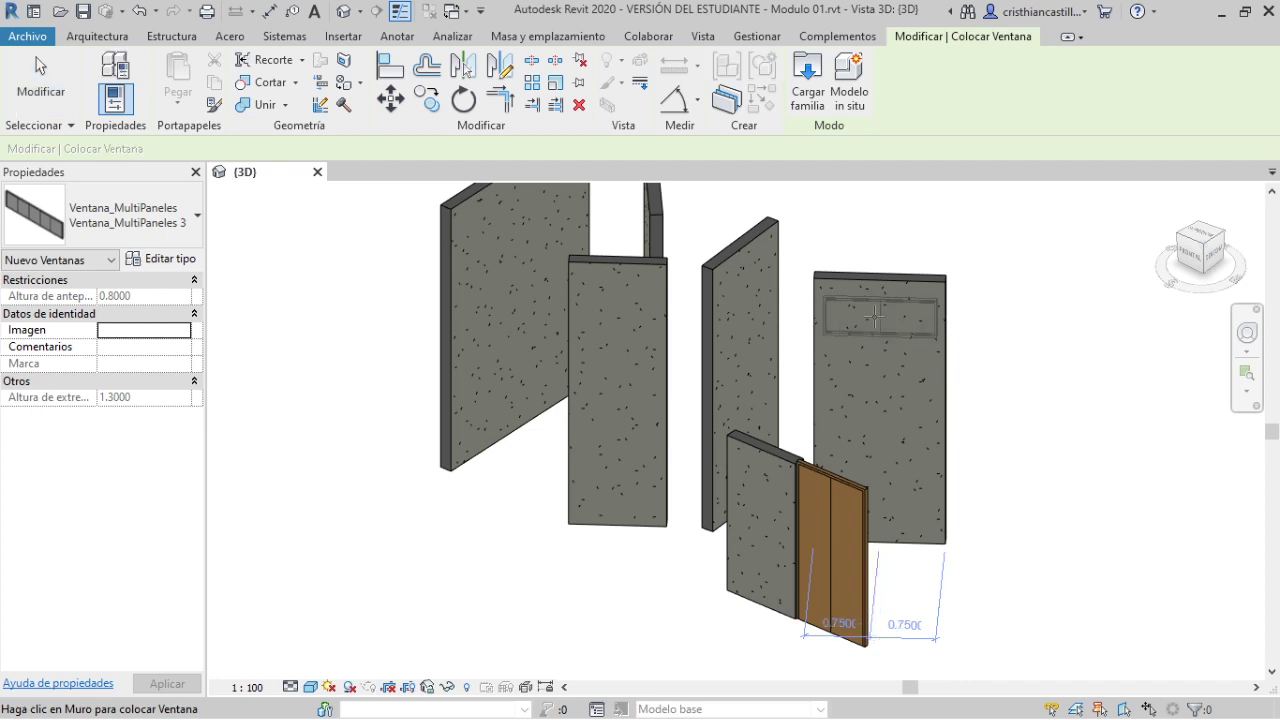
click(952, 290)
scroll(939, 255, up, 3)
key(Escape)
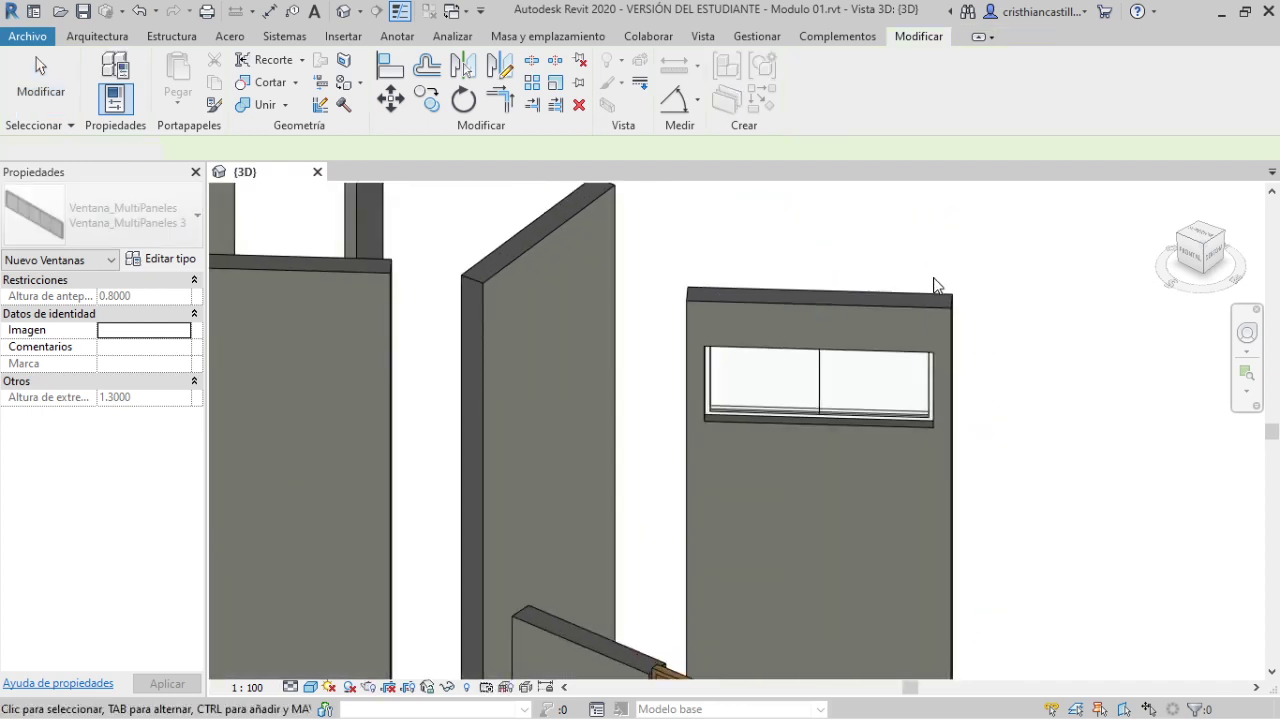
- Align the window top to the wall's top edge, redoing it after an undo
key(a)
key(l)
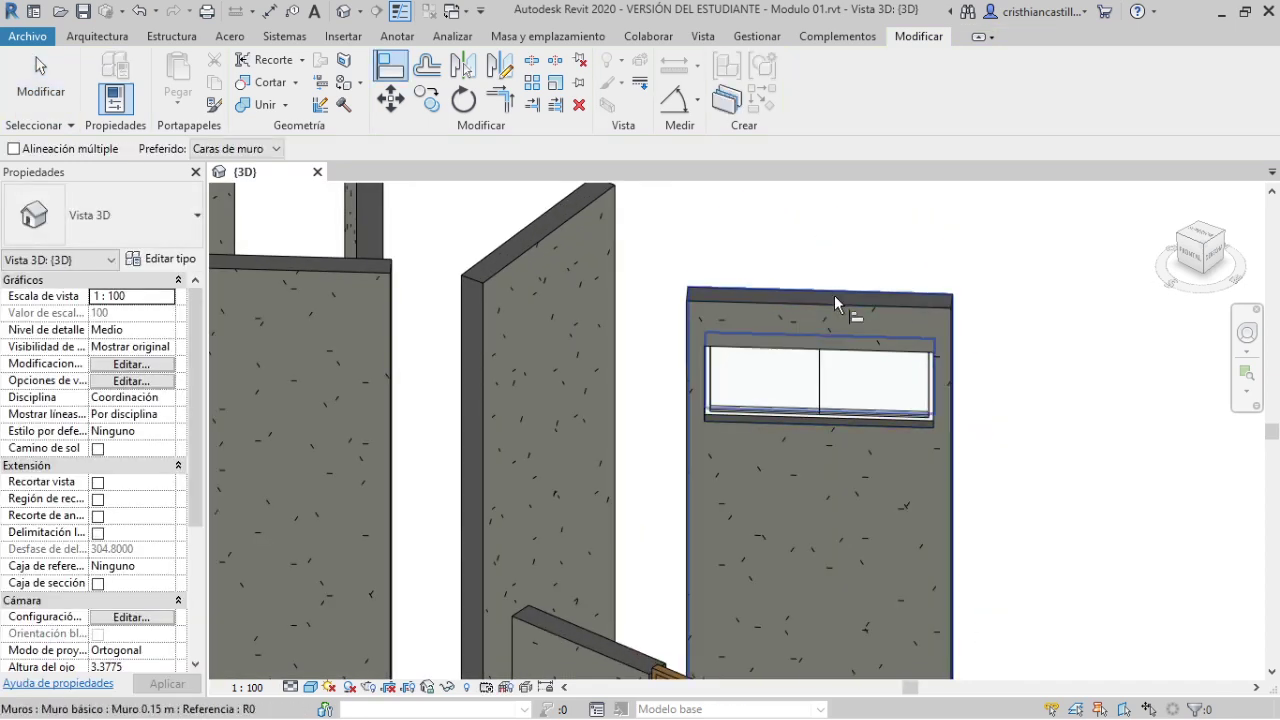
click(845, 301)
click(870, 292)
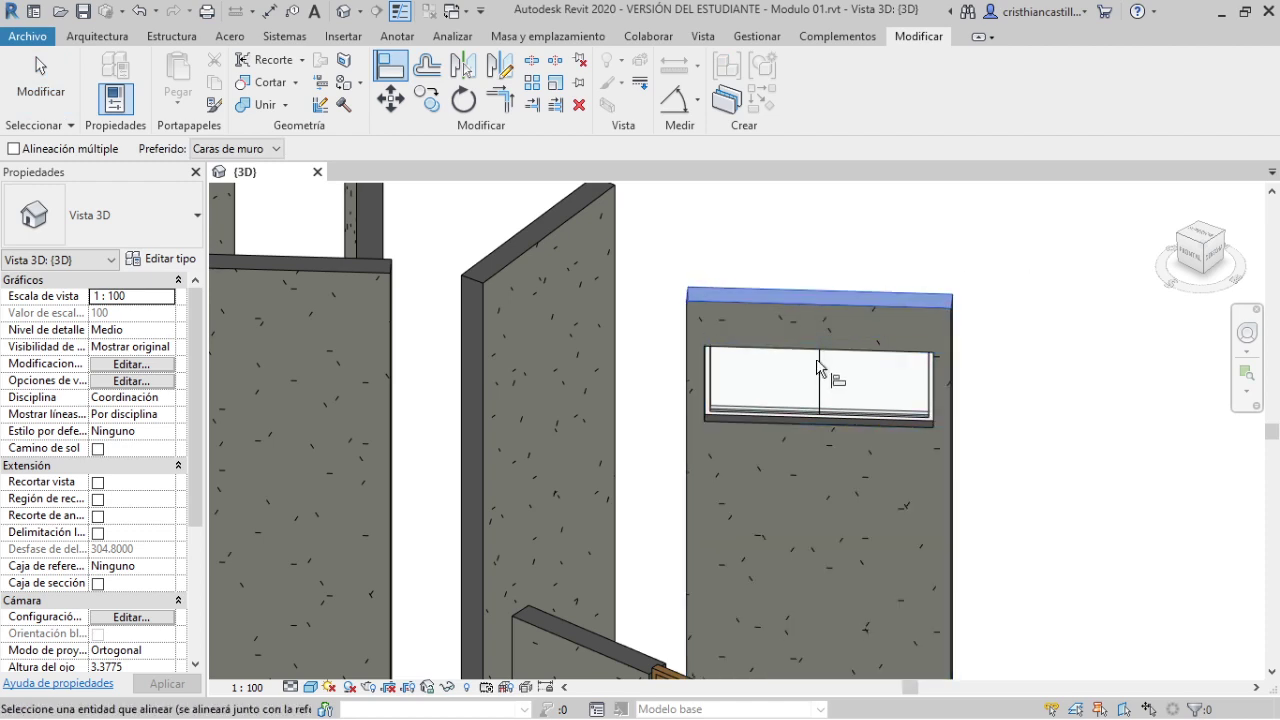
click(814, 350)
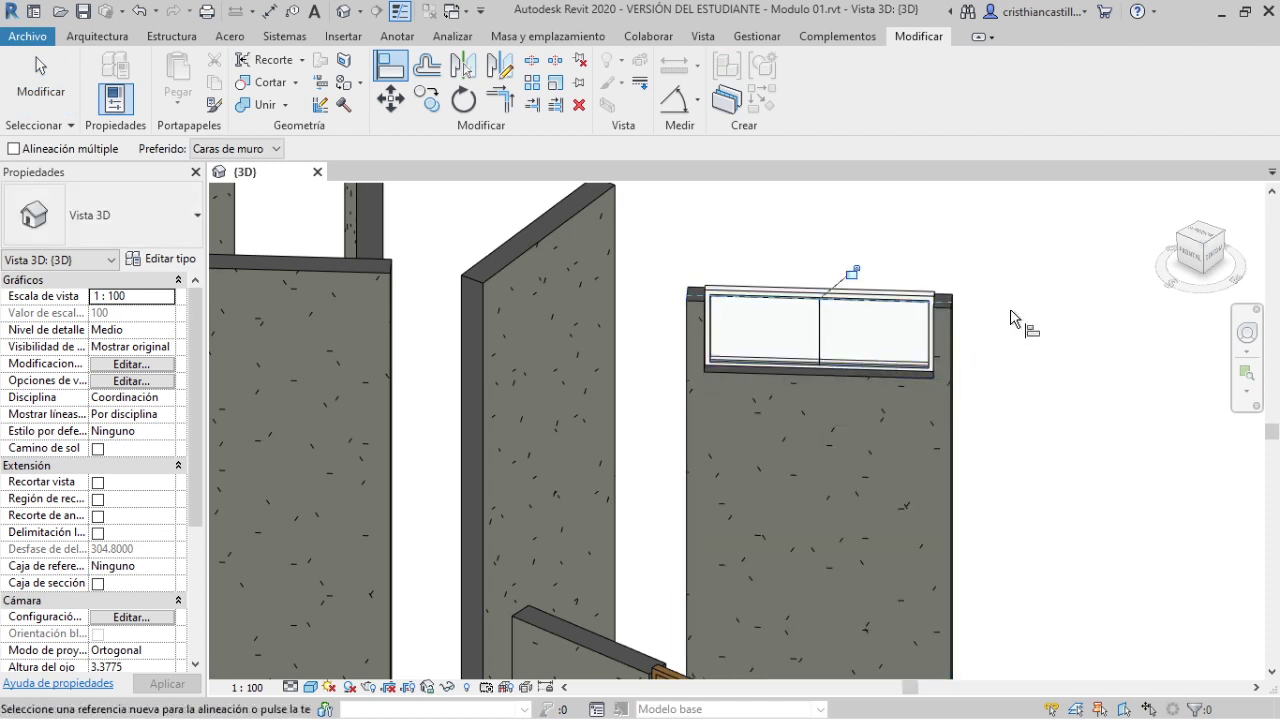
key(ctrl+z)
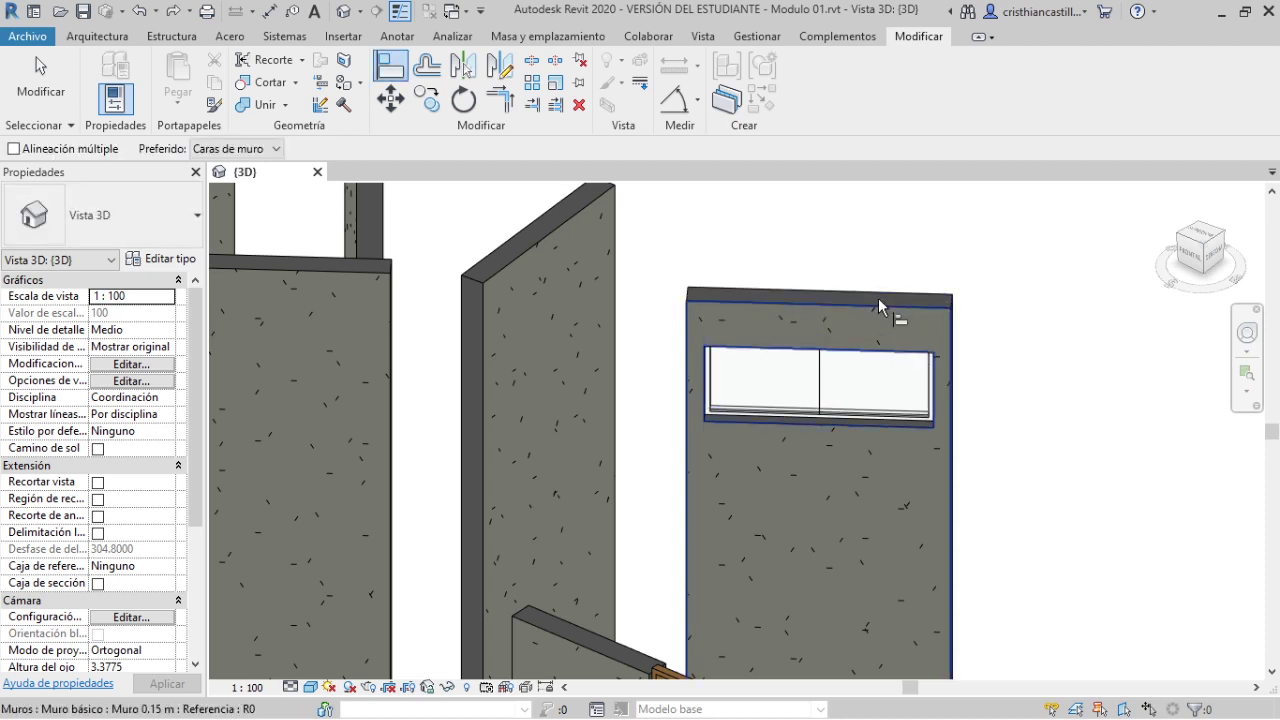
click(860, 297)
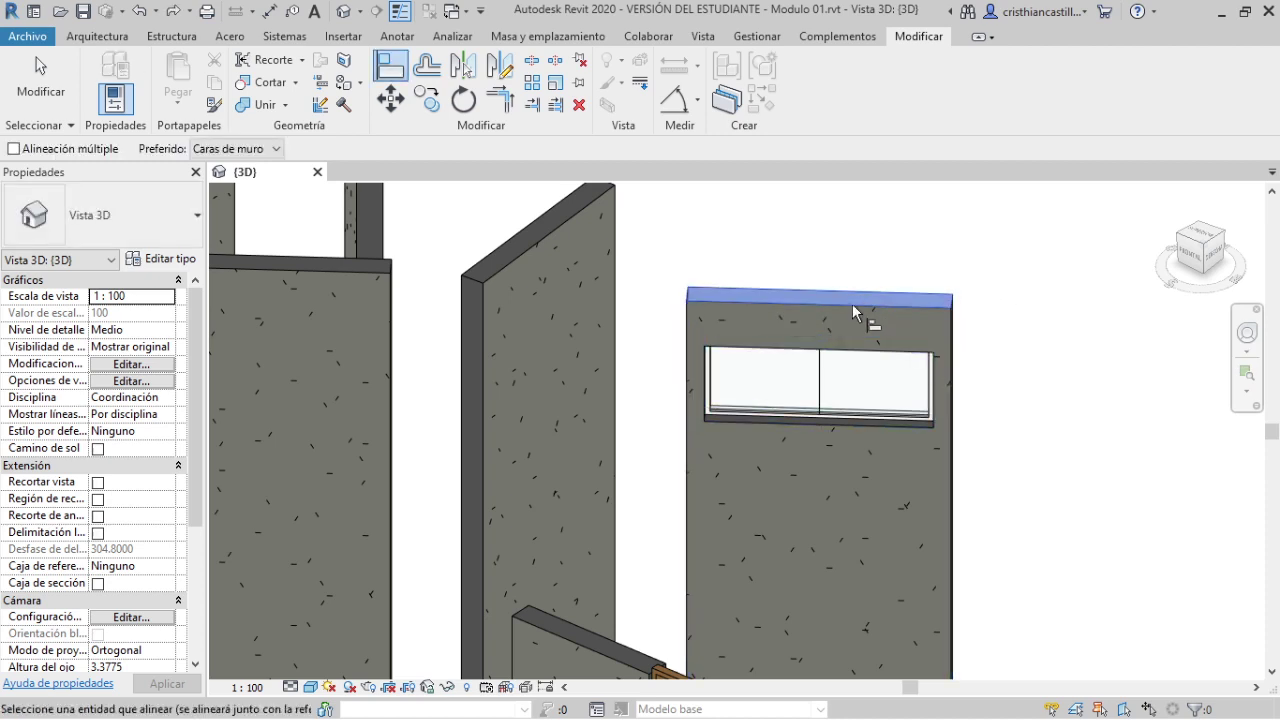
click(815, 352)
- From a near-frontal view, align the window top flush with the 3.5 m wall top
drag(1200, 250, 1075, 243)
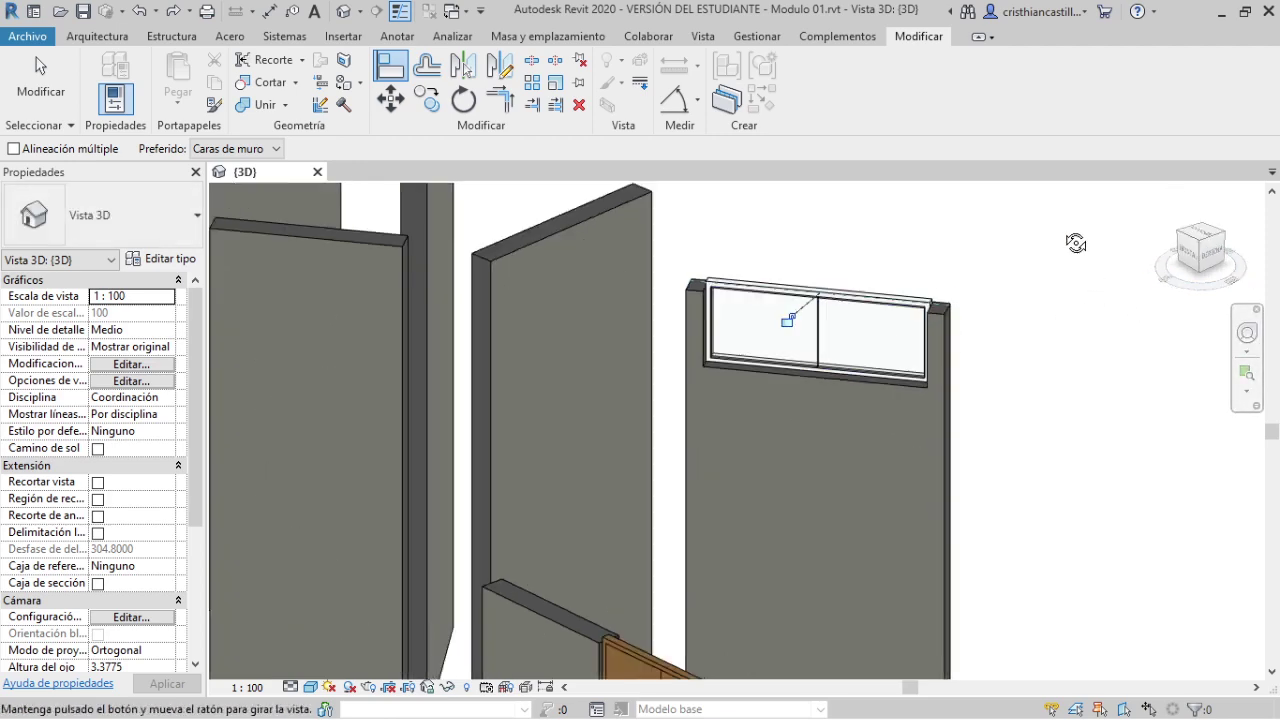
scroll(951, 257, up, 5)
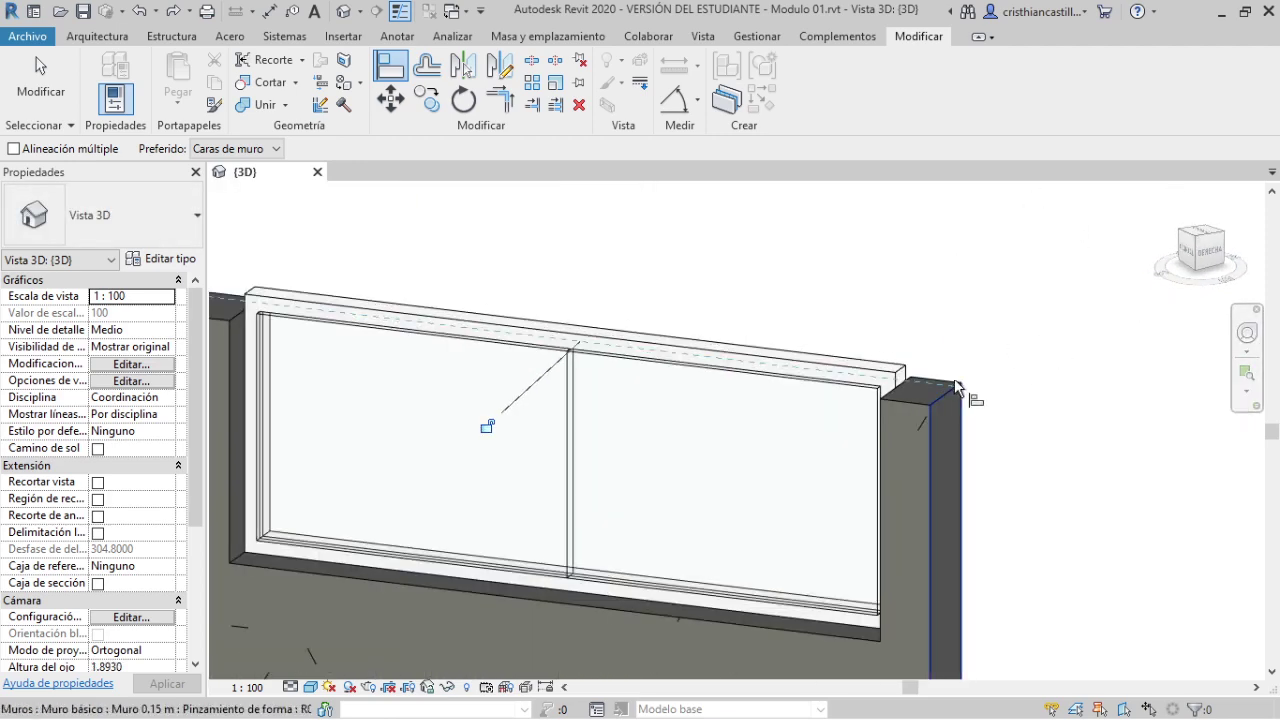
click(955, 383)
click(958, 362)
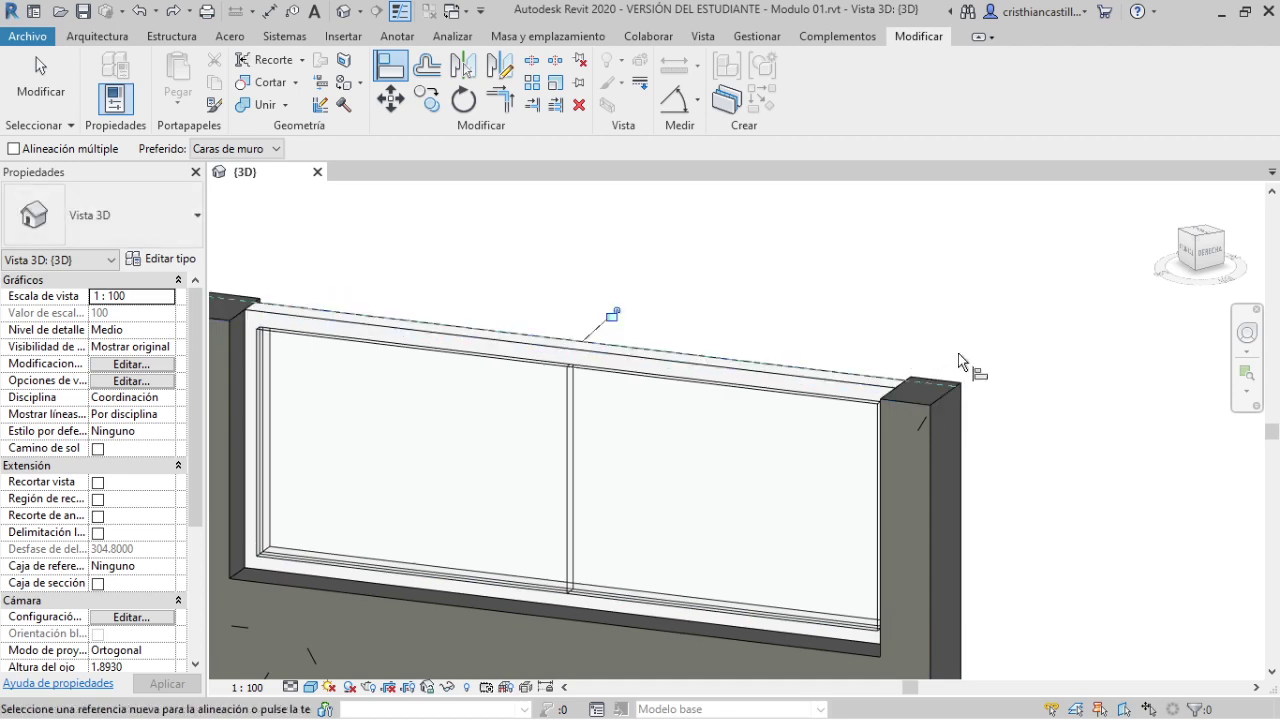
scroll(1000, 380, down, 3)
shift+middle_drag(1014, 409, 994, 403)
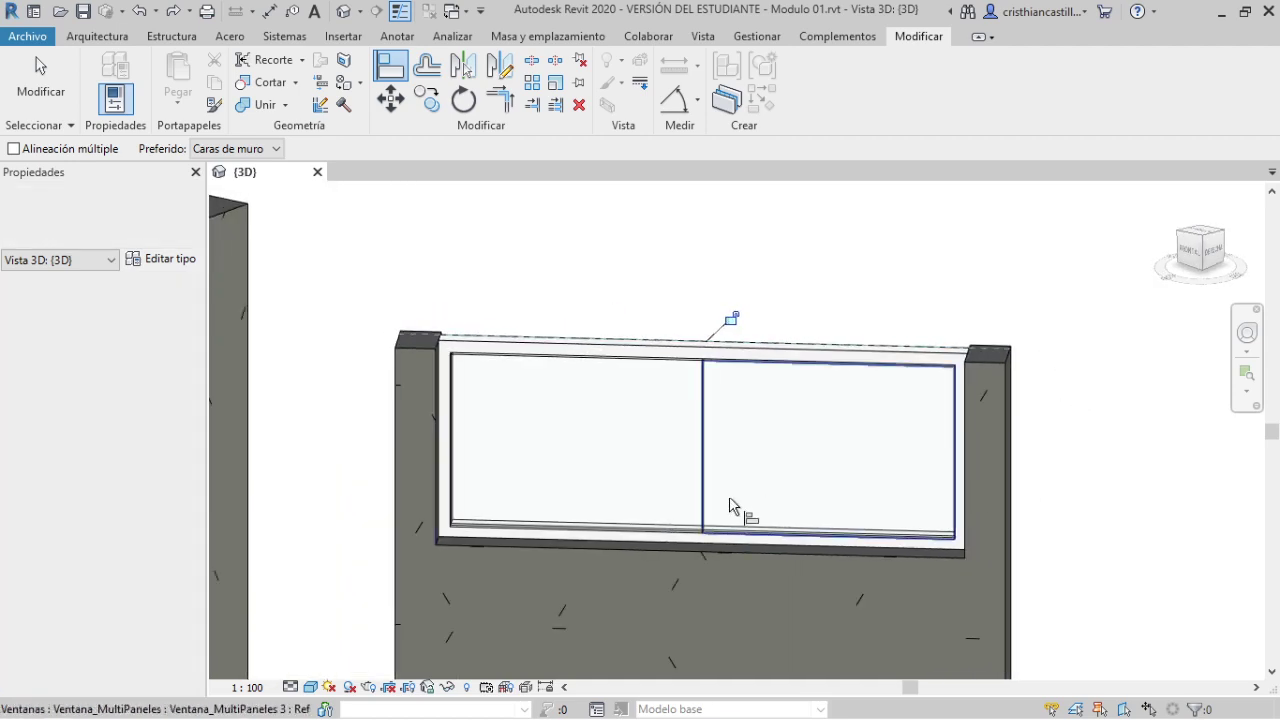
middle_drag(598, 467, 634, 457)
click(1023, 553)
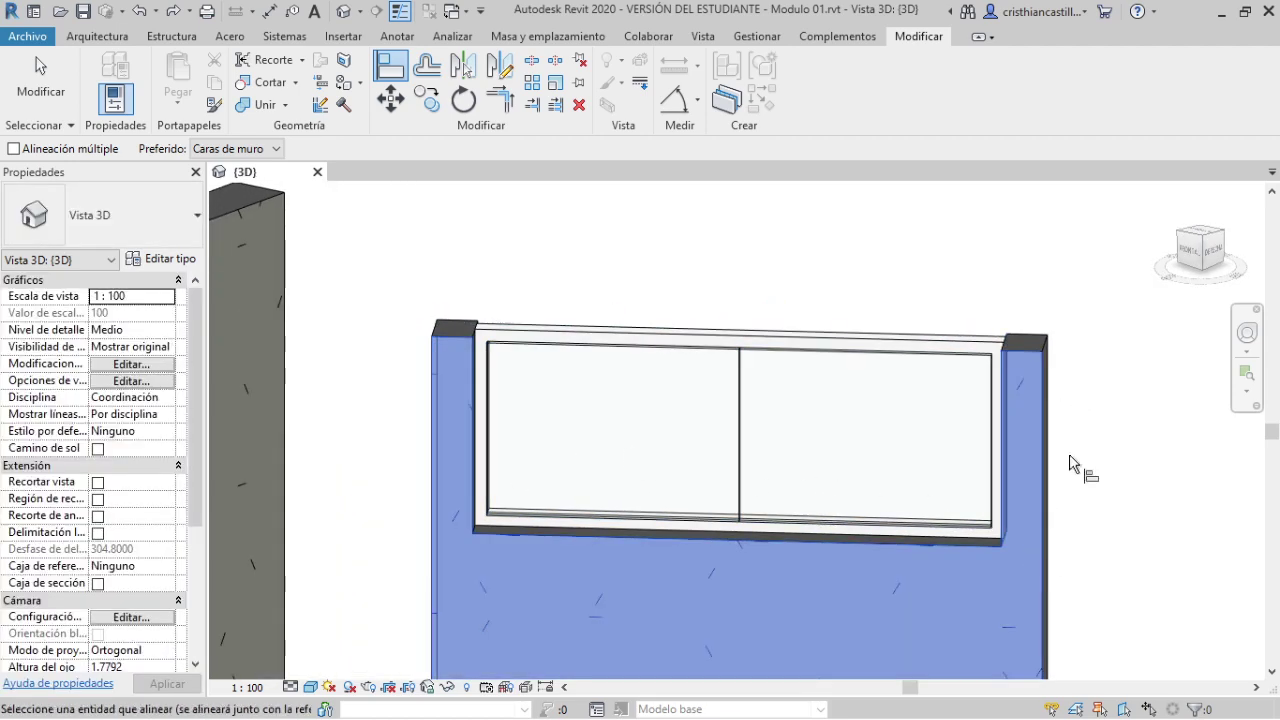
key(Escape)
key(Escape)
- Select the tall wall and its window to check the result
click(1040, 450)
scroll(1063, 408, down, 2)
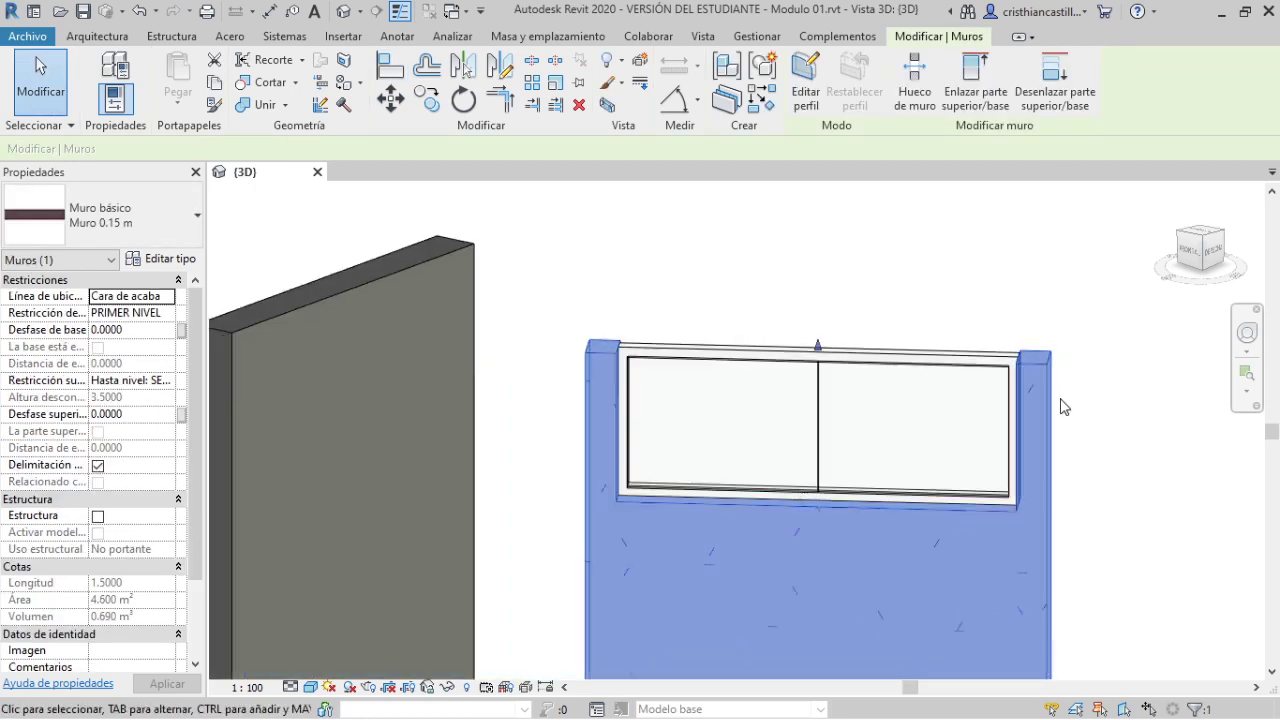
scroll(1063, 408, down, 2)
middle_drag(1086, 309, 1057, 529)
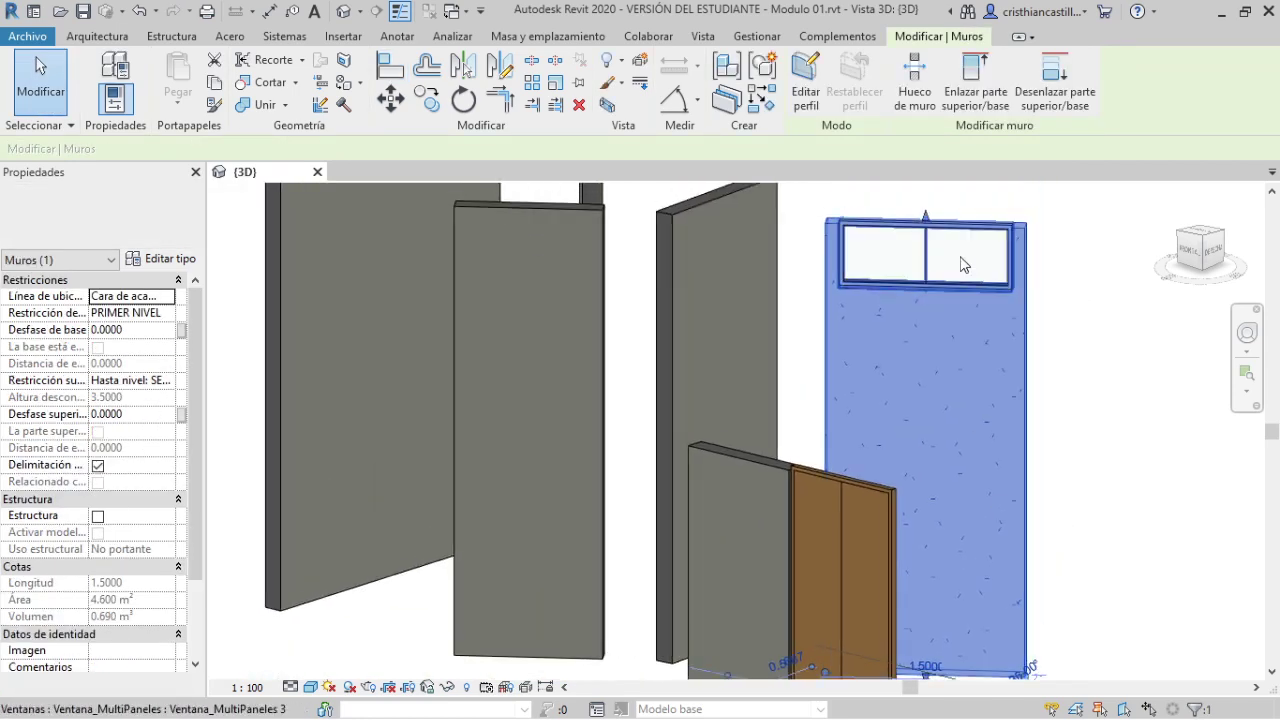
click(941, 257)
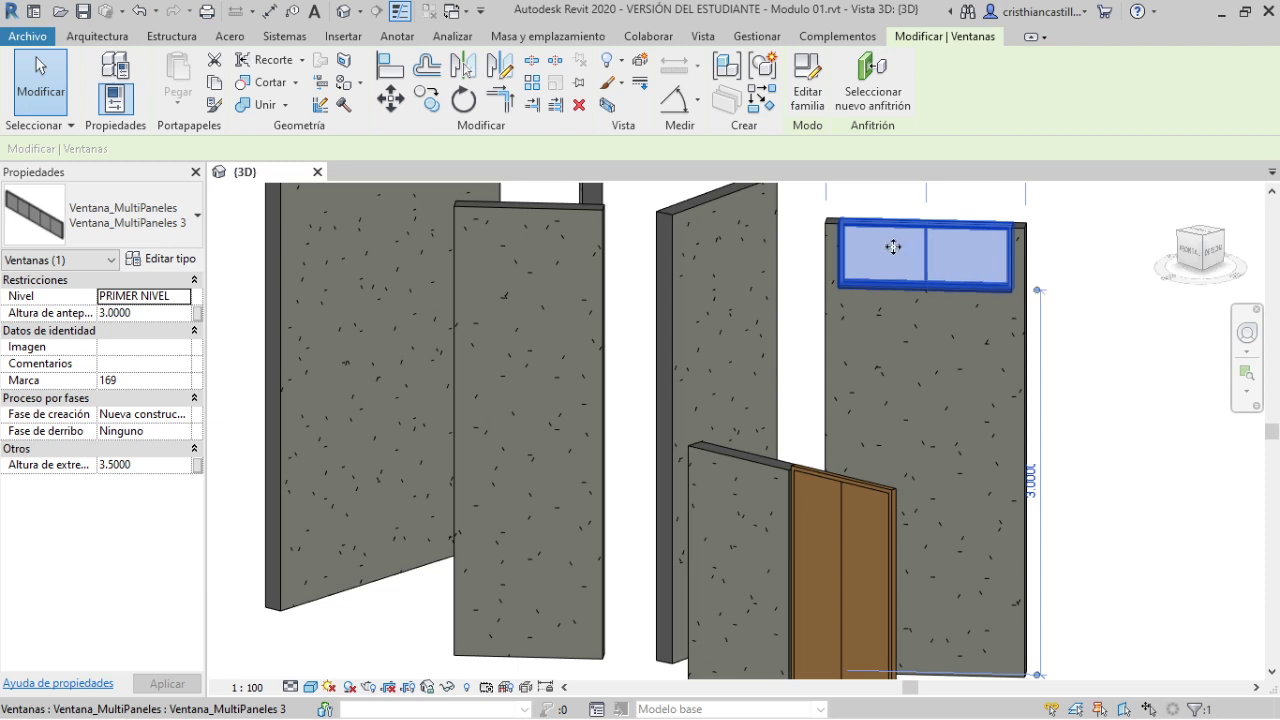
click(983, 362)
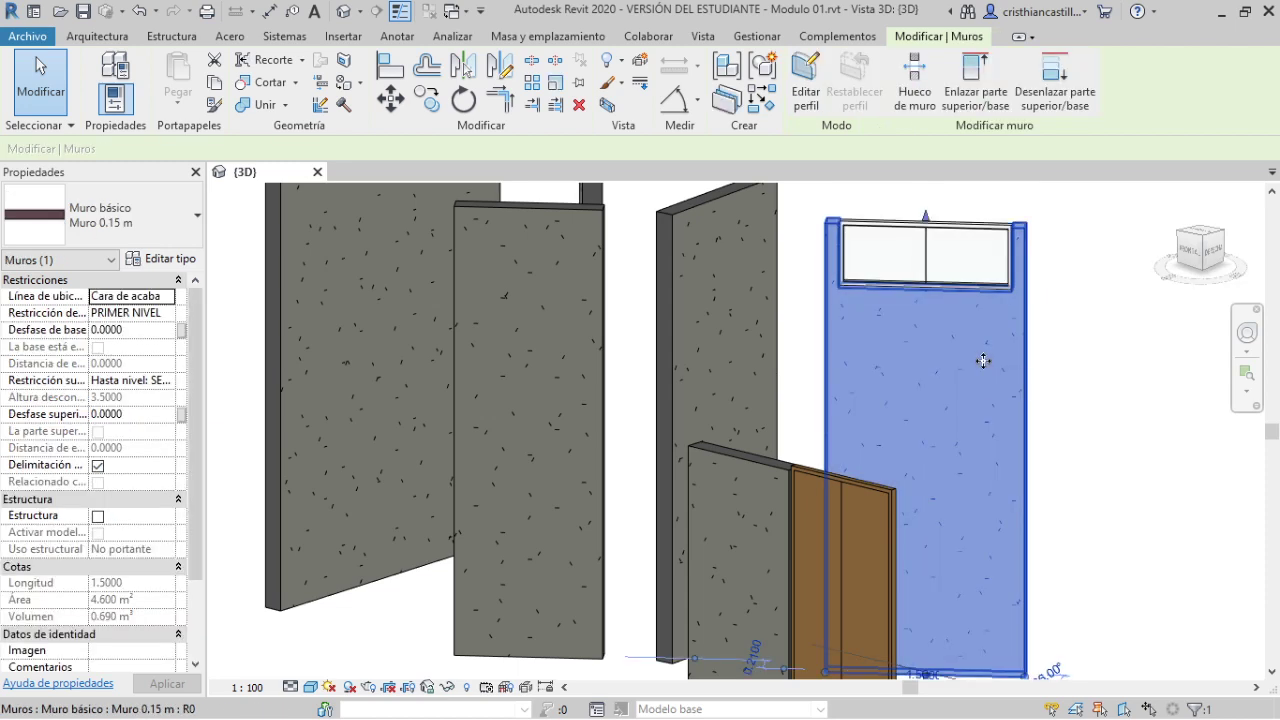
scroll(1090, 364, down, 1)
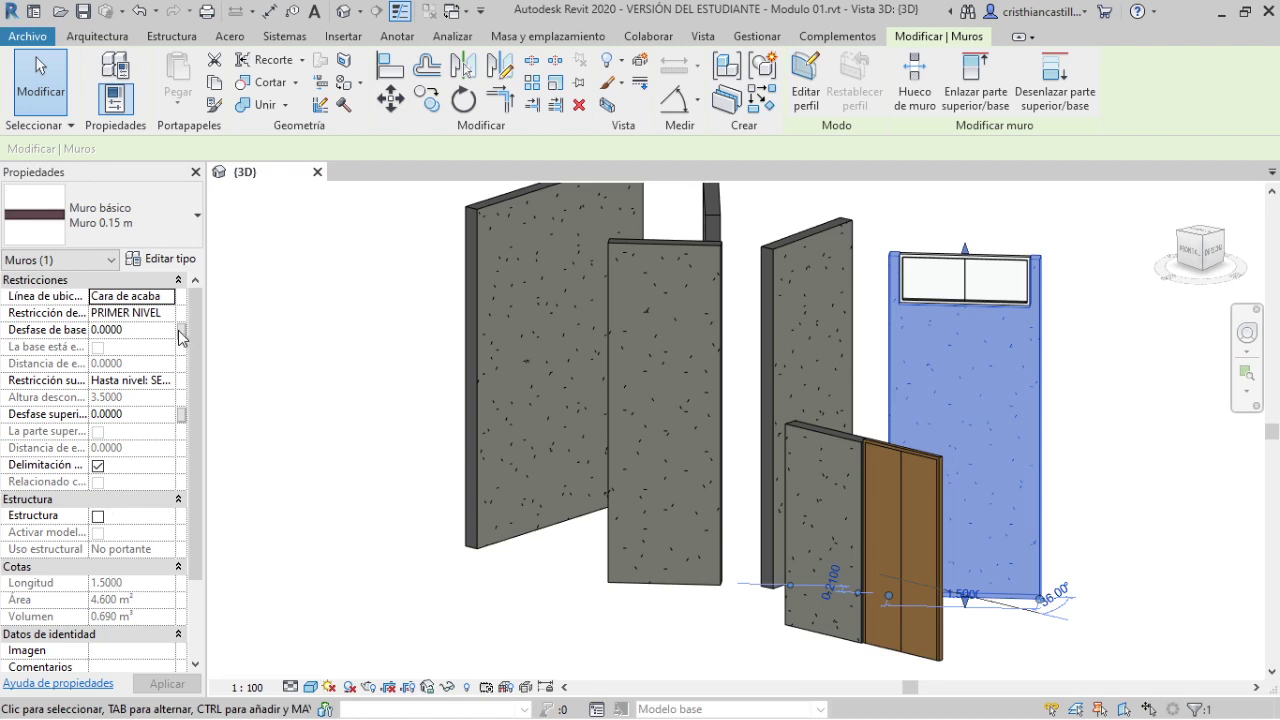
- Change the Ventana_MultiPaneles 3 type's Anchura from 1.3000 to 1.5 and confirm
click(951, 277)
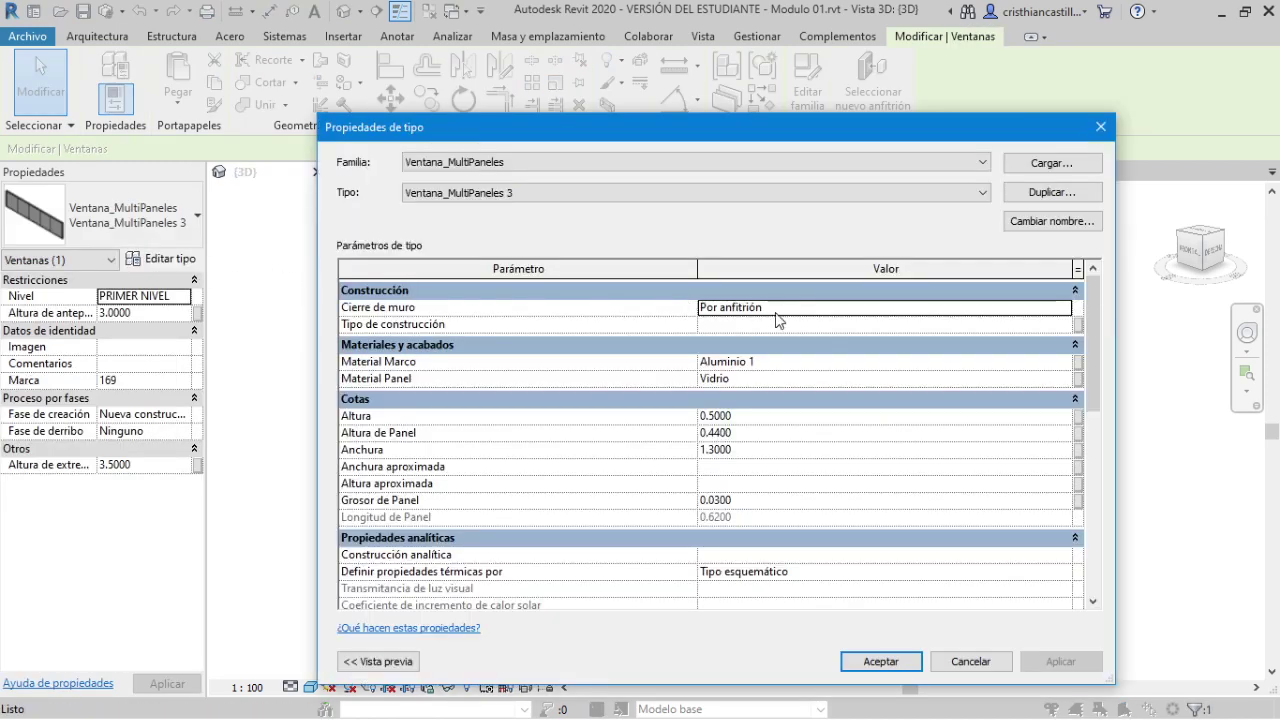
click(780, 450)
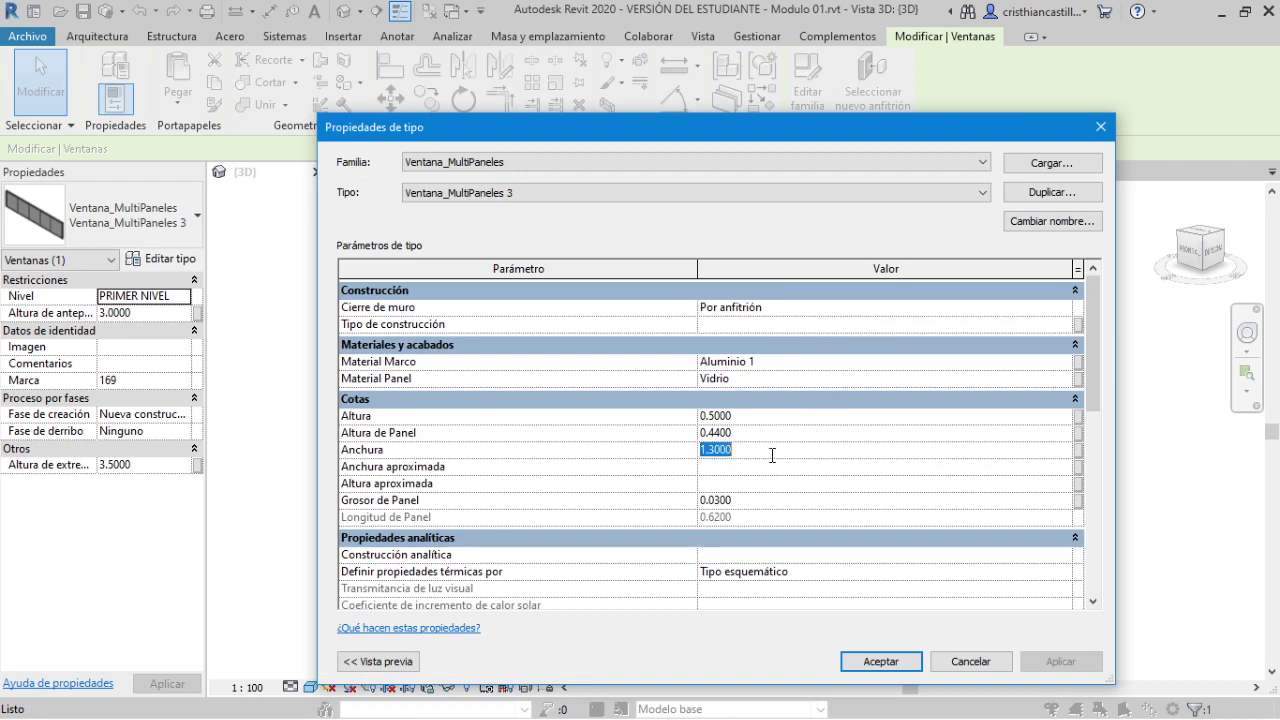
text(1.5)
click(872, 668)
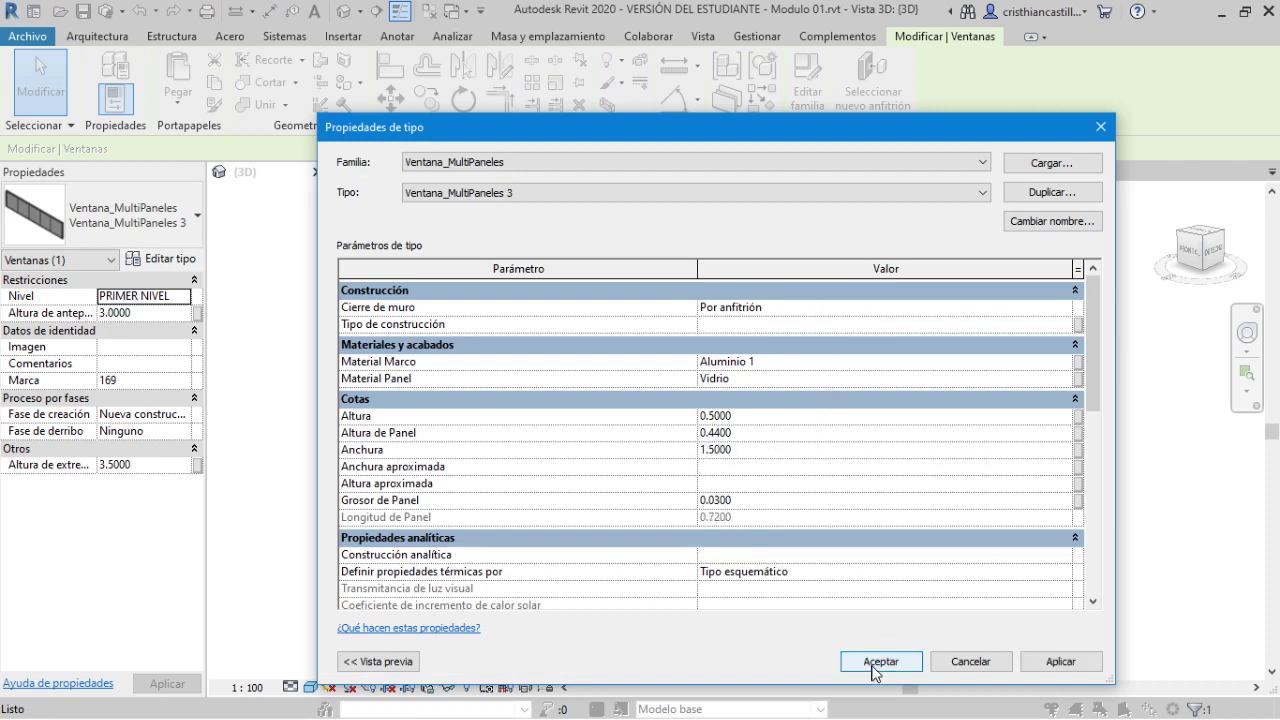
click(872, 664)
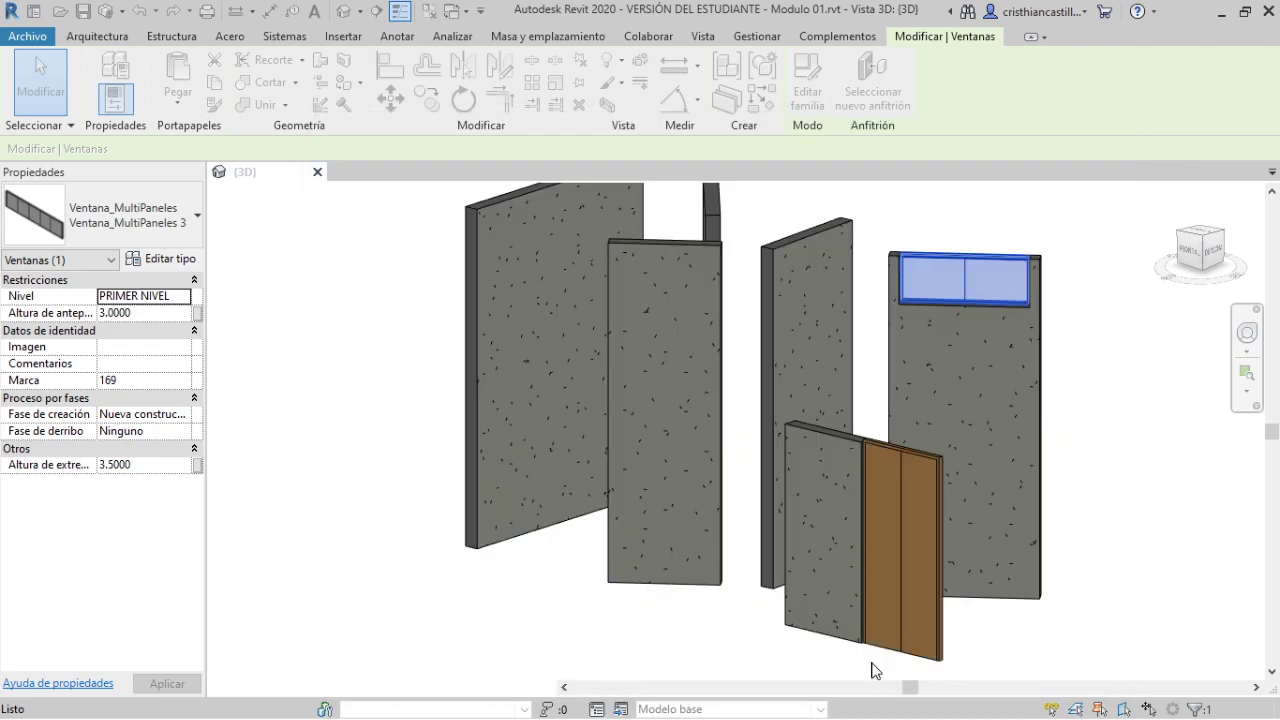
click(1100, 306)
- Select all six test walls and temporarily isolate them in the view
mouse_move(1098, 332)
shift+middle_down()
mouse_move(914, 397)
mouse_move(985, 443)
shift+middle_up()
scroll(976, 437, down, 2)
click(976, 438)
scroll(976, 438, down, 1)
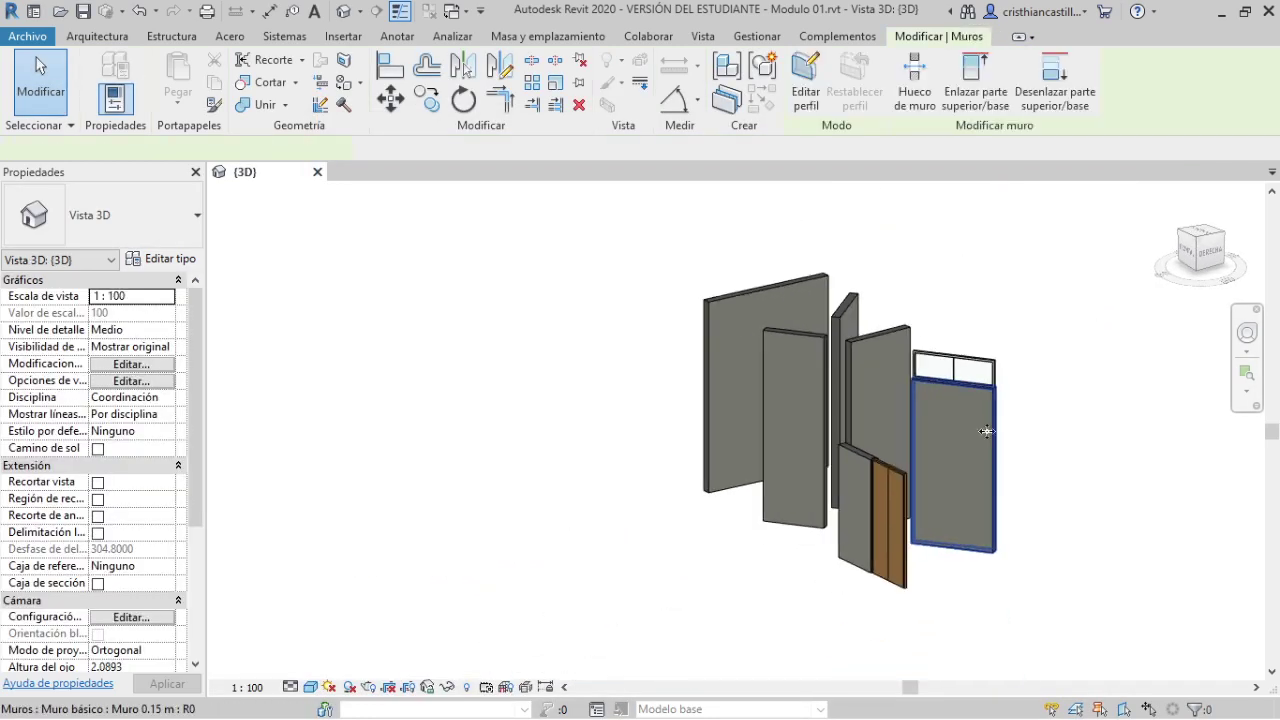
key(s)
key(a)
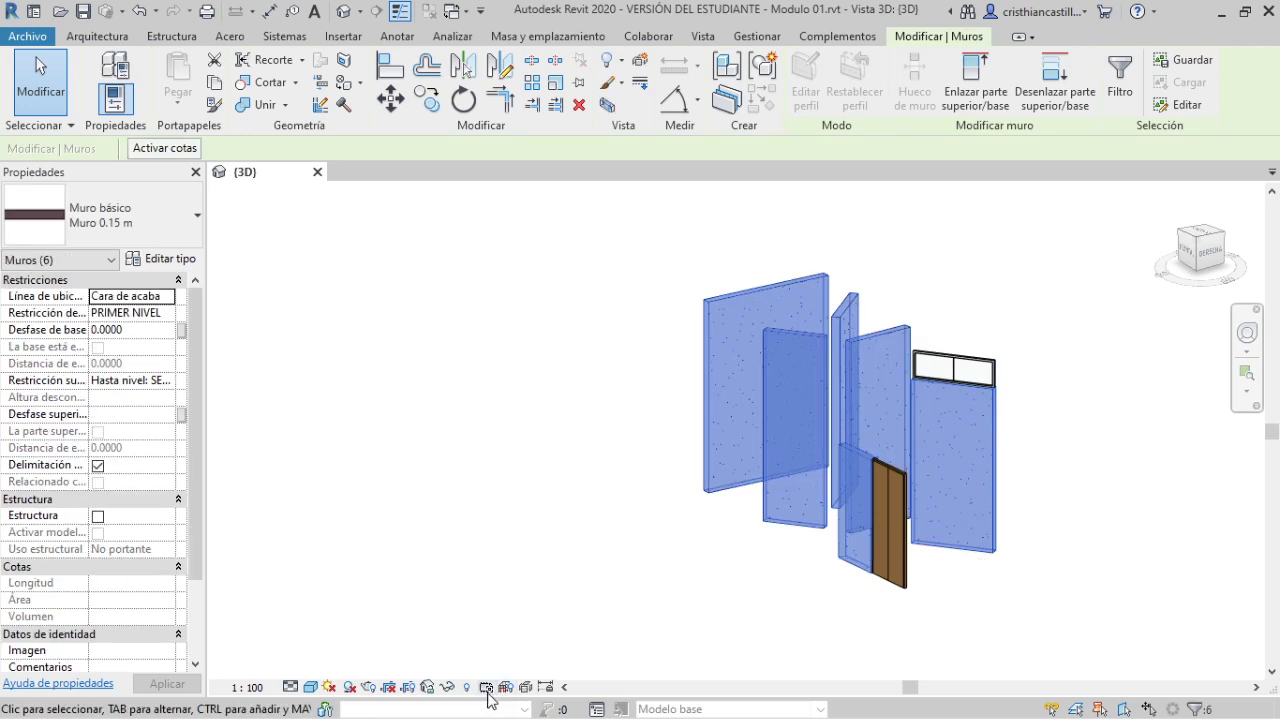
click(448, 687)
click(550, 628)
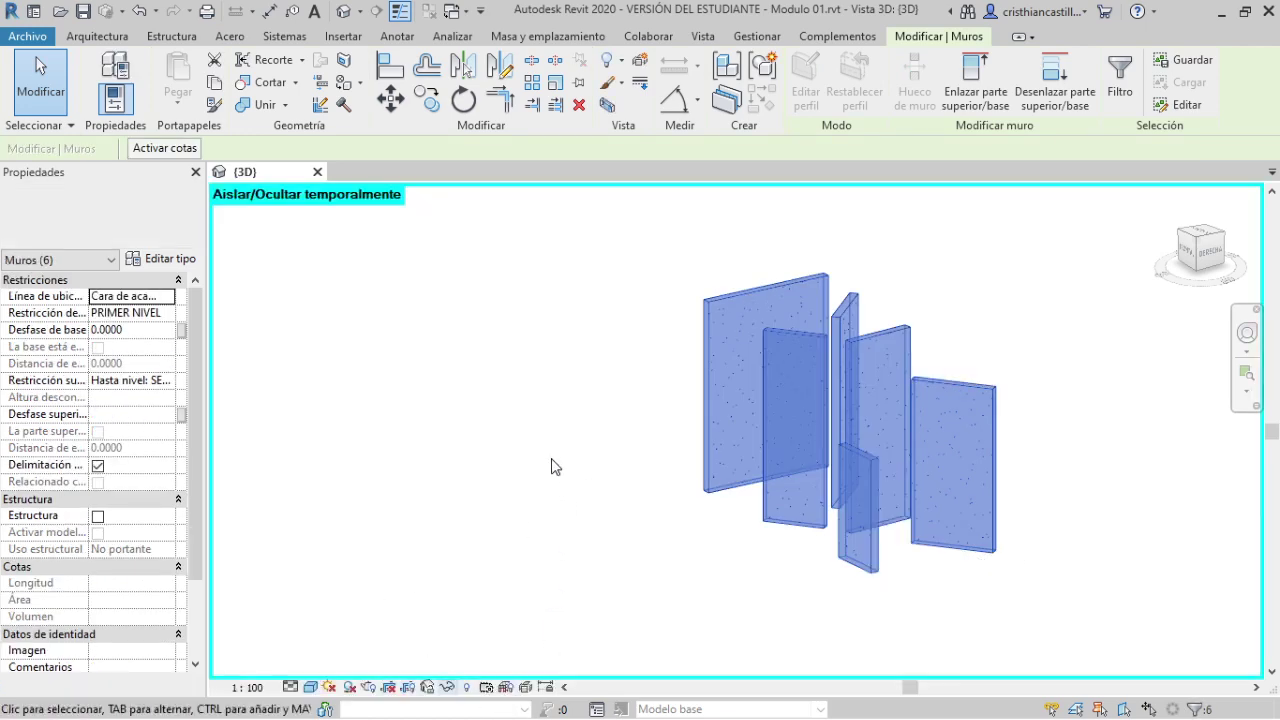
click(554, 457)
shift+middle_drag(554, 457, 608, 554)
- In Dynamo Player, select the six walls and run the script
key(alt+Tab)
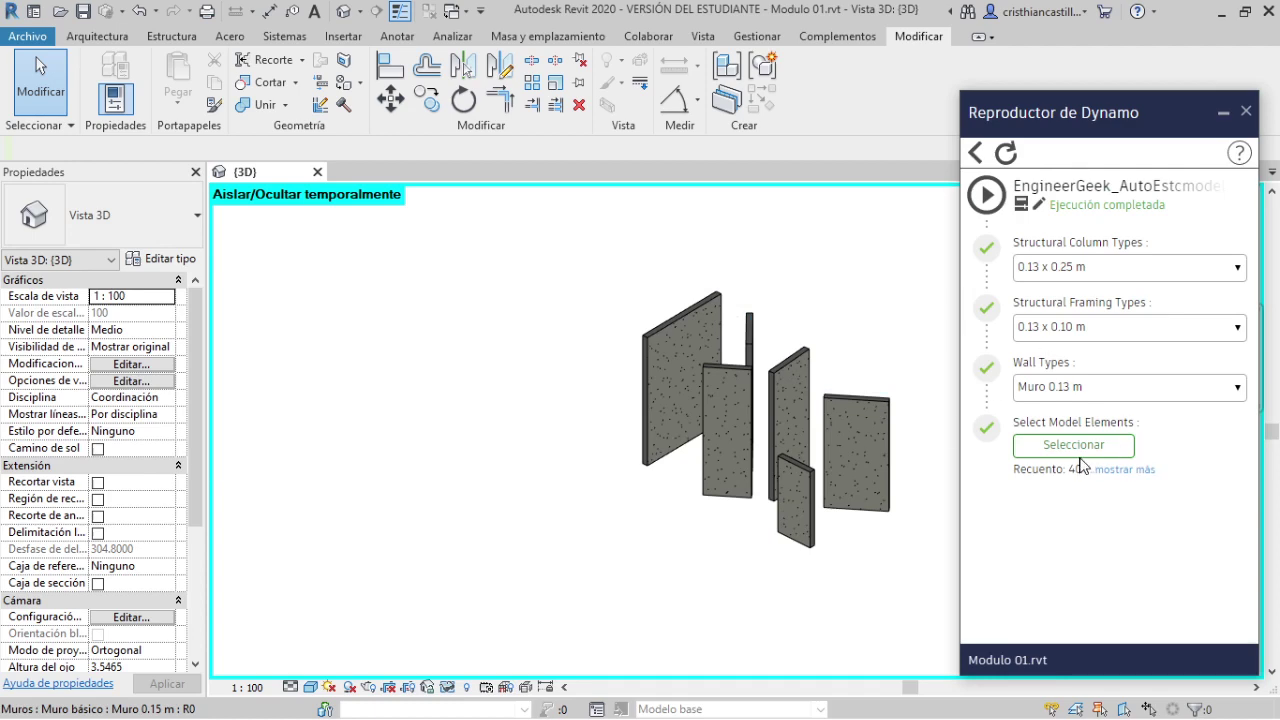
click(1073, 445)
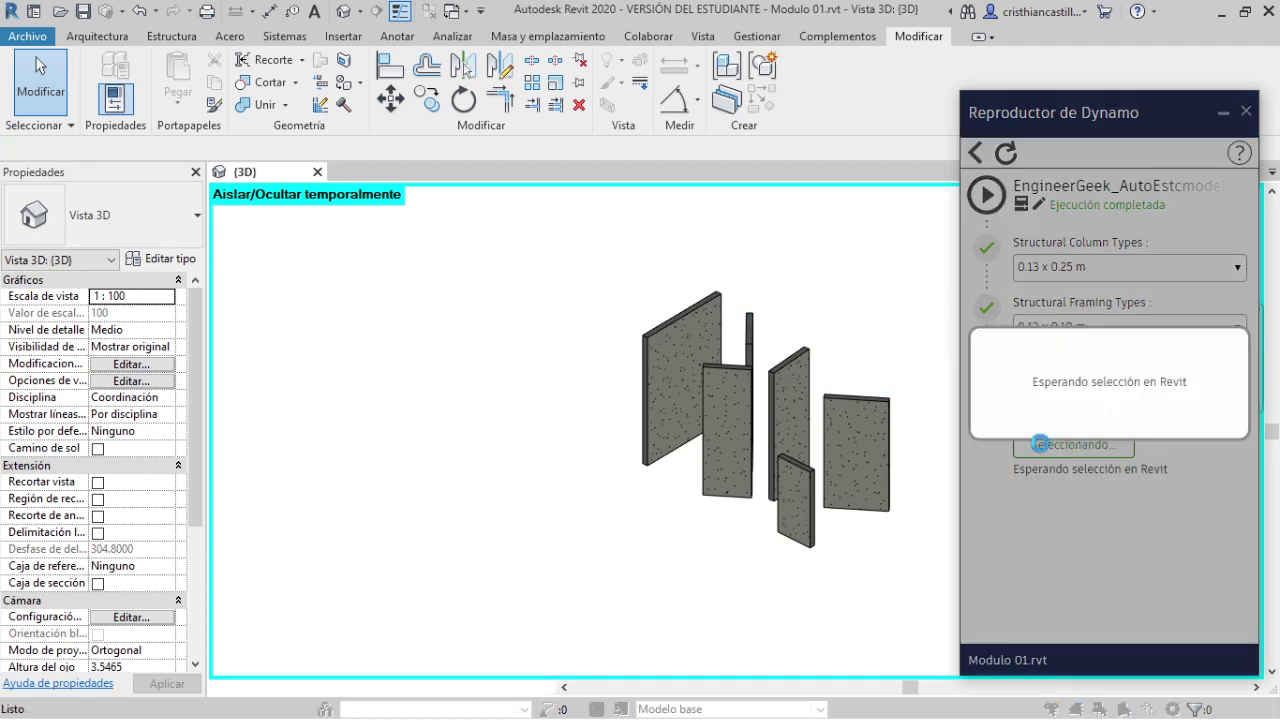
drag(912, 292, 544, 592)
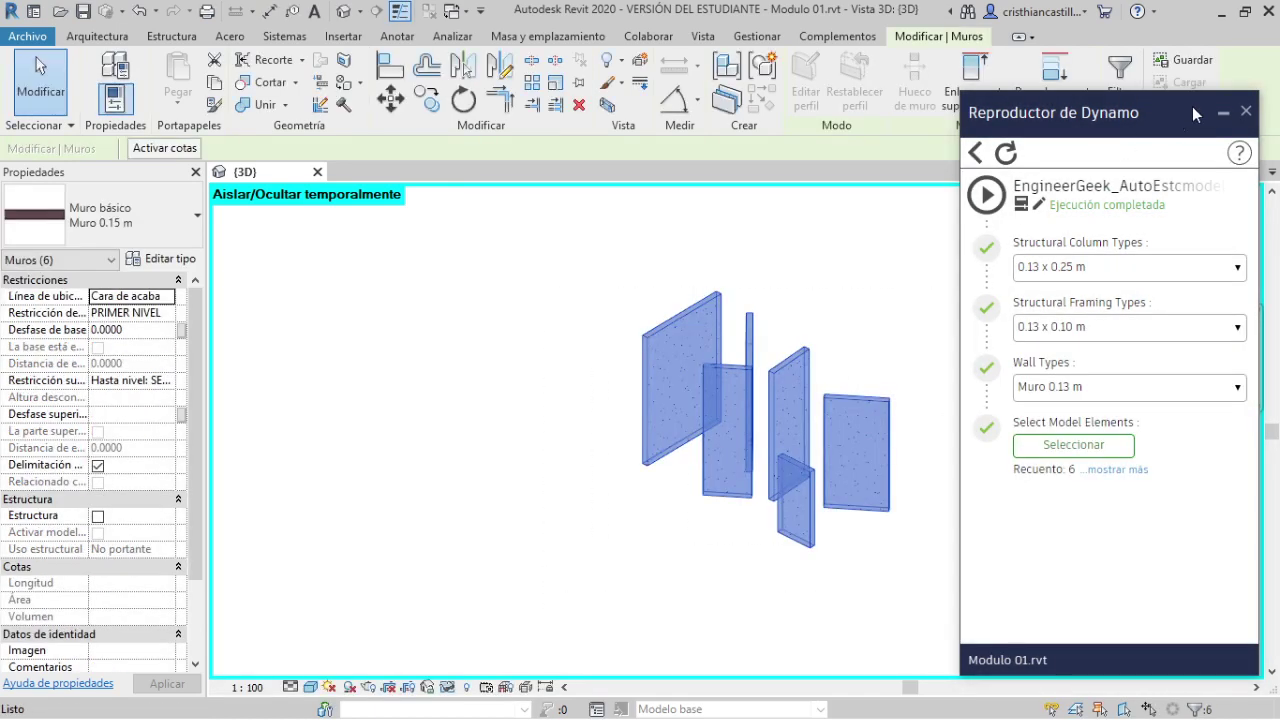
click(1222, 116)
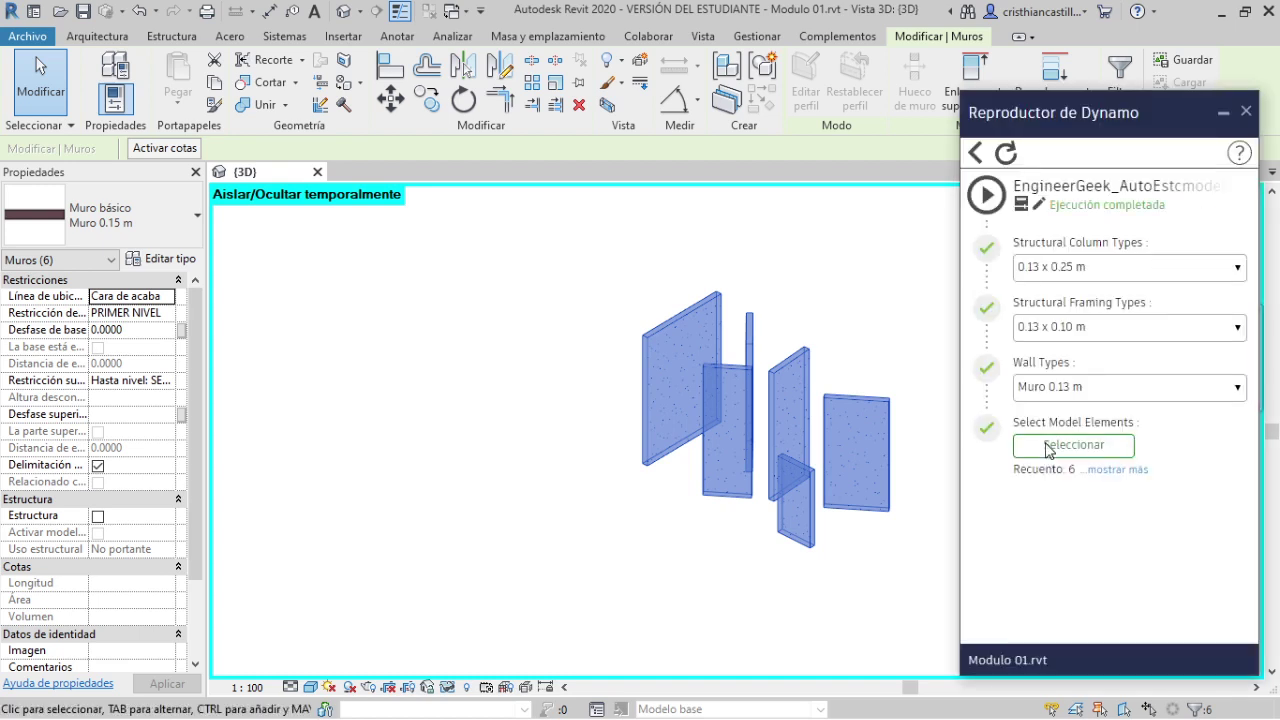
click(978, 204)
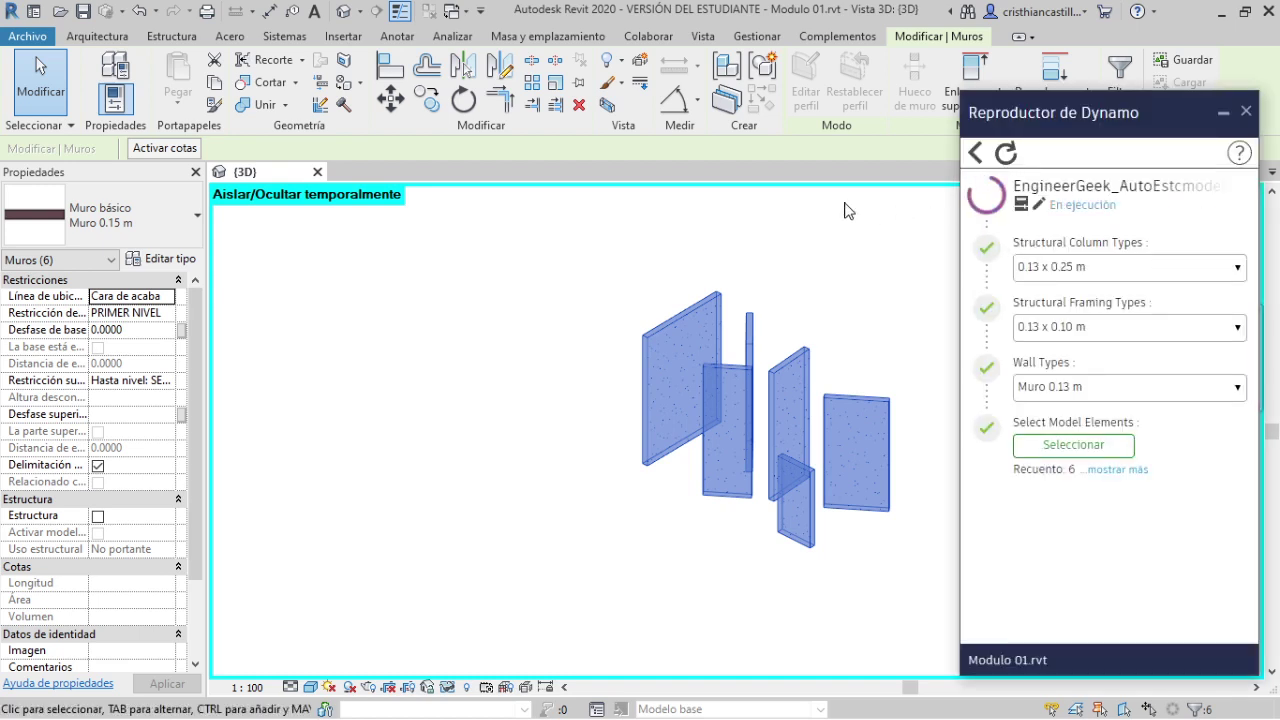
click(1222, 113)
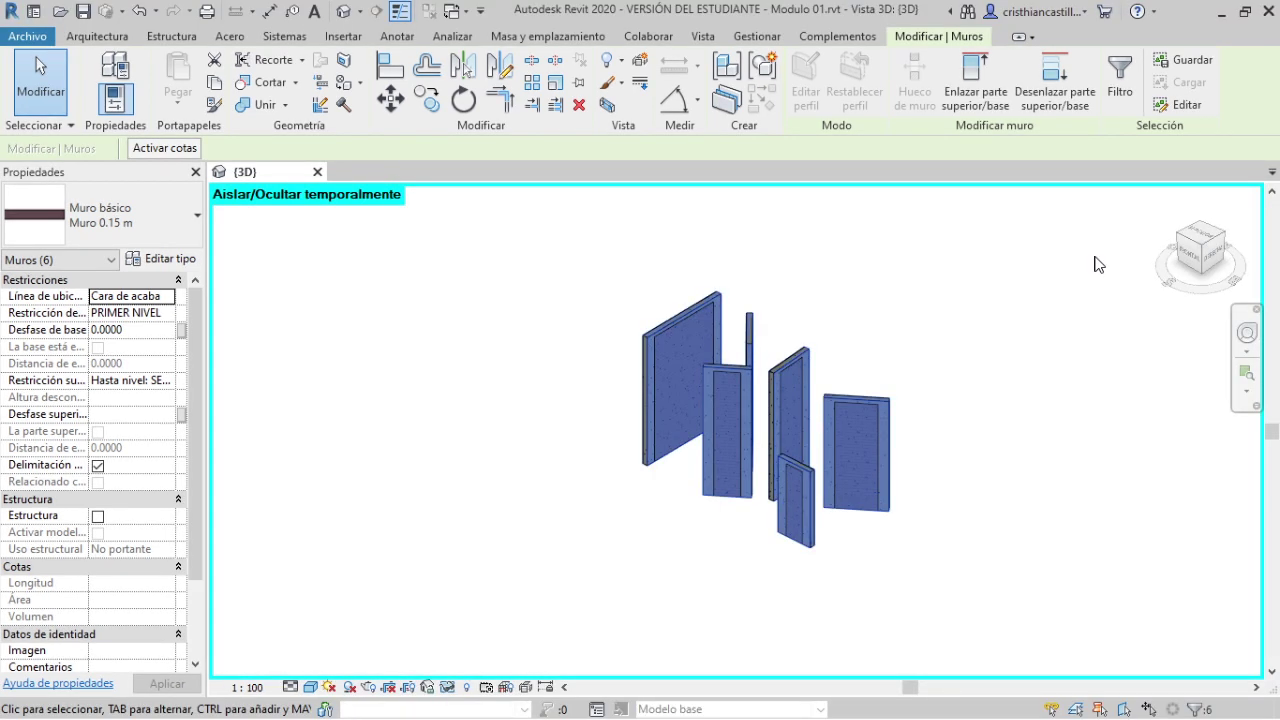
- Clear the selection and pan over the walls' new concrete columns and beams
click(1095, 264)
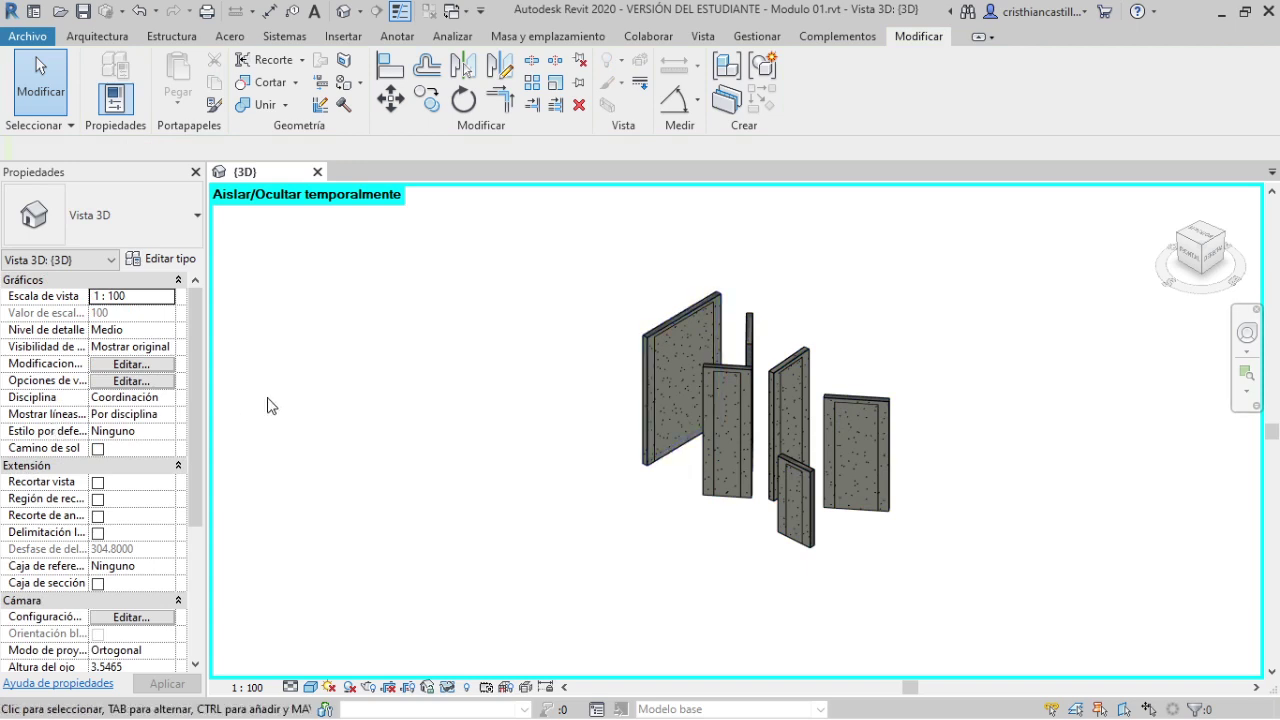
scroll(752, 366, up, 2)
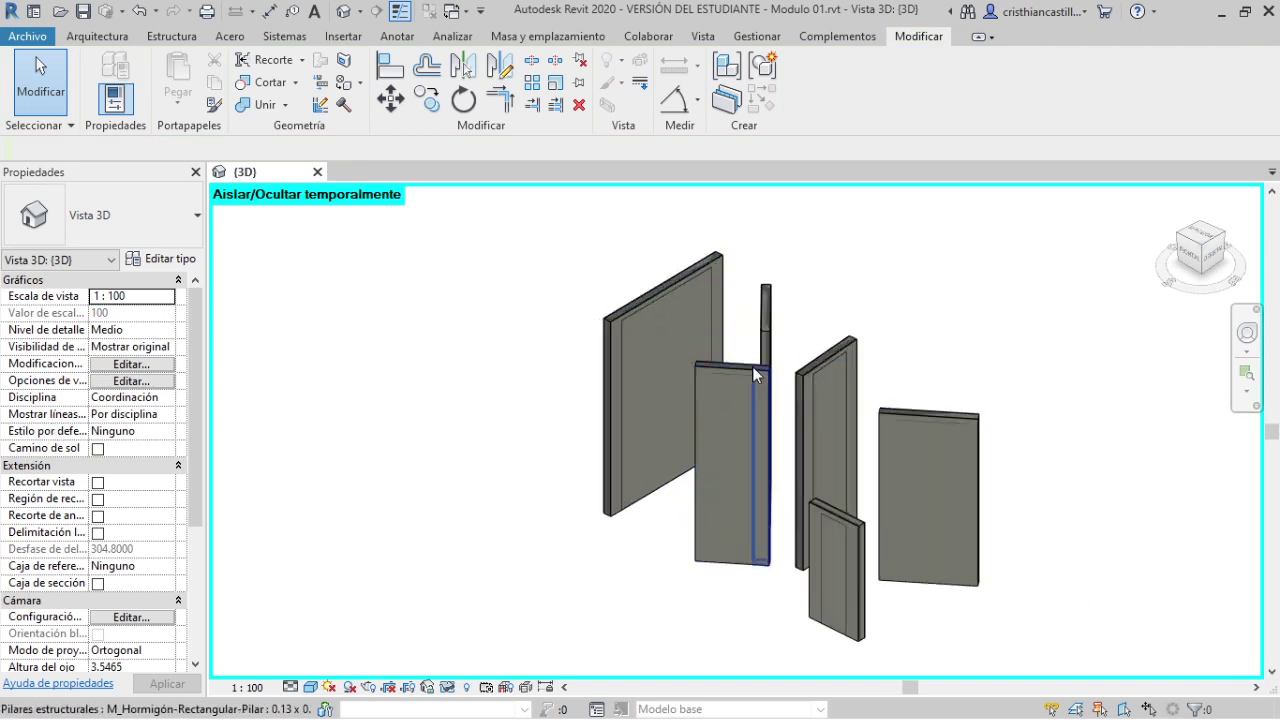
scroll(752, 366, up, 3)
middle_drag(1066, 260, 1020, 374)
scroll(934, 463, up, 1)
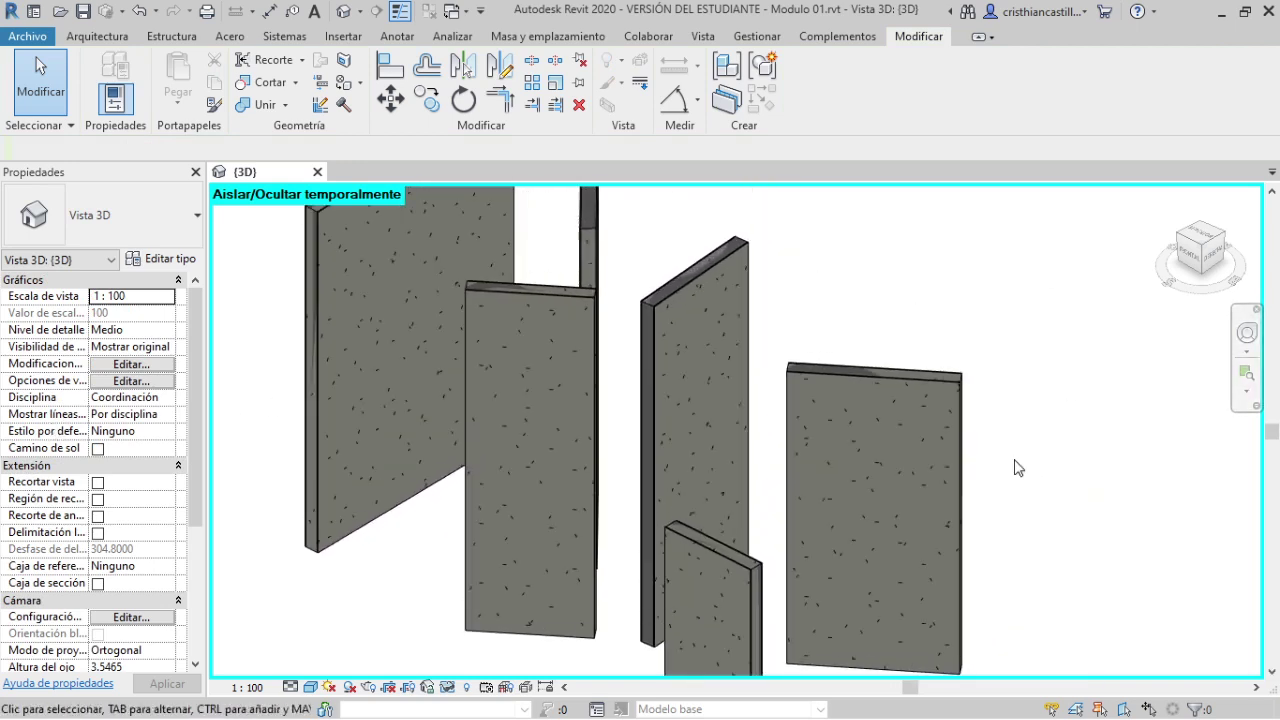
- Reset temporary hide/isolate and orbit to face the window wall
click(447, 687)
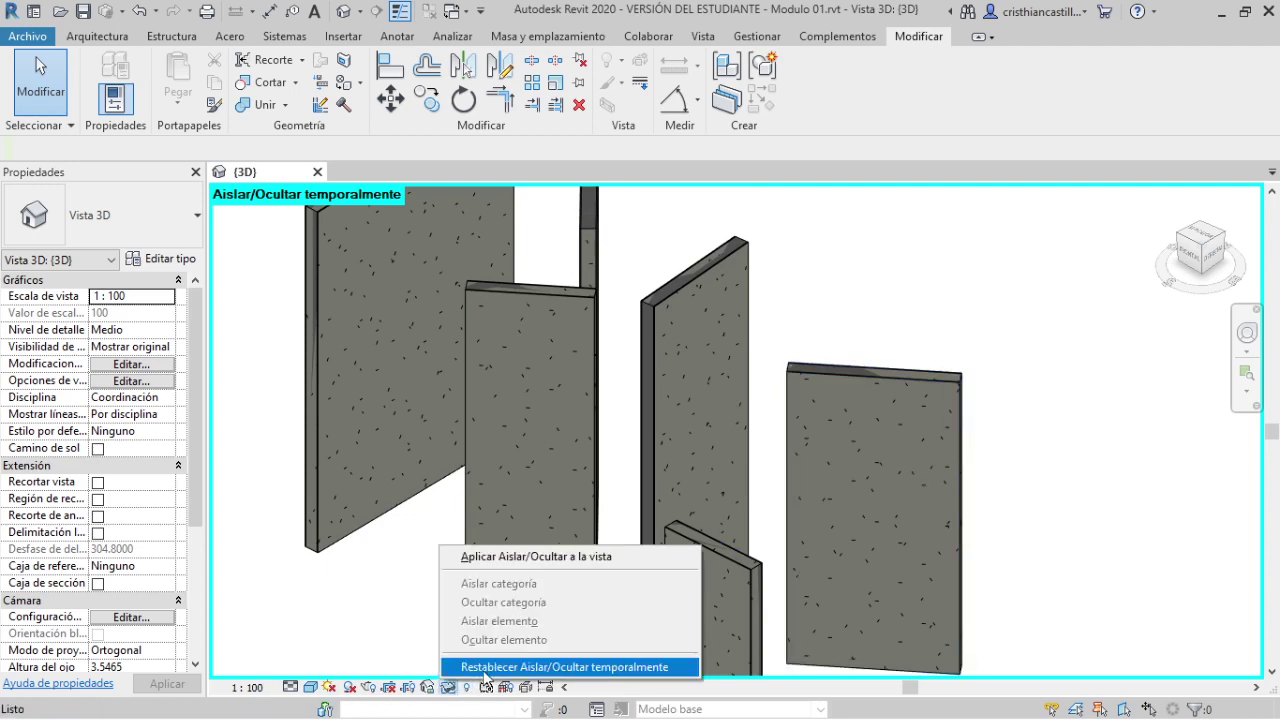
click(545, 666)
scroll(1000, 457, up, 1)
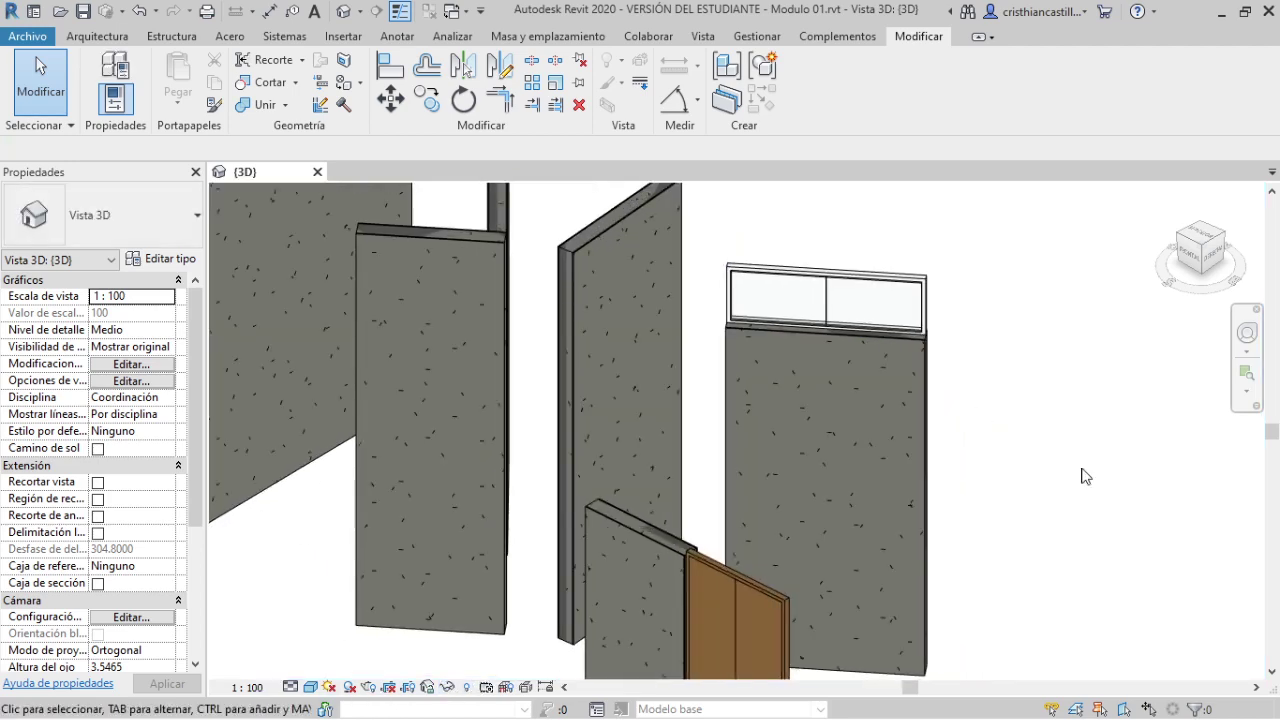
mouse_move(1086, 474)
middle_down()
mouse_move(1085, 401)
mouse_move(894, 523)
middle_up()
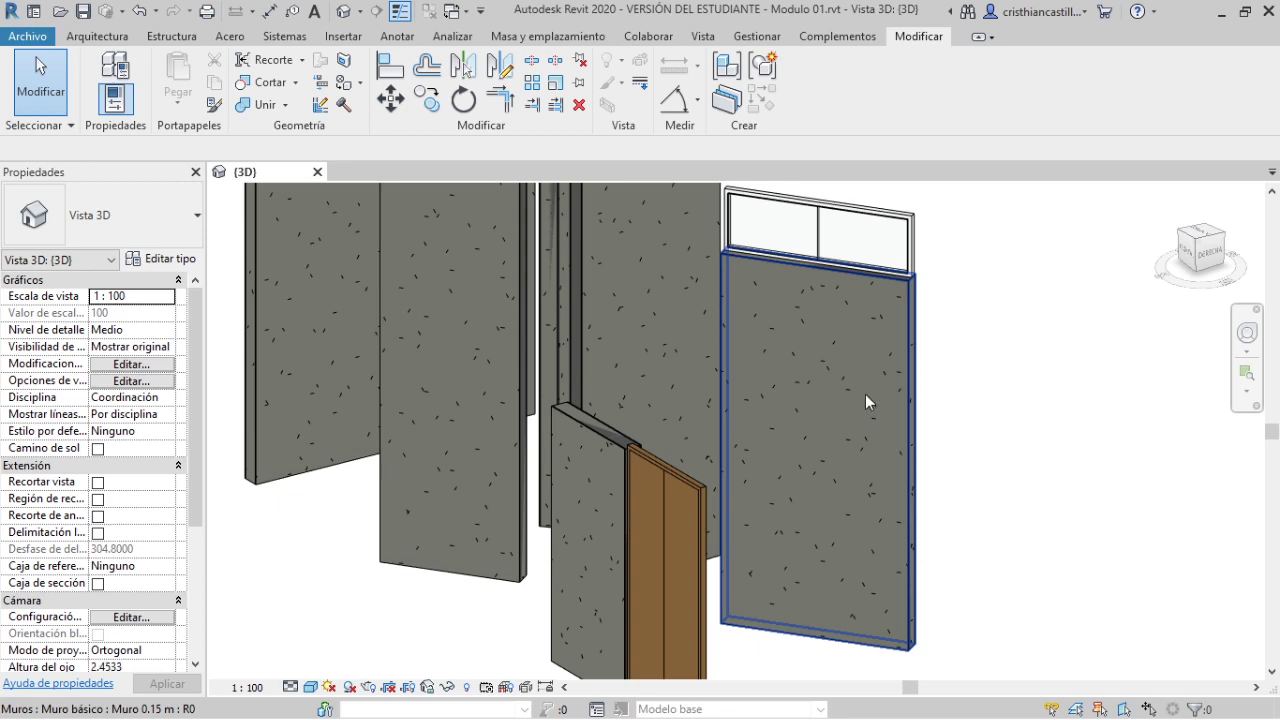
shift+middle_drag(865, 394, 858, 304)
- Inspect the window, its wall and the beam over the brick infill, undoing twice
click(852, 276)
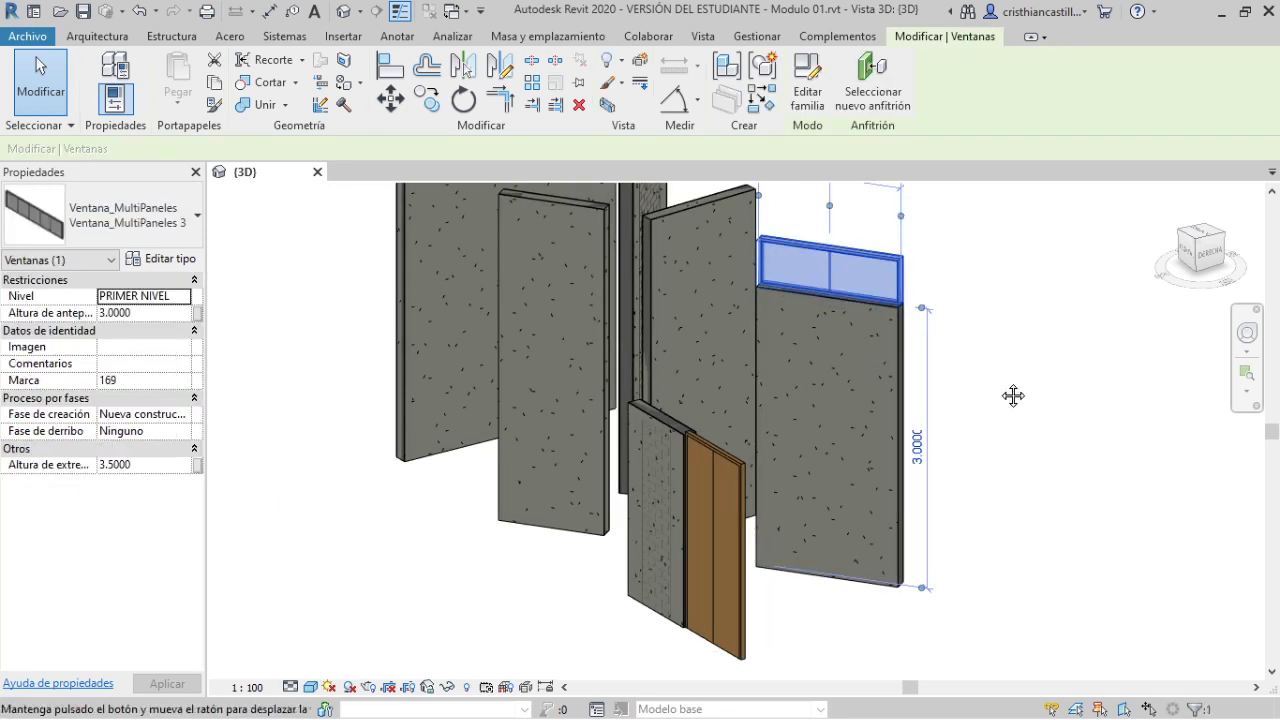
scroll(973, 410, up, 2)
scroll(973, 410, up, 2)
key(Escape)
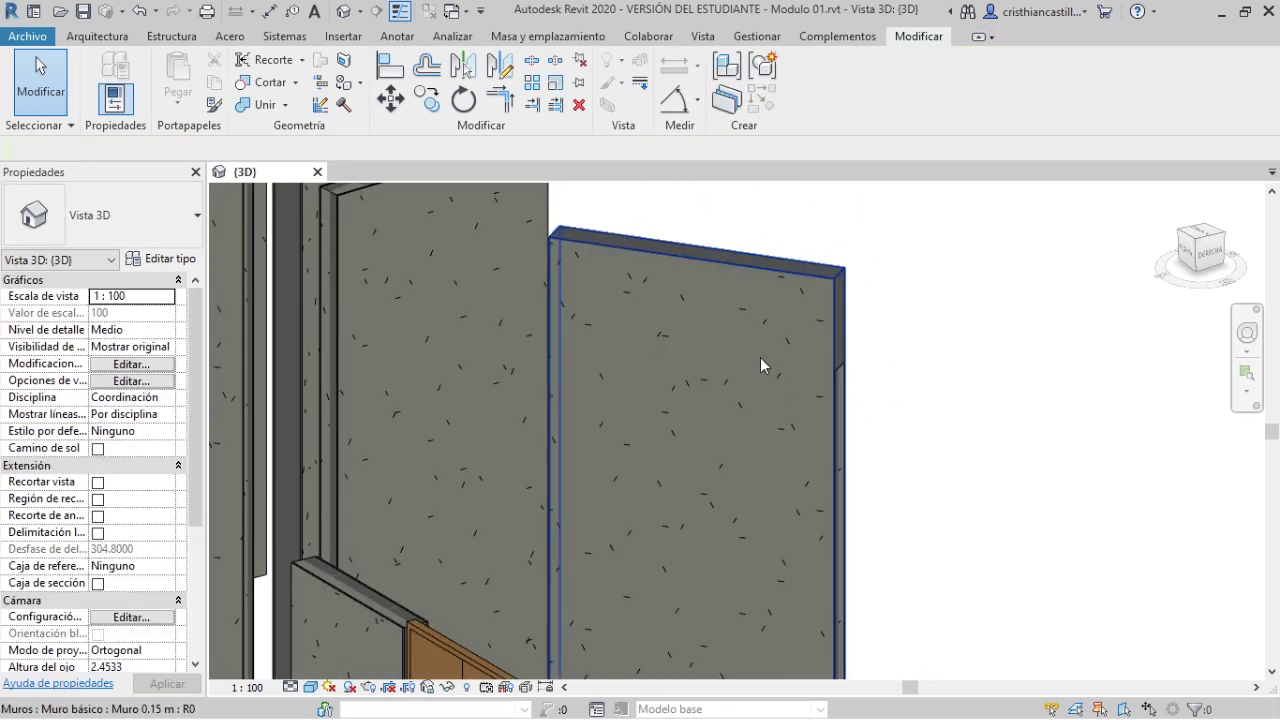
click(755, 306)
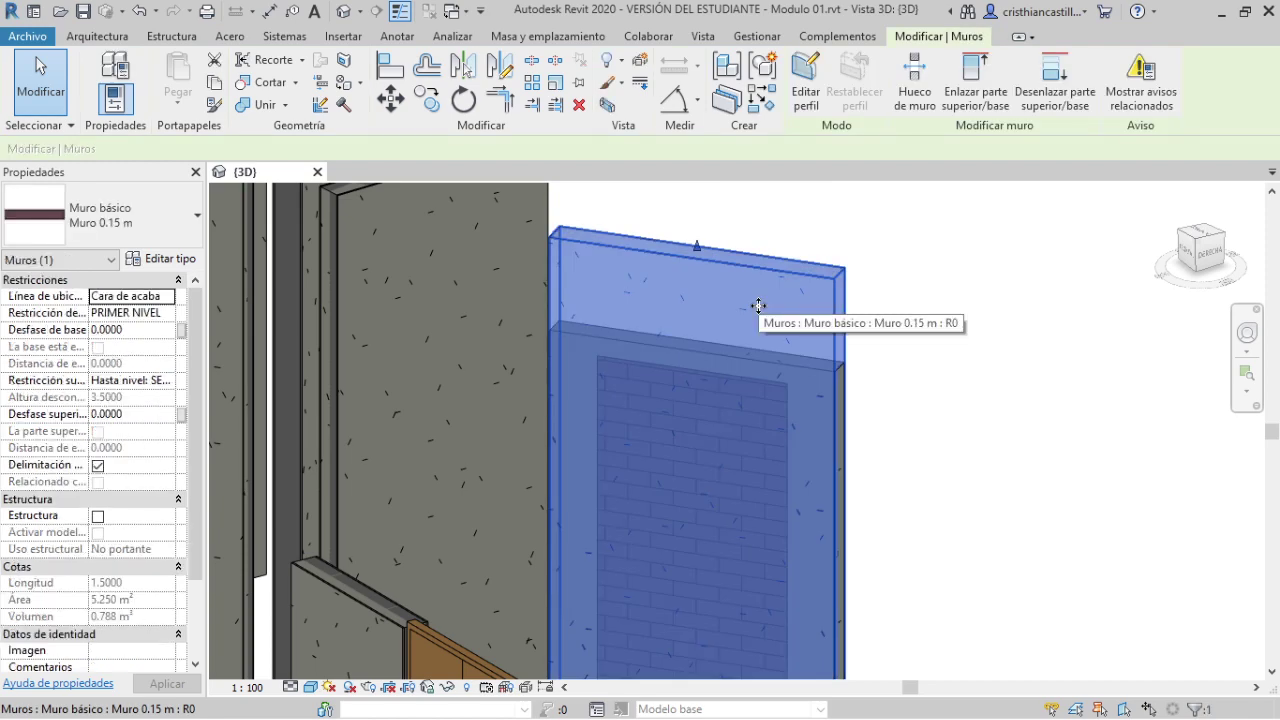
key(Escape)
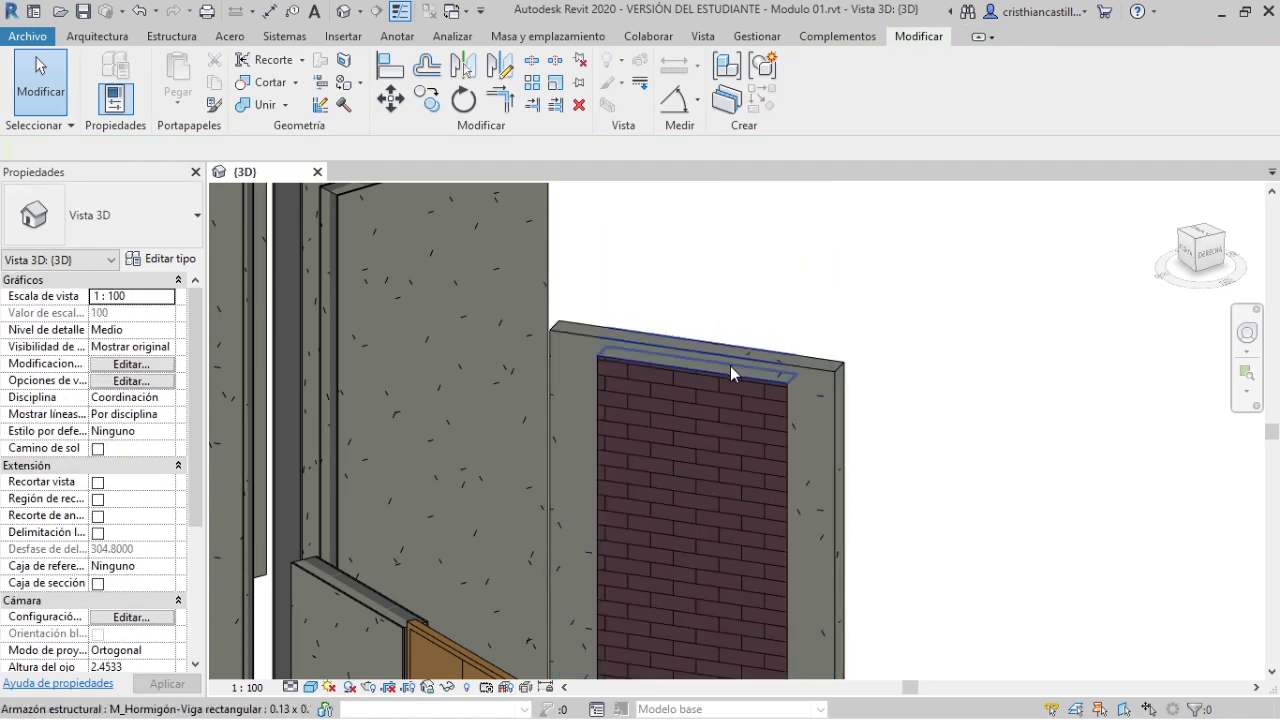
click(748, 373)
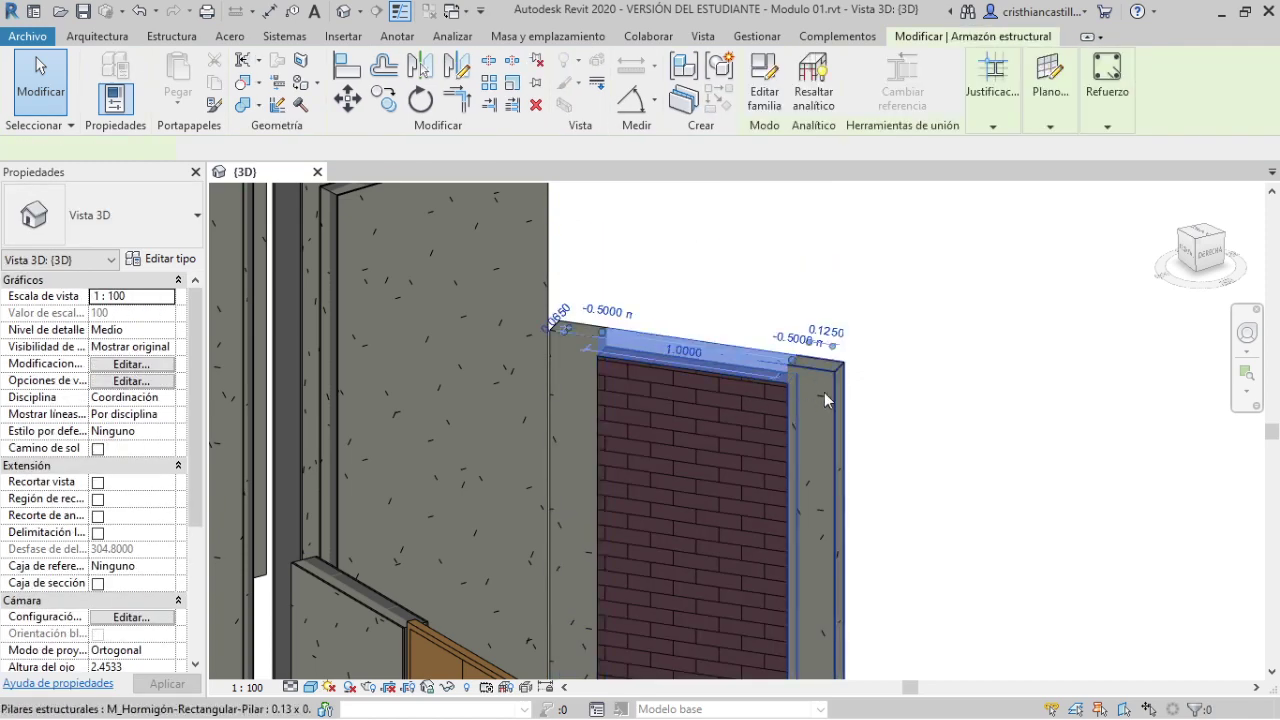
click(896, 395)
key(ctrl+z)
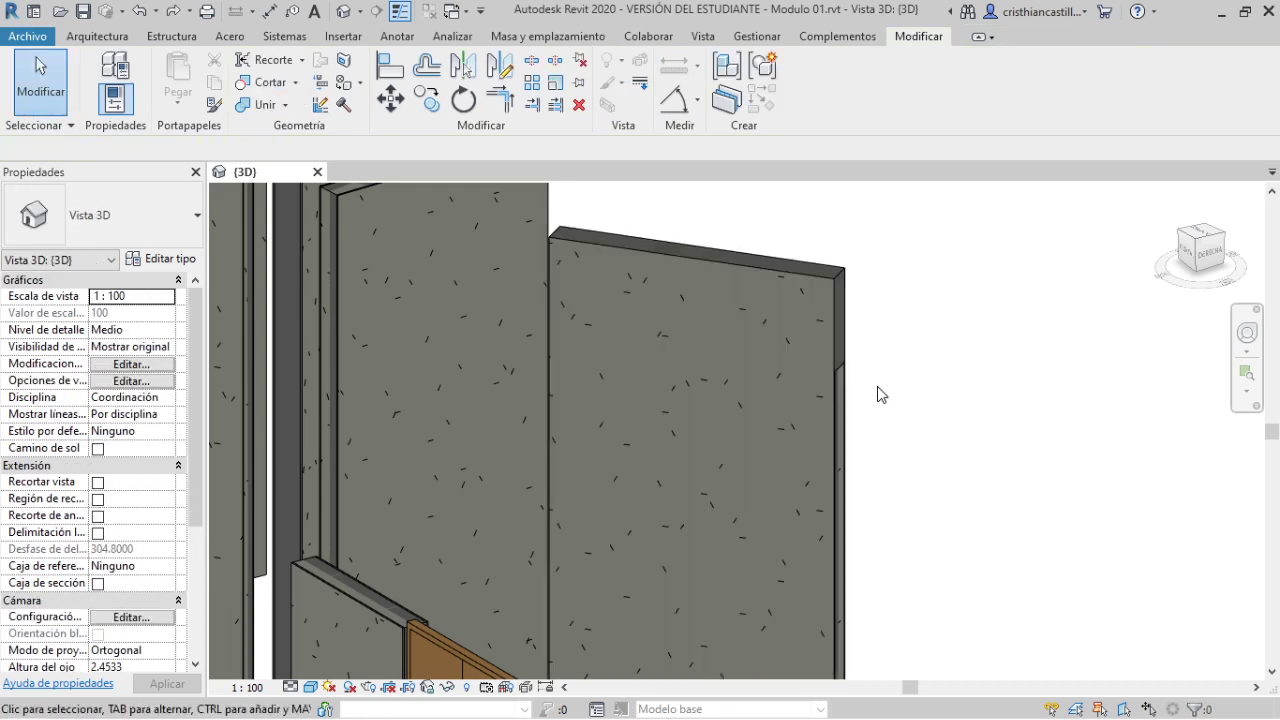
key(ctrl+z)
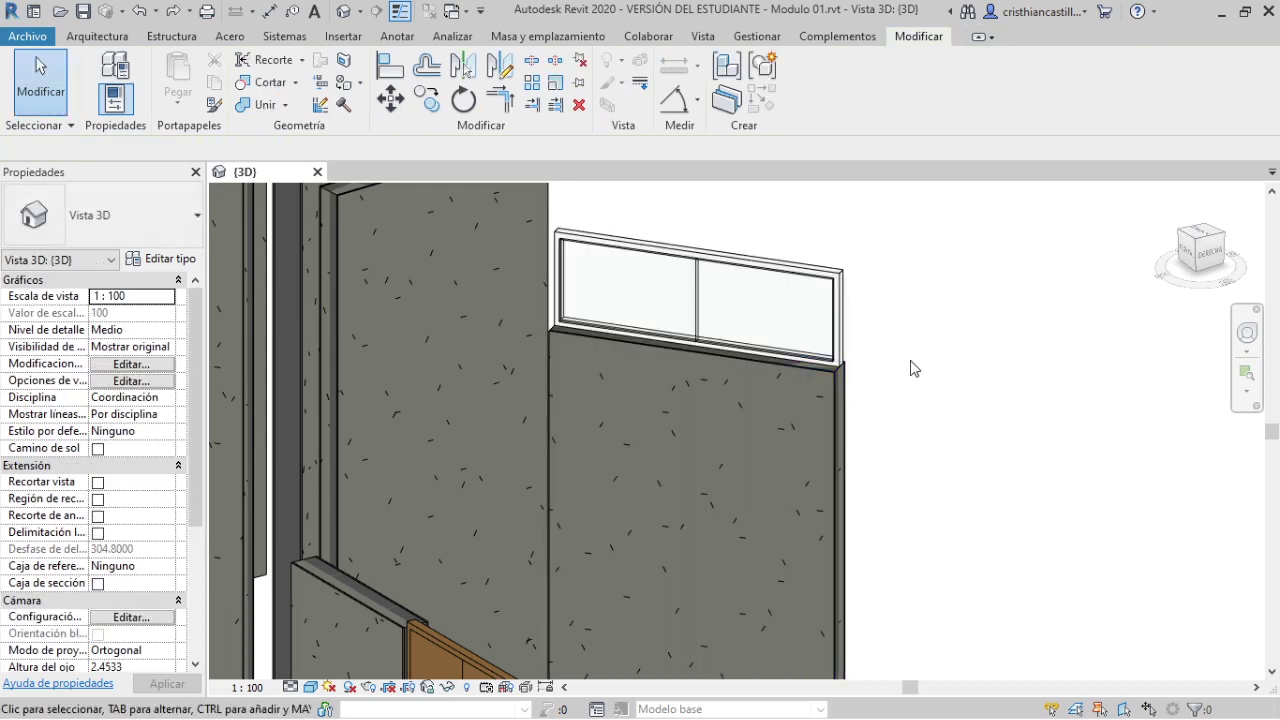
- Select the window and the wall below it to check them
scroll(926, 398, down, 2)
scroll(900, 405, down, 2)
click(873, 416)
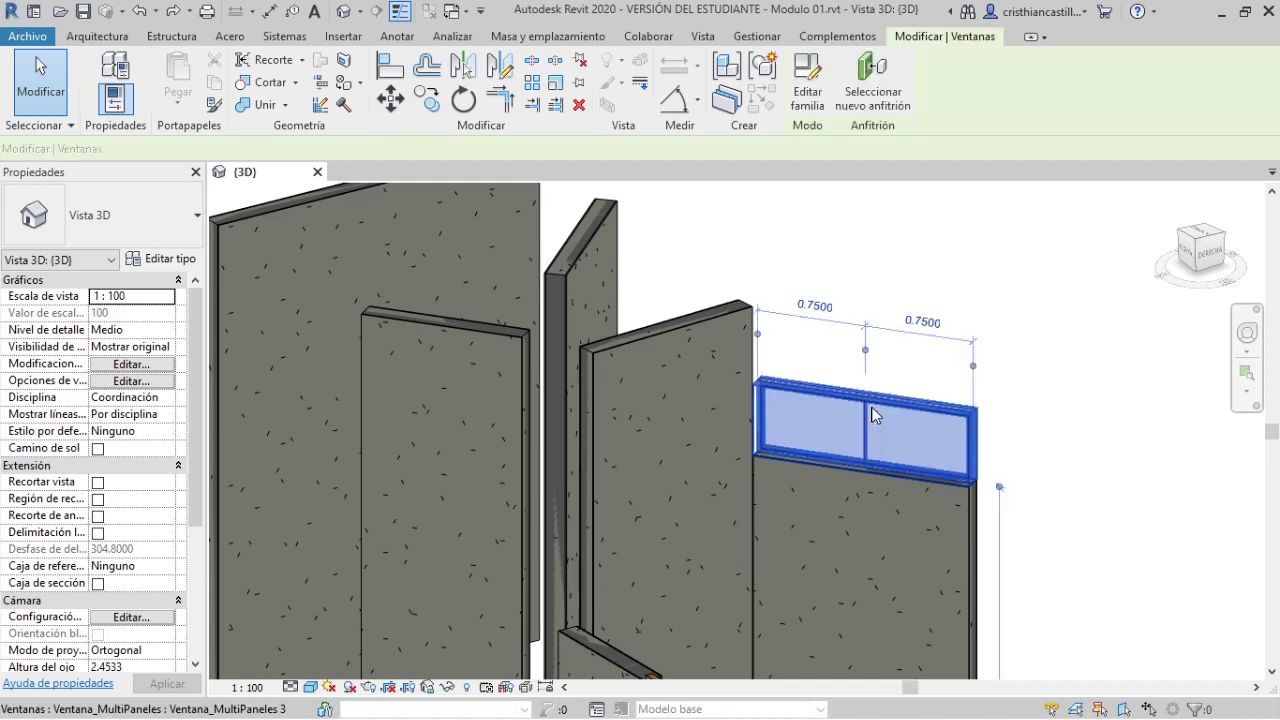
click(901, 539)
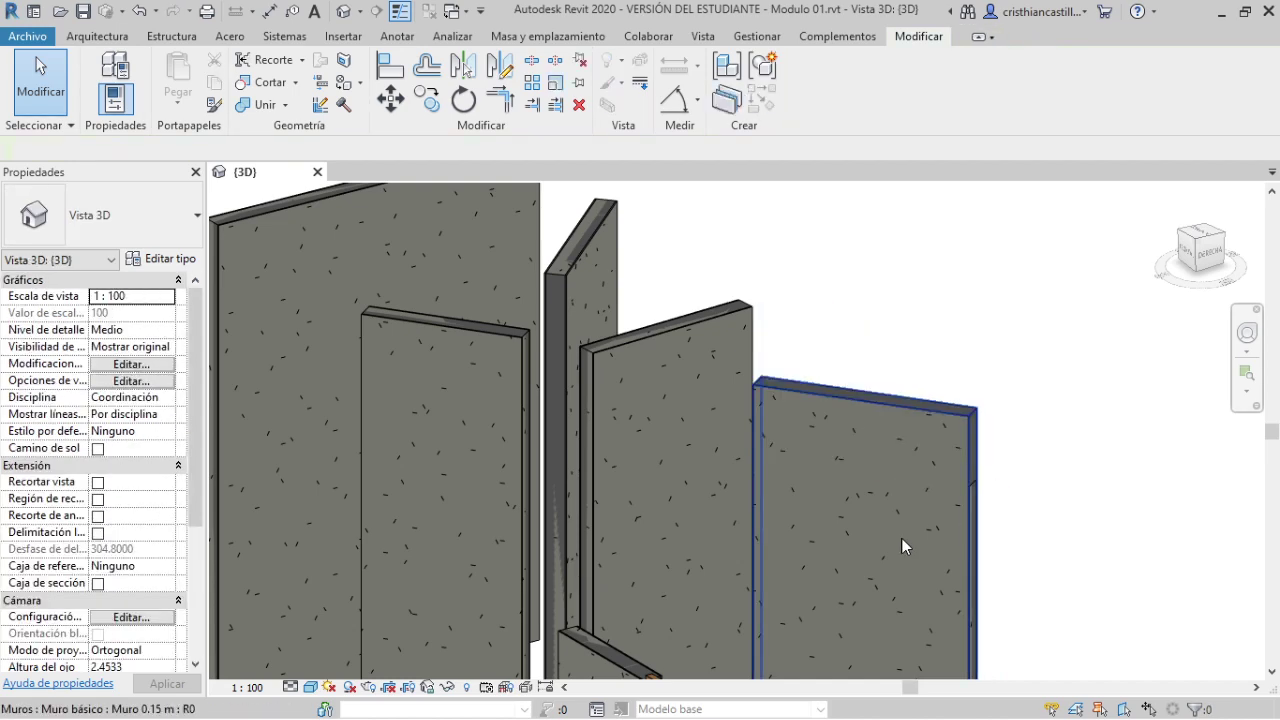
click(1037, 515)
scroll(900, 480, up, 1)
scroll(847, 457, up, 2)
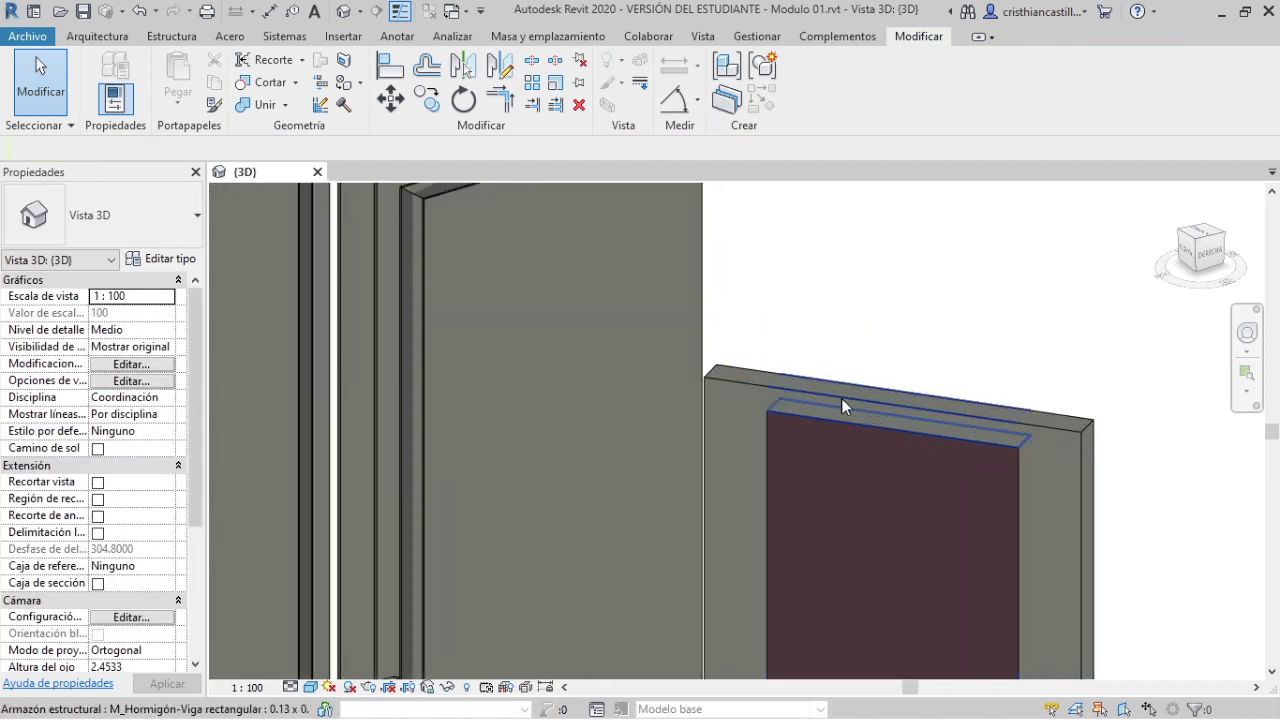
- Zoom to and select the double-leaf door for inspection
scroll(935, 385, down, 1)
scroll(946, 371, down, 2)
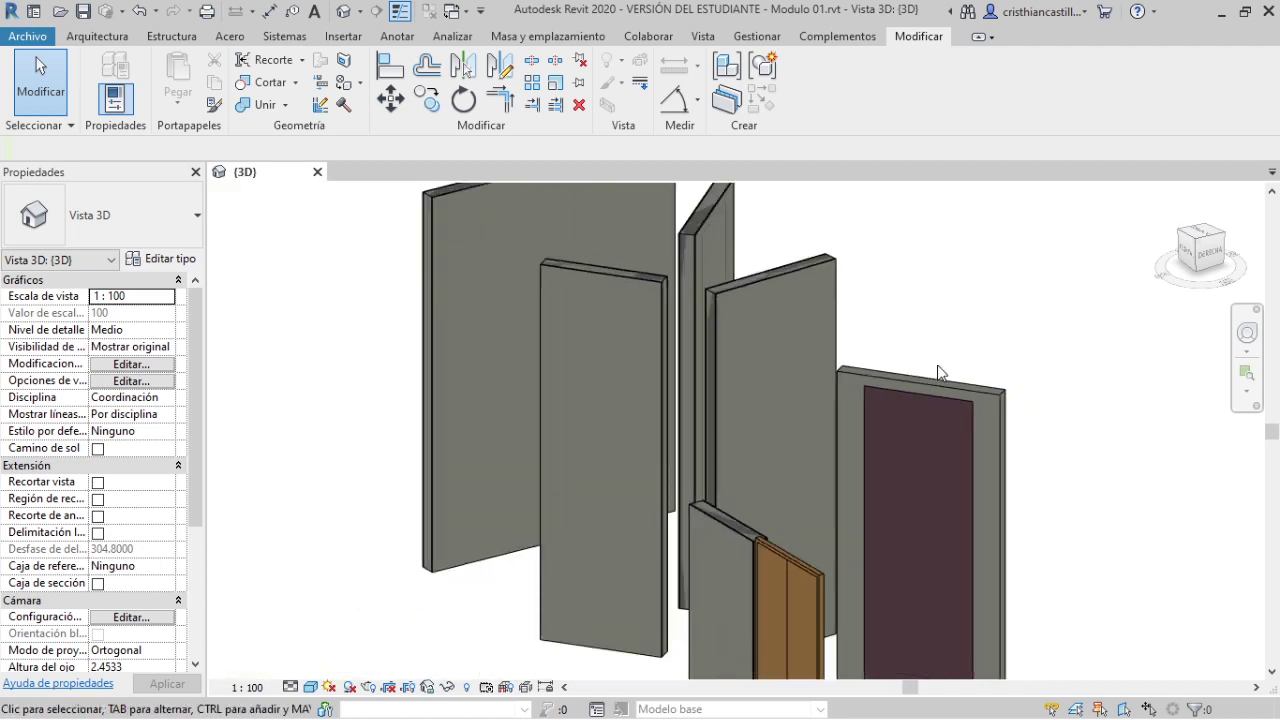
scroll(955, 440, down, 2)
scroll(827, 545, up, 2)
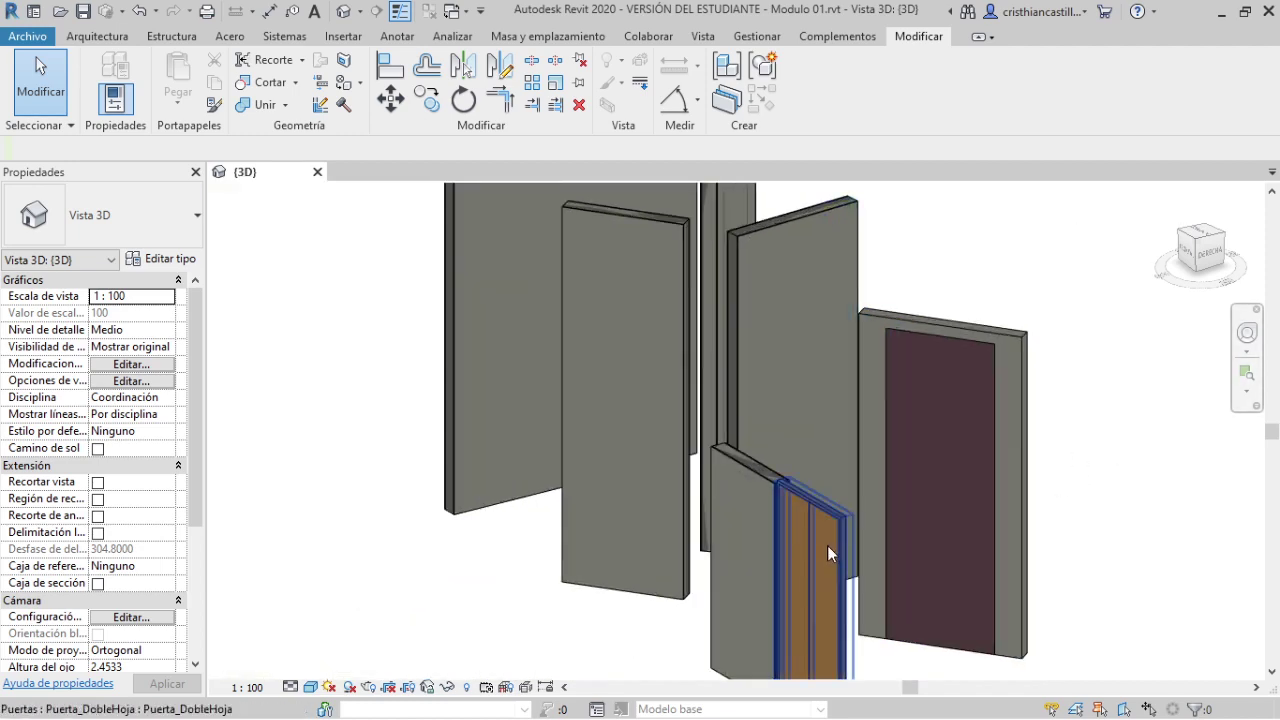
click(827, 545)
middle_drag(1050, 500, 1056, 360)
- Orbit around the converted walls, briefly selecting a concrete panel to inspect it
key(Escape)
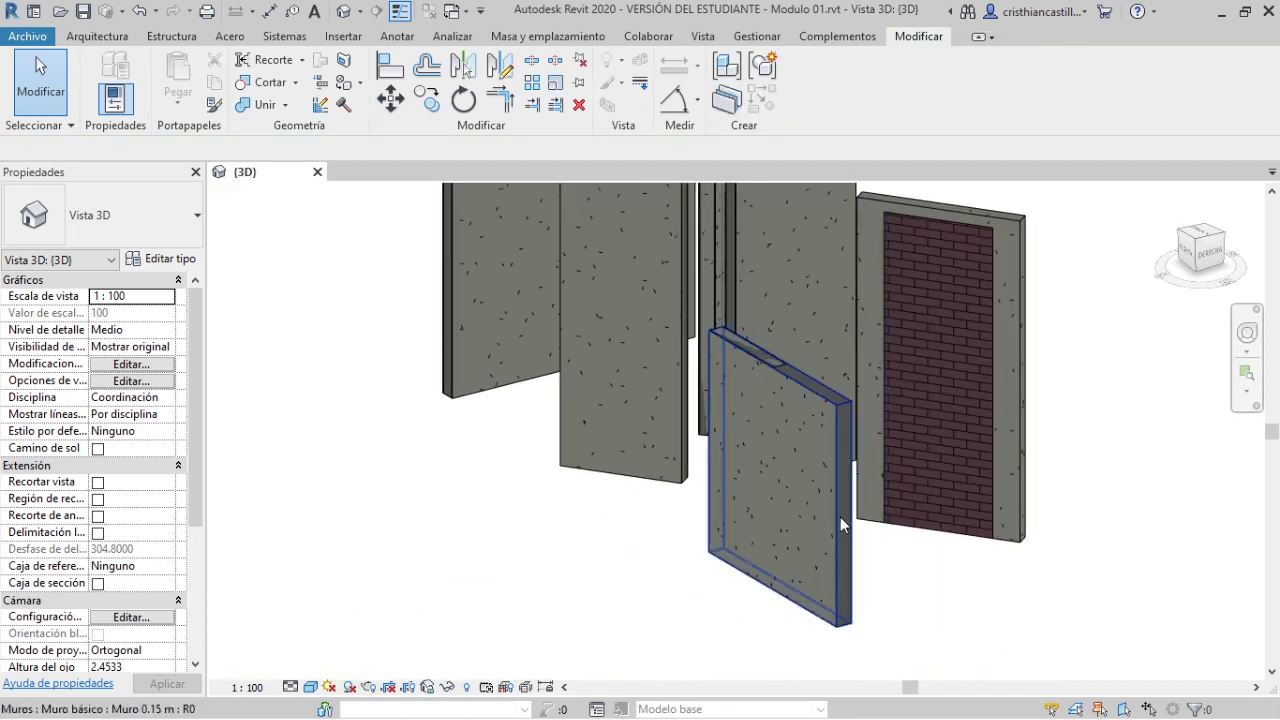
click(809, 510)
middle_drag(912, 483, 915, 510)
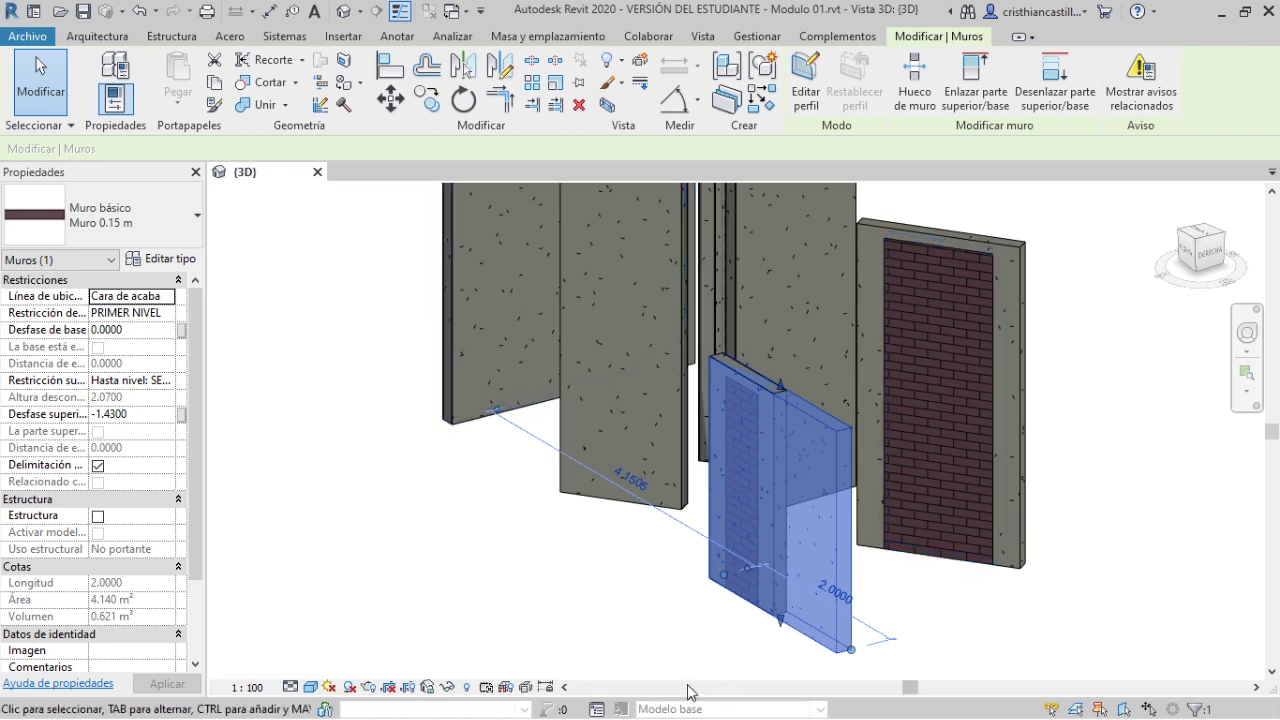
shift+middle_drag(683, 560, 777, 557)
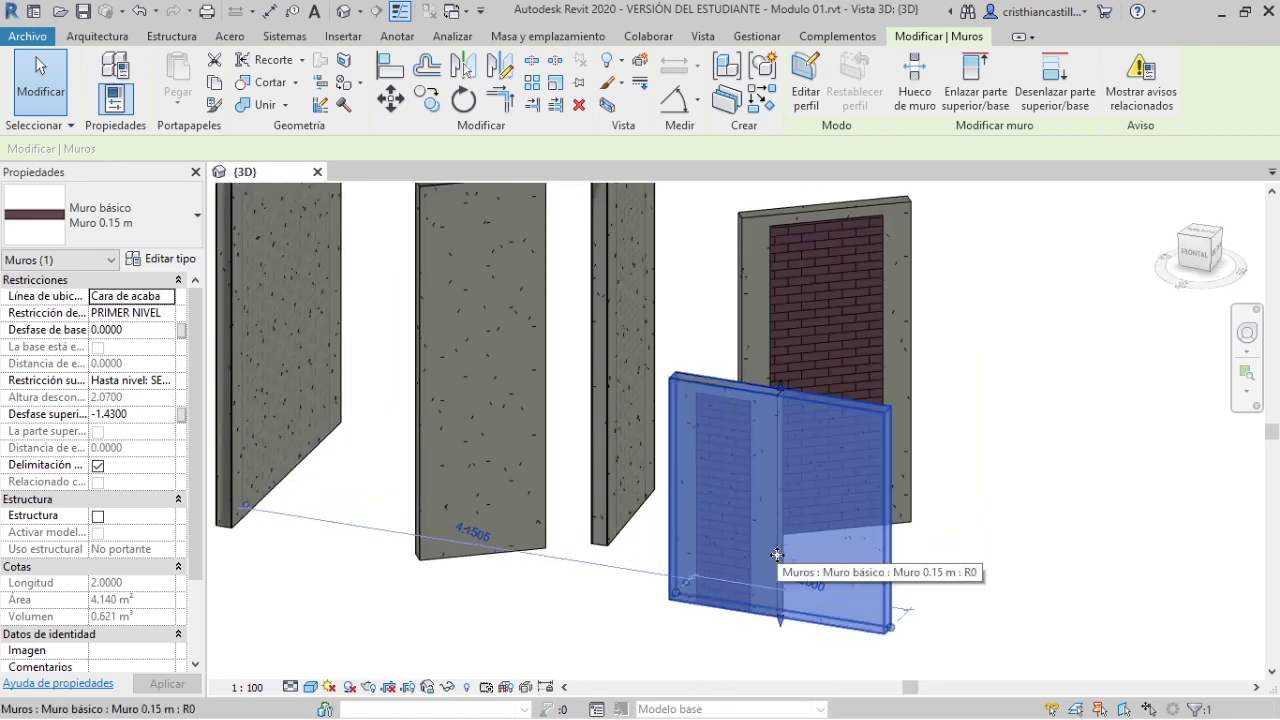
scroll(777, 557, up, 2)
key(Escape)
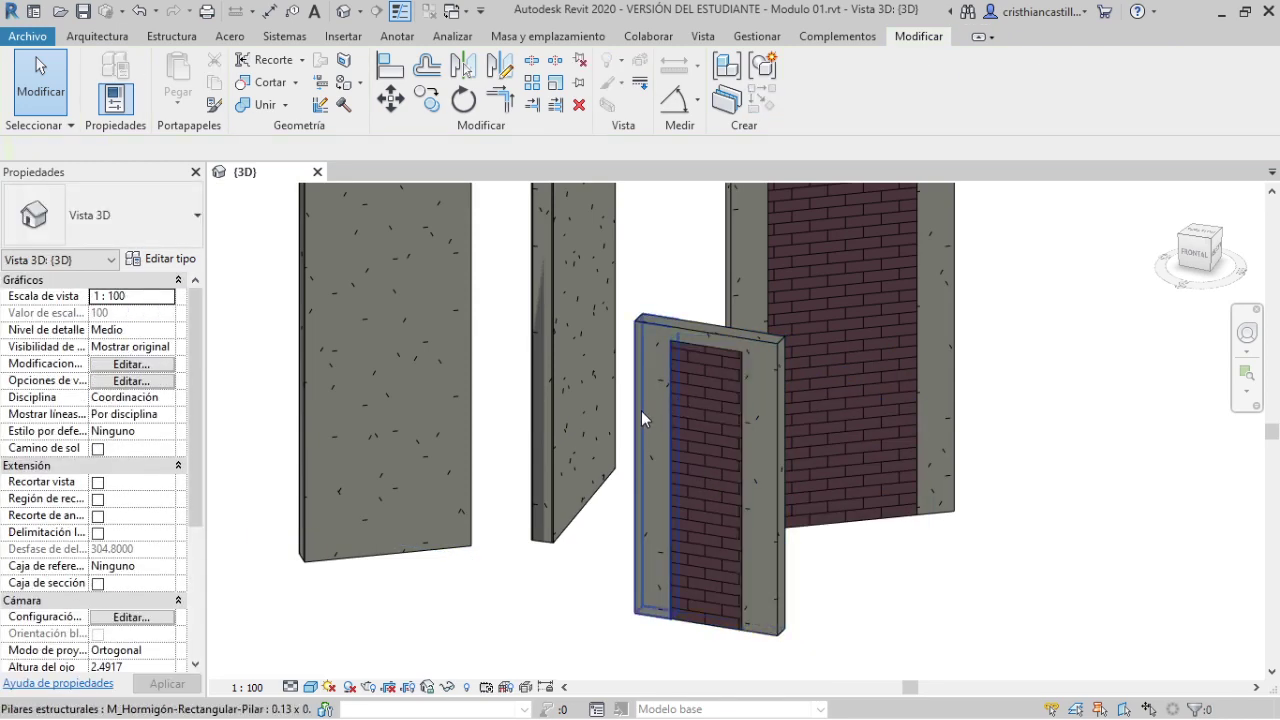
- Select the thin original wall and all its instances with SA
mouse_move(641, 410)
shift+middle_down()
mouse_move(826, 331)
mouse_move(826, 461)
shift+middle_up()
click(760, 422)
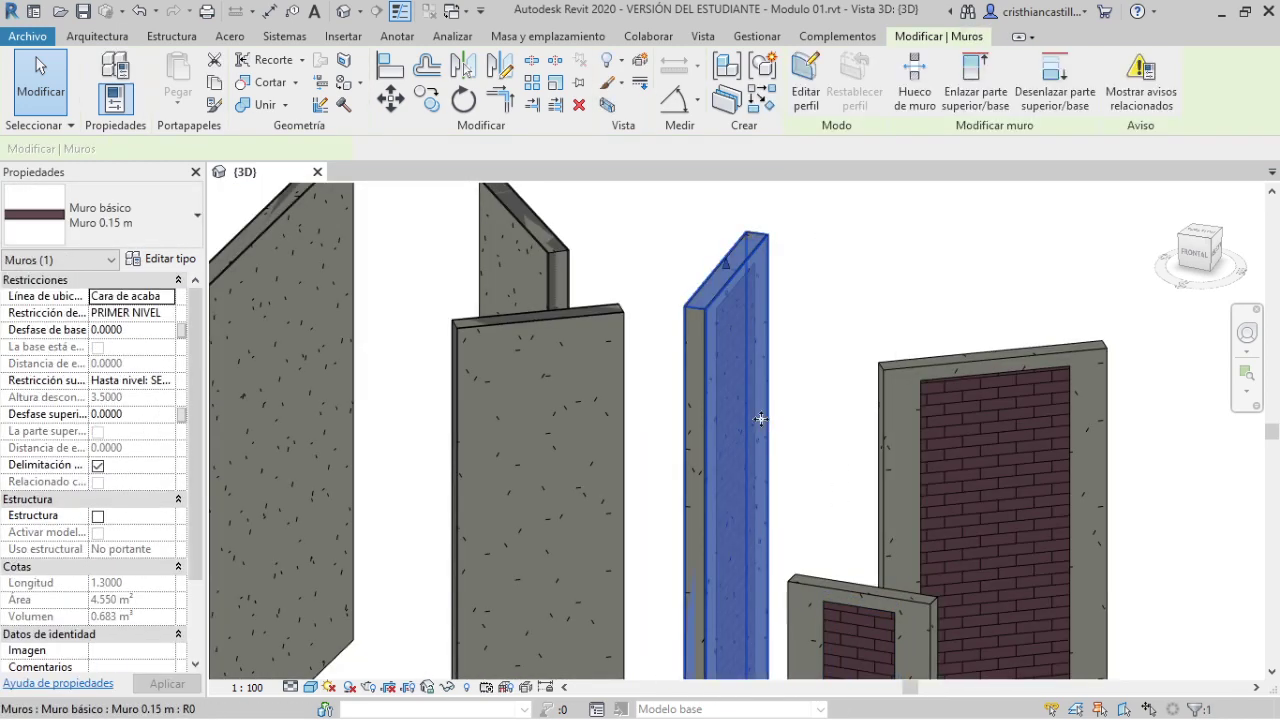
key(s)
key(a)
scroll(806, 361, down, 1)
- Remove the selected walls, then select all leftover Muro 0.15 m walls with SA and remove them
key(Escape)
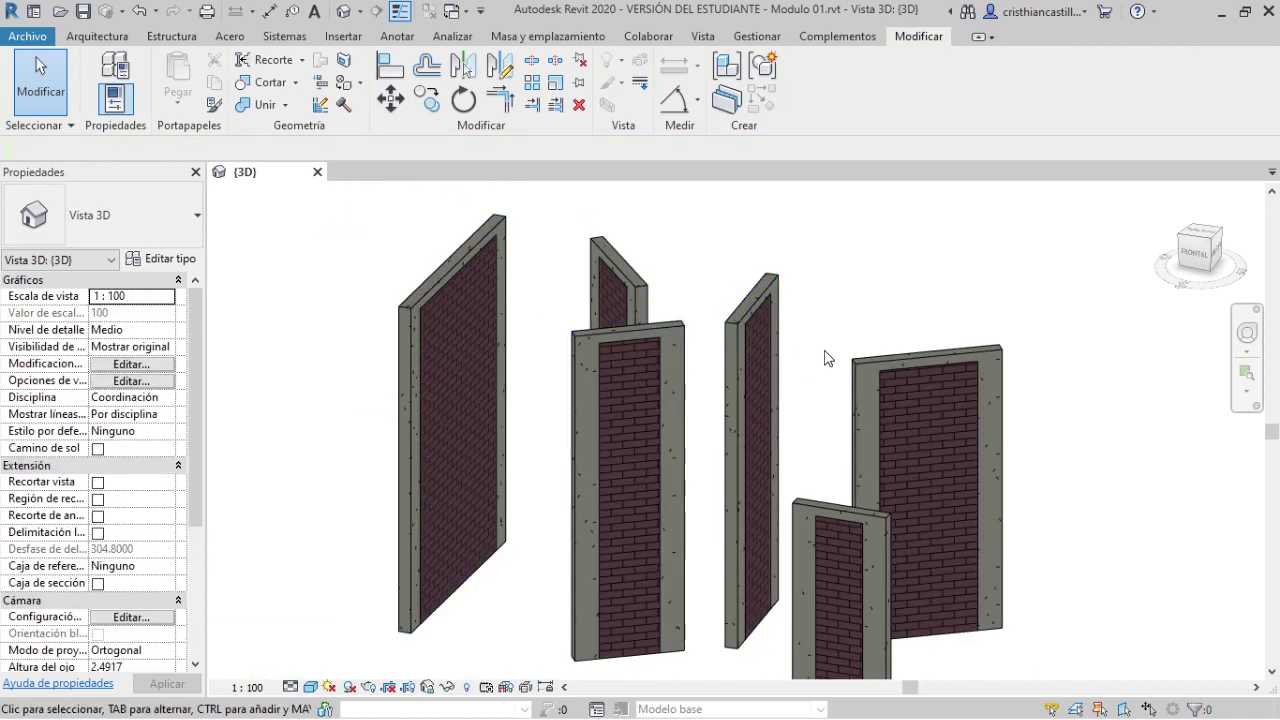
mouse_move(826, 358)
shift+middle_down()
mouse_move(628, 368)
mouse_move(829, 386)
shift+middle_up()
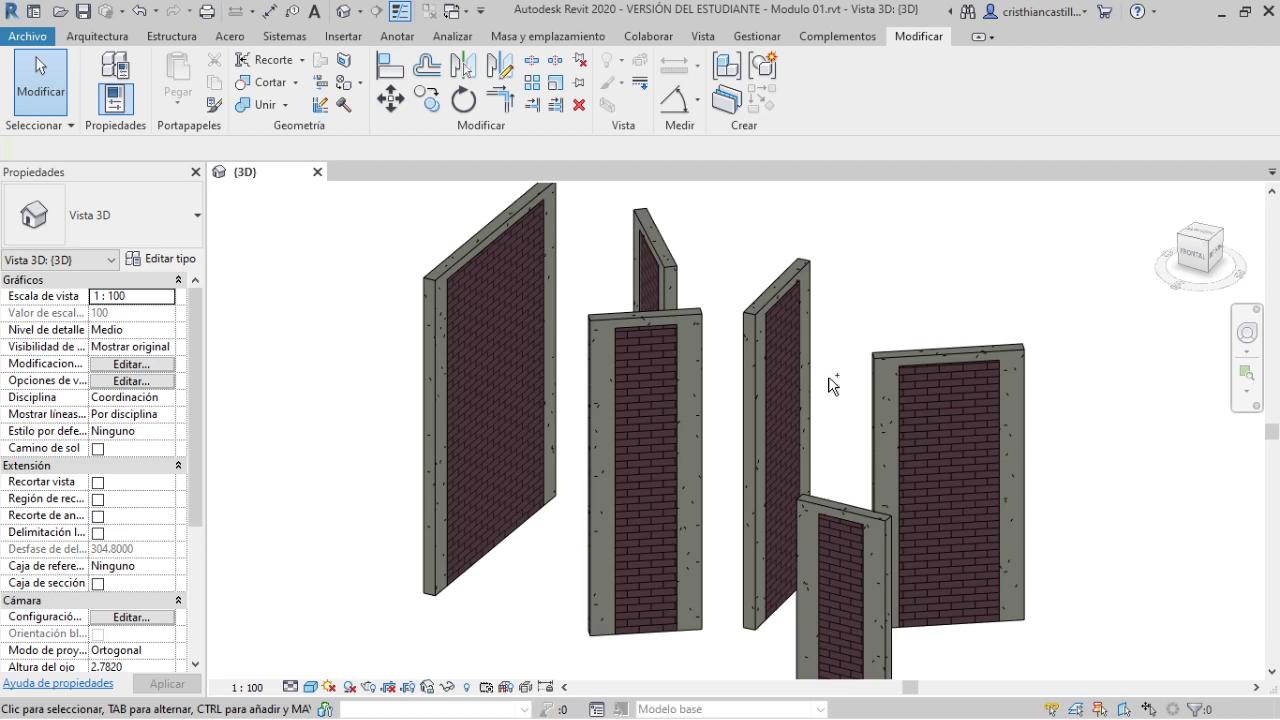
click(498, 292)
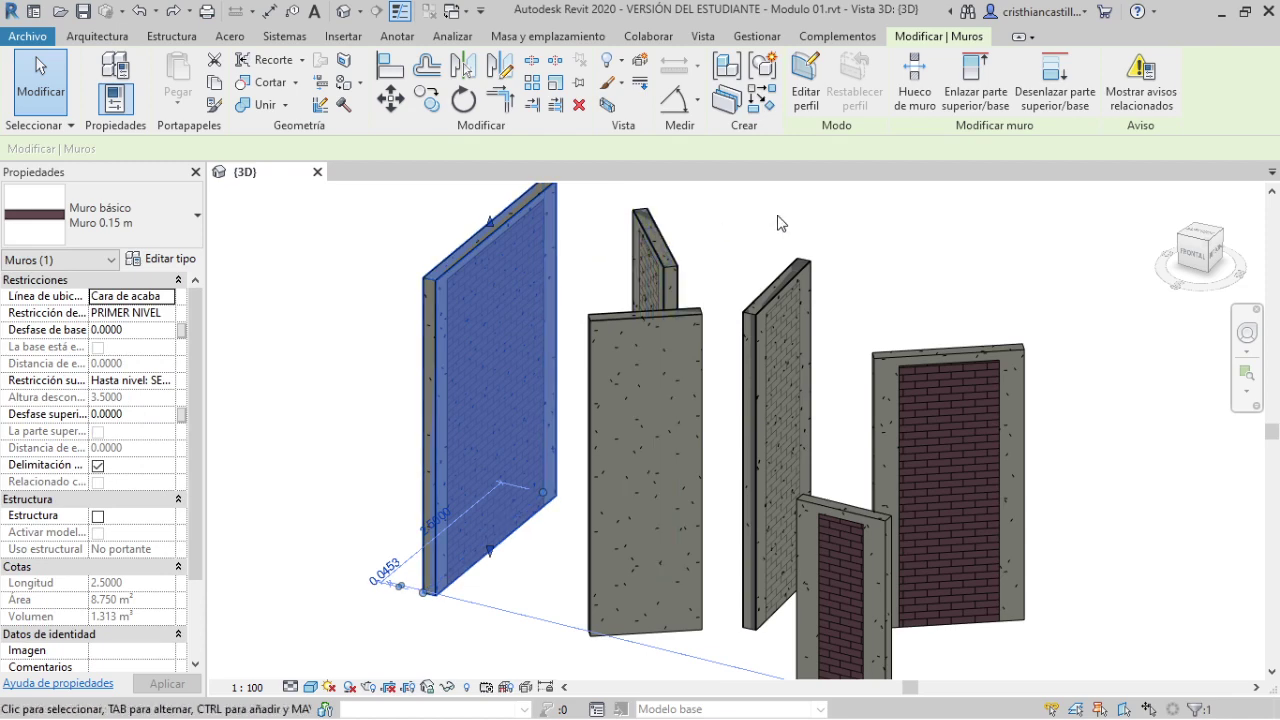
key(s)
key(a)
key(Escape)
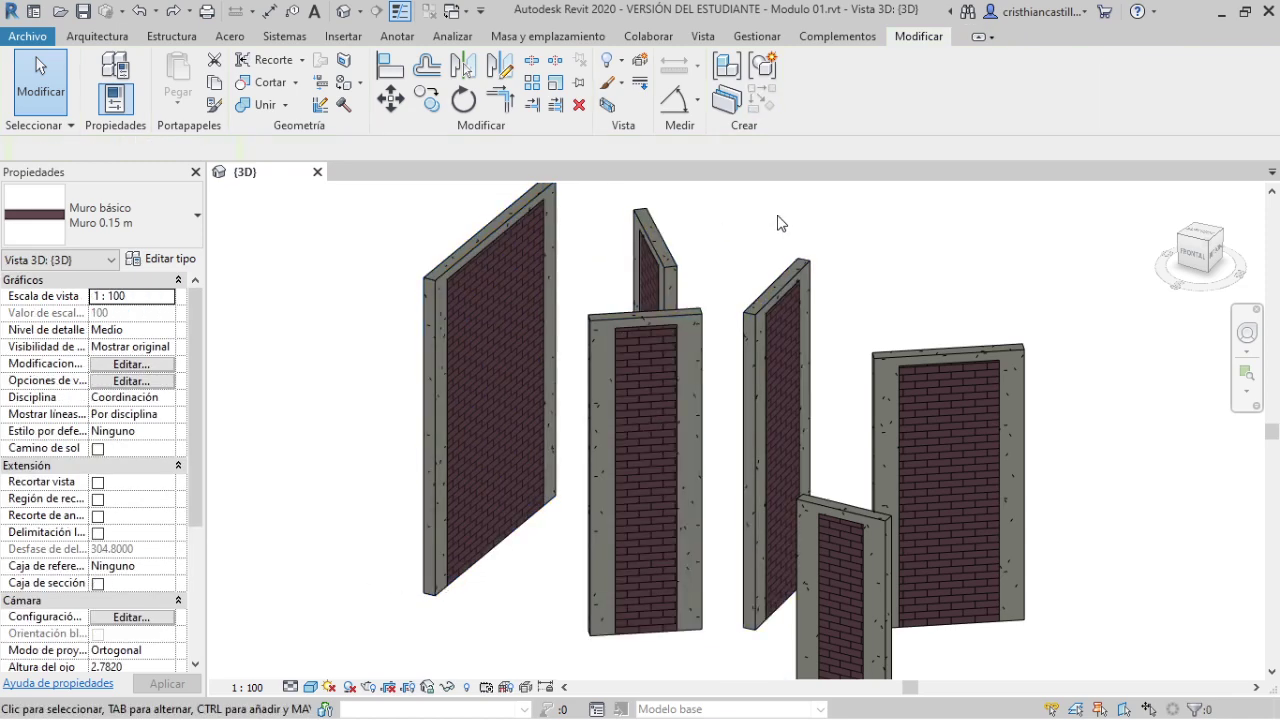
- Check the walls from a top-down ViewCube view, then return to an oblique 3D view
scroll(469, 301, up, 1)
scroll(552, 333, up, 1)
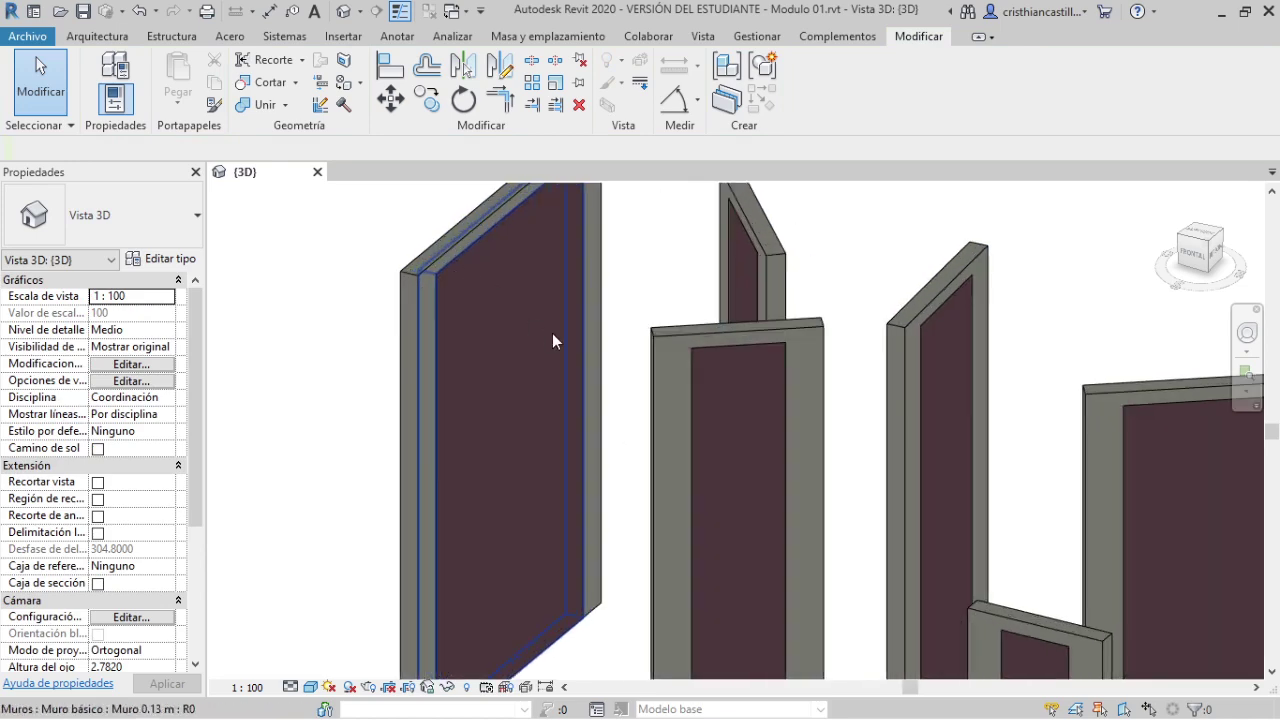
scroll(634, 368, up, 1)
scroll(634, 368, down, 3)
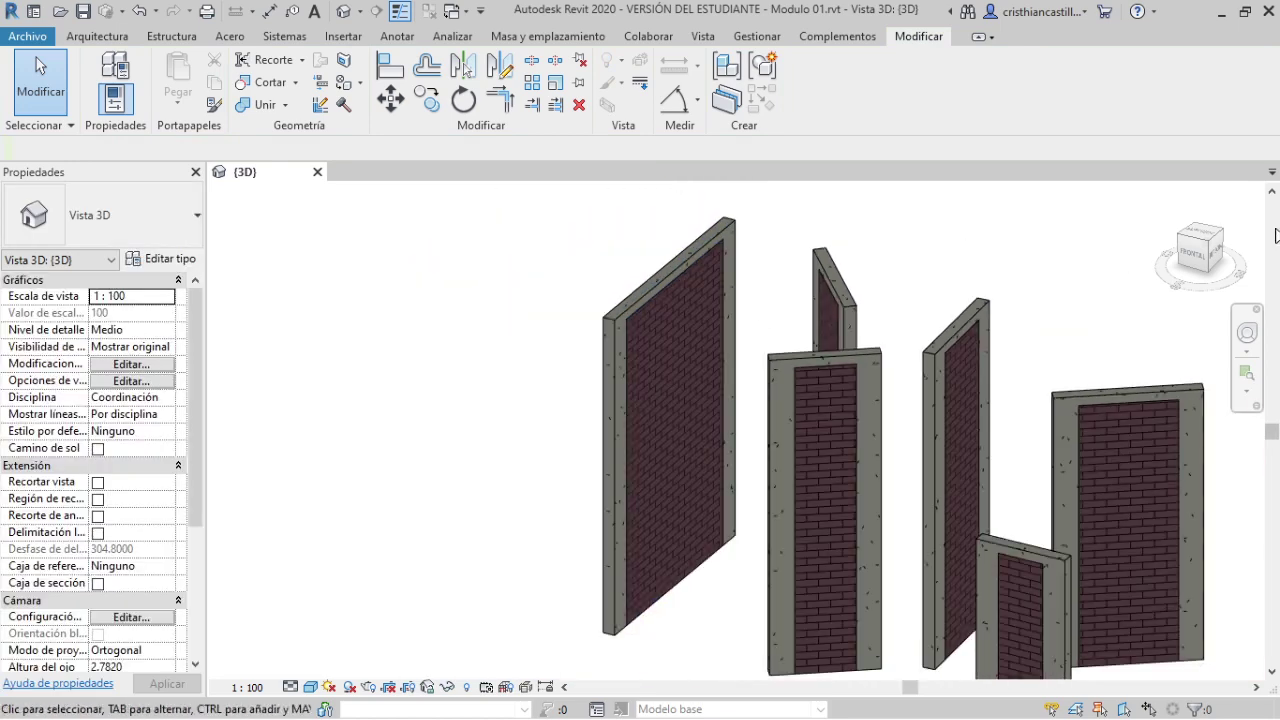
click(1202, 247)
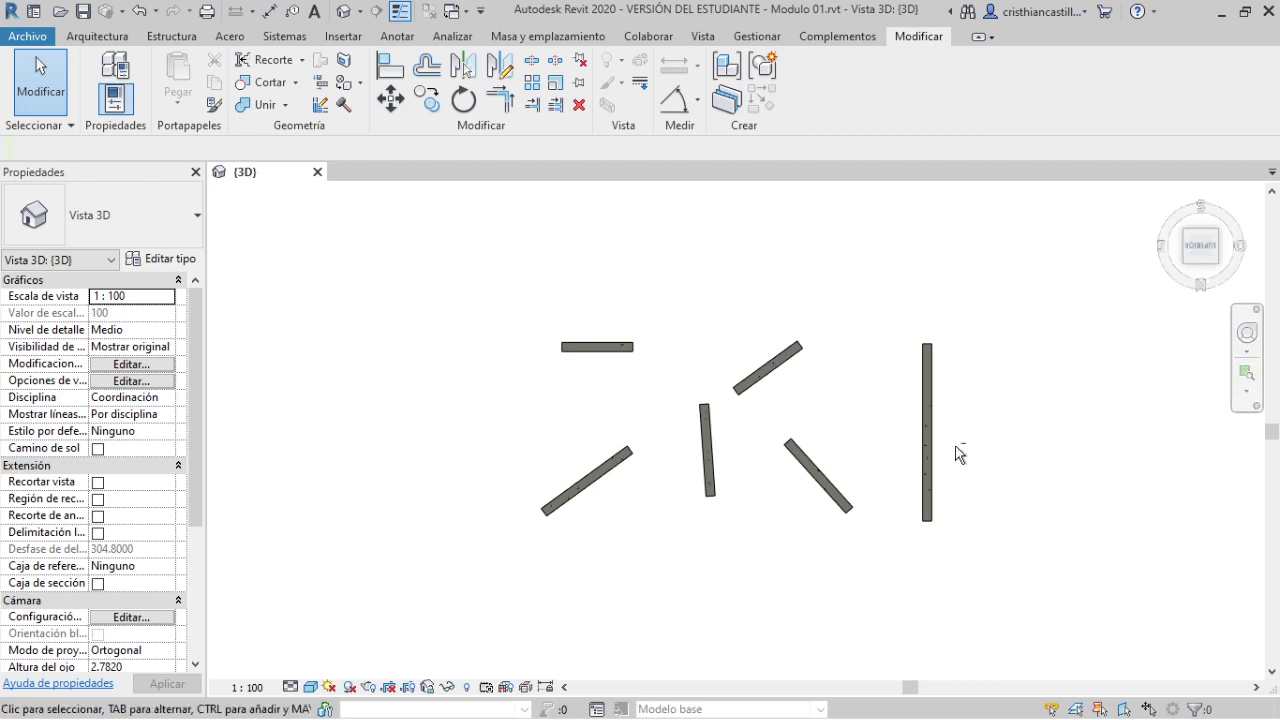
click(1200, 293)
- Orbit and zoom to inspect the 0.13 x 0.10 m concrete beams and columns framing each brick panel
drag(1200, 293, 1074, 357)
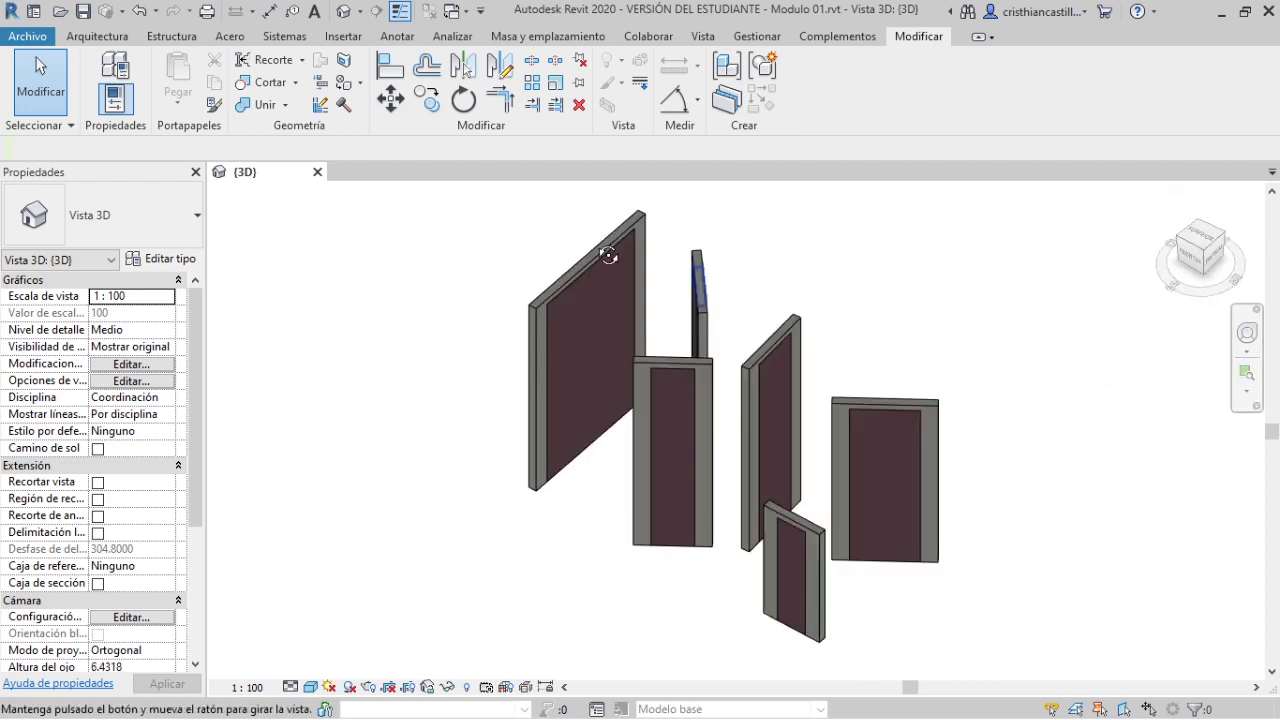
mouse_move(609, 251)
shift+middle_down()
mouse_move(559, 284)
mouse_move(540, 429)
shift+middle_up()
scroll(511, 306, up, 3)
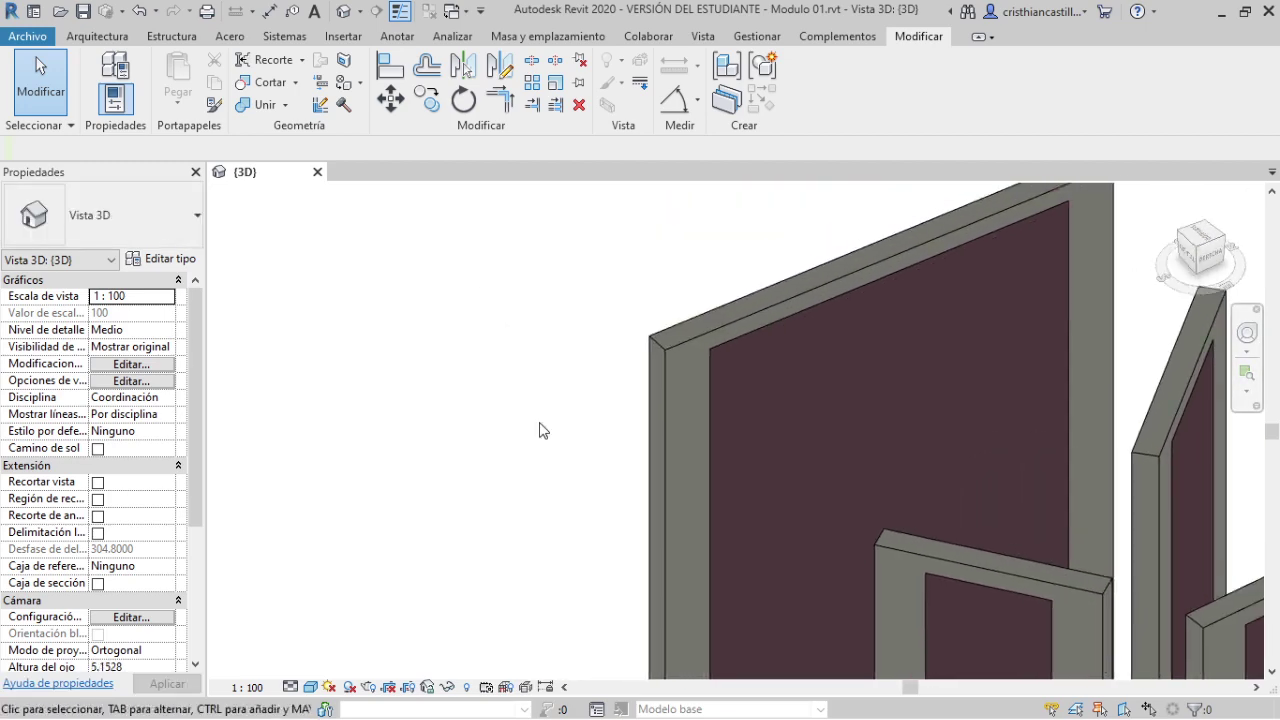
scroll(711, 374, up, 2)
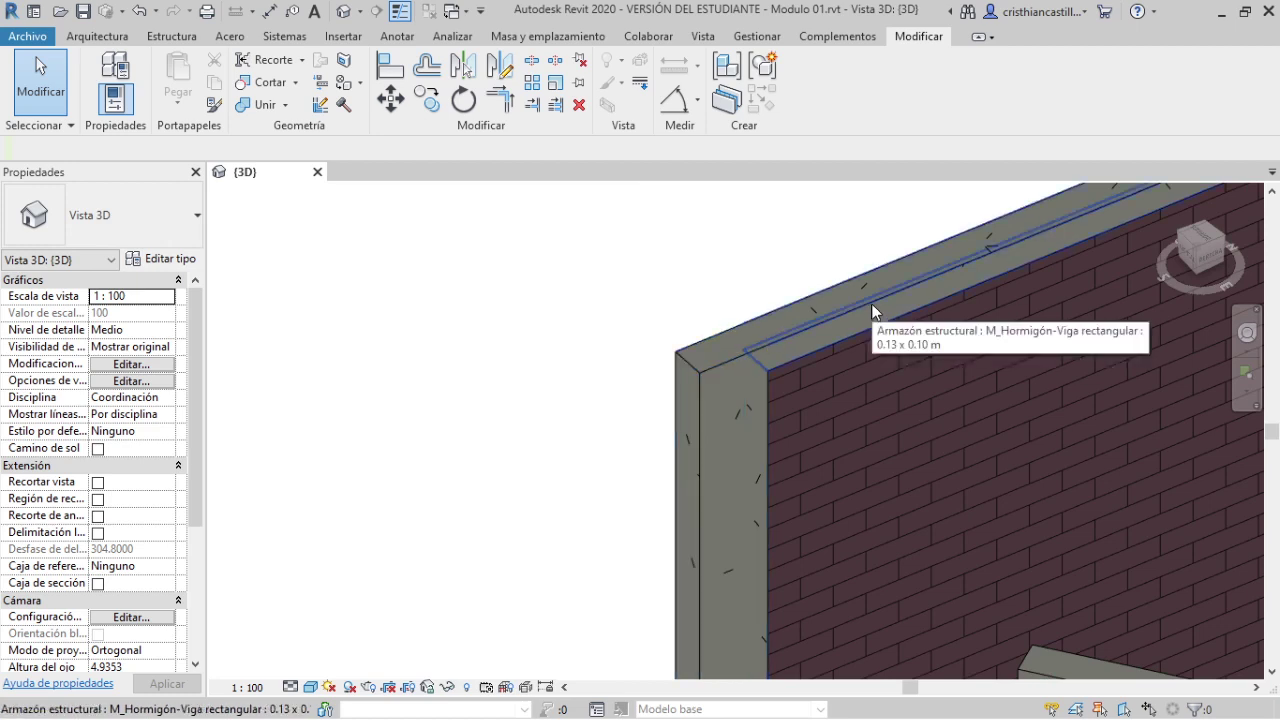
scroll(610, 322, down, 2)
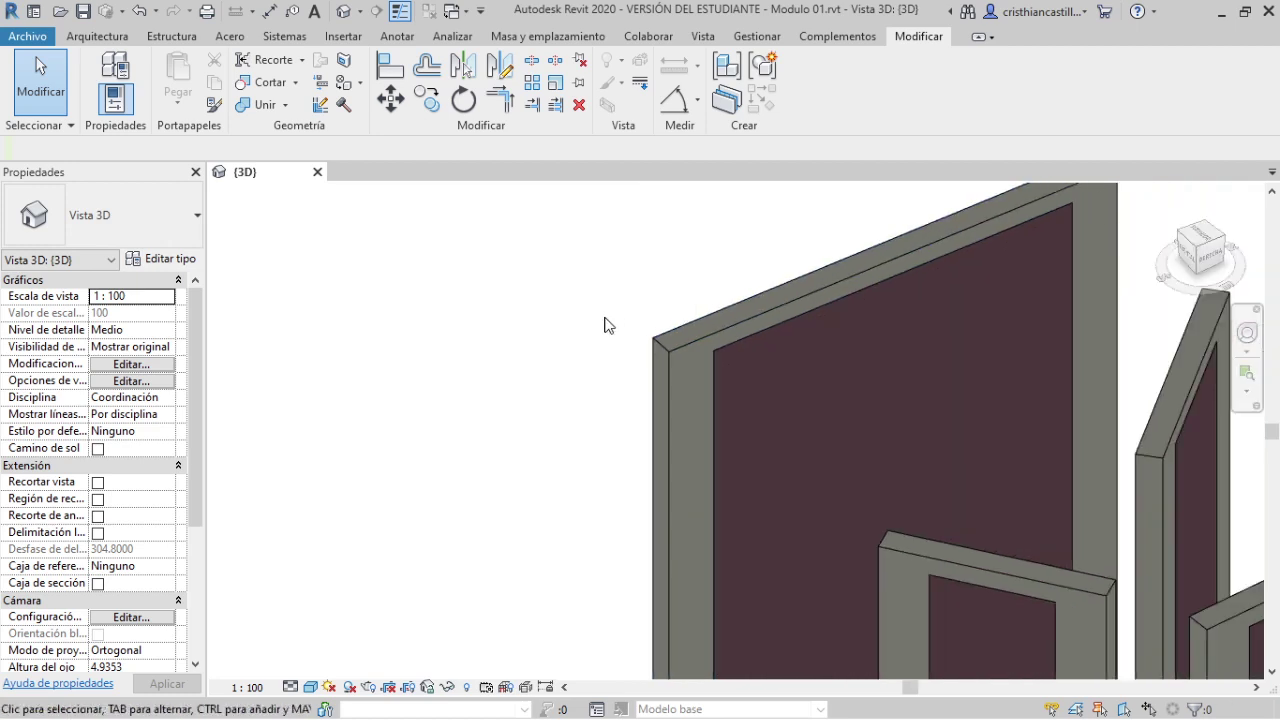
scroll(569, 389, down, 2)
scroll(589, 363, down, 1)
scroll(603, 370, down, 2)
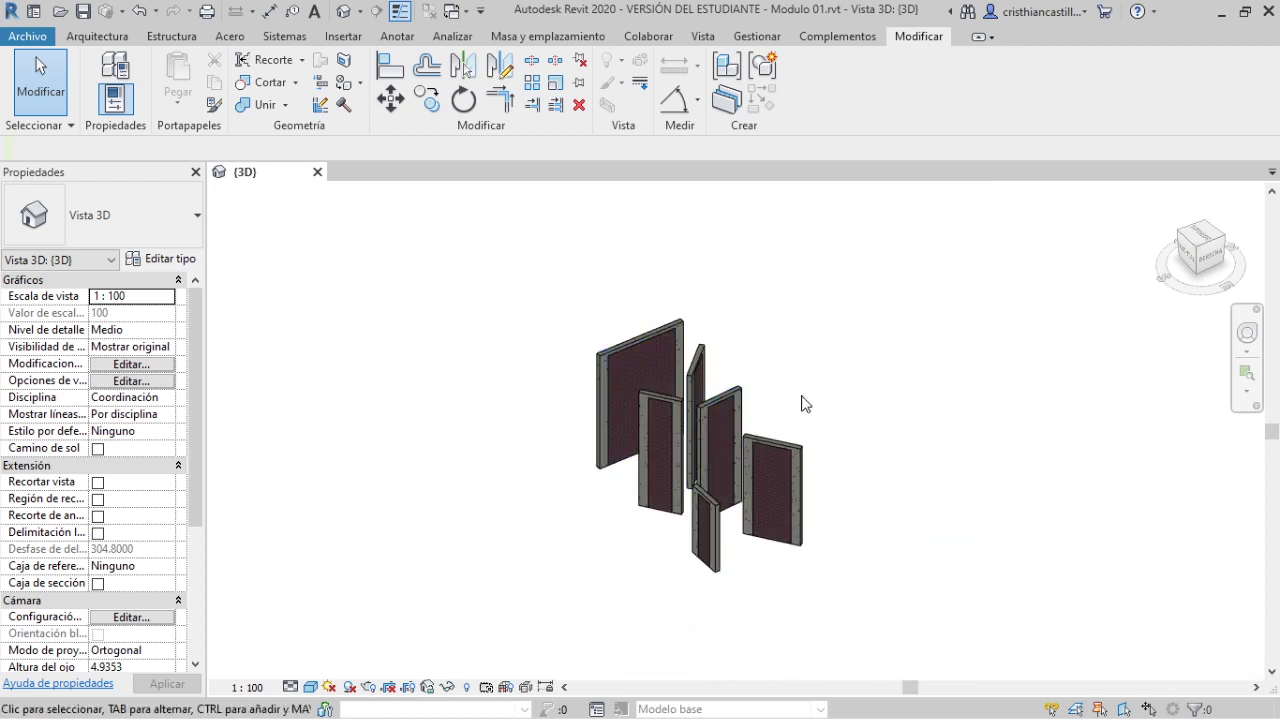
mouse_move(806, 403)
shift+middle_down()
mouse_move(914, 409)
mouse_move(977, 389)
mouse_move(930, 388)
shift+middle_up()
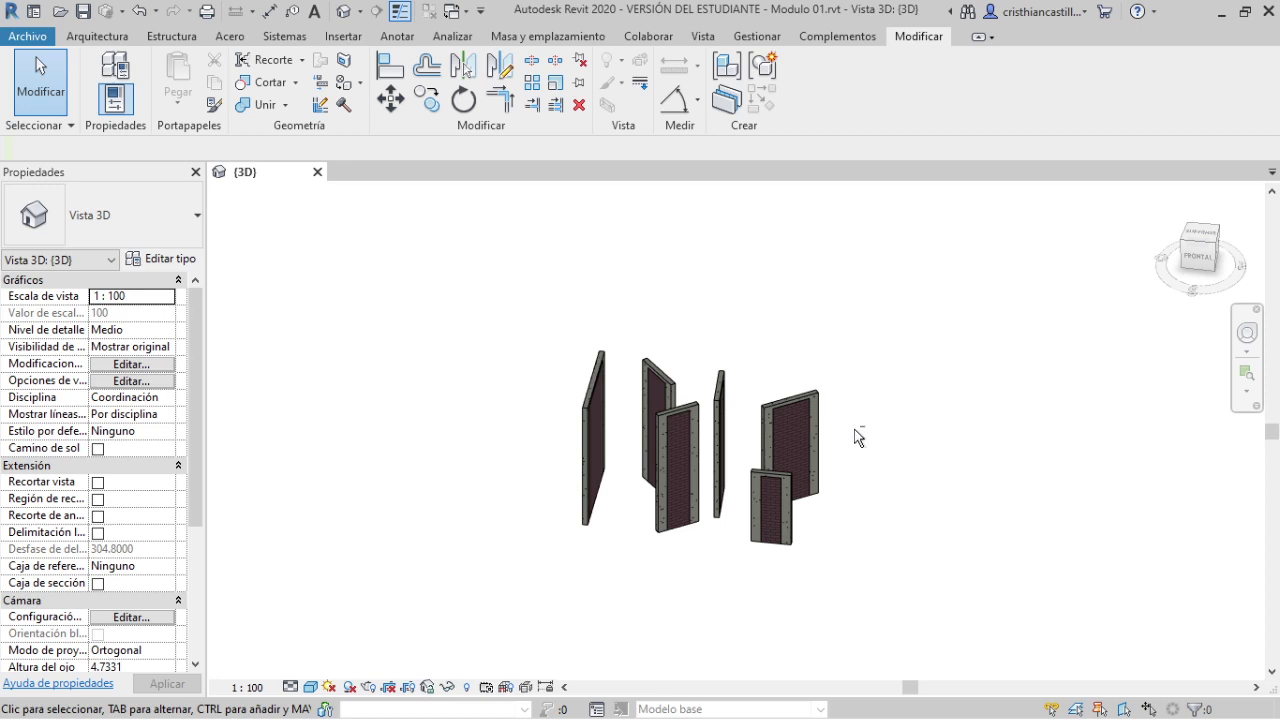
shift+middle_drag(854, 434, 811, 471)
mouse_move(732, 405)
shift+middle_down()
mouse_move(1000, 349)
mouse_move(777, 206)
mouse_move(503, 366)
mouse_move(738, 482)
mouse_move(989, 400)
mouse_move(1234, 263)
mouse_move(811, 457)
shift+middle_up()
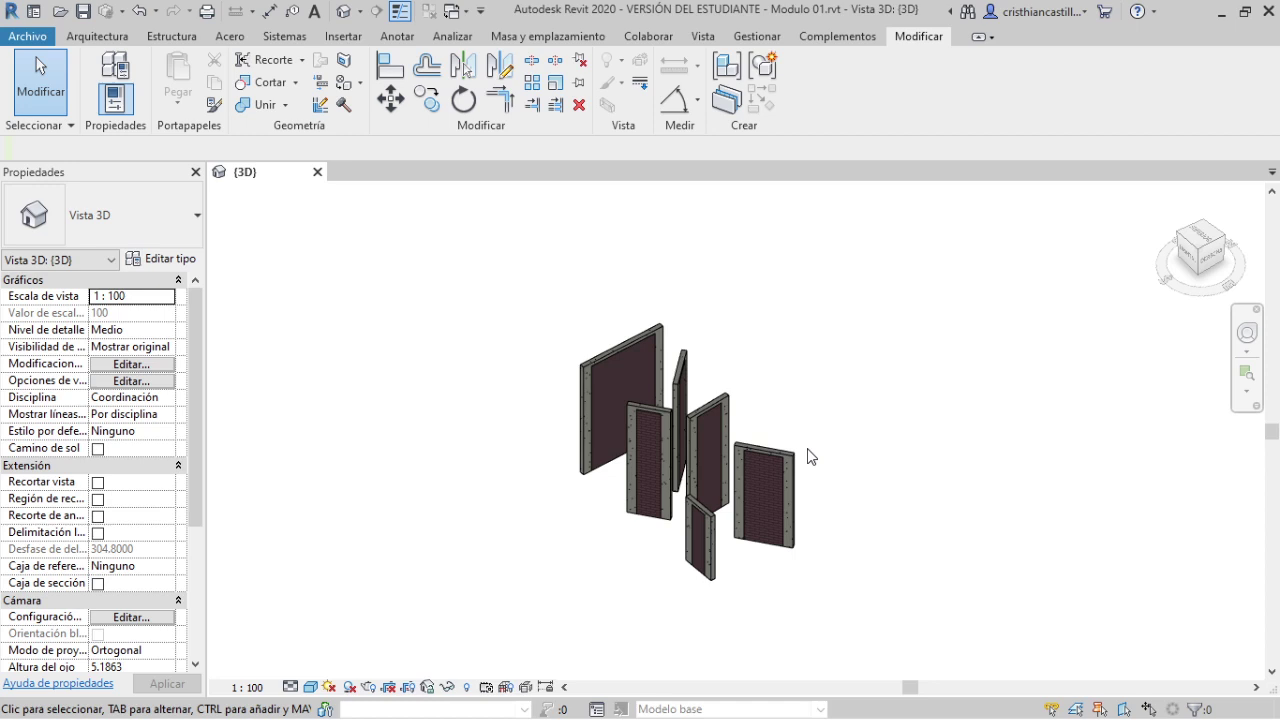
shift+middle_drag(804, 441, 895, 436)
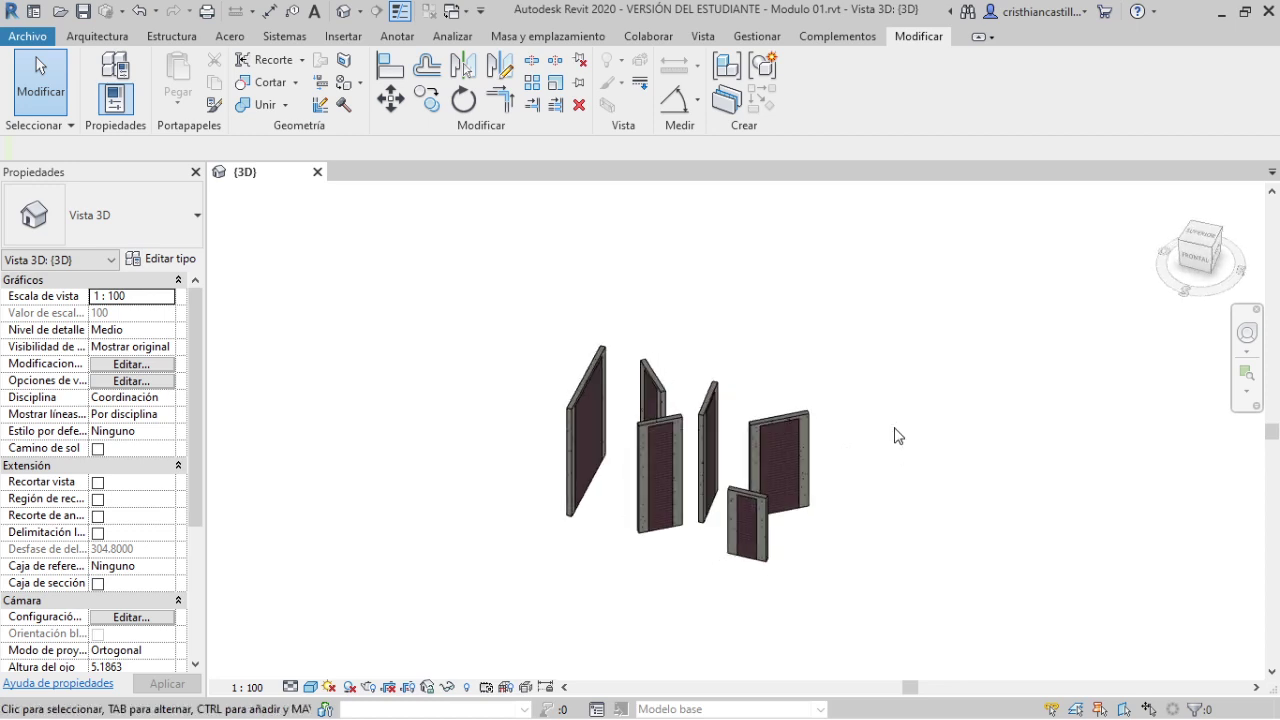
mouse_move(914, 409)
shift+middle_down()
mouse_move(662, 343)
mouse_move(986, 380)
mouse_move(991, 403)
mouse_move(863, 420)
mouse_move(805, 411)
shift+middle_up()
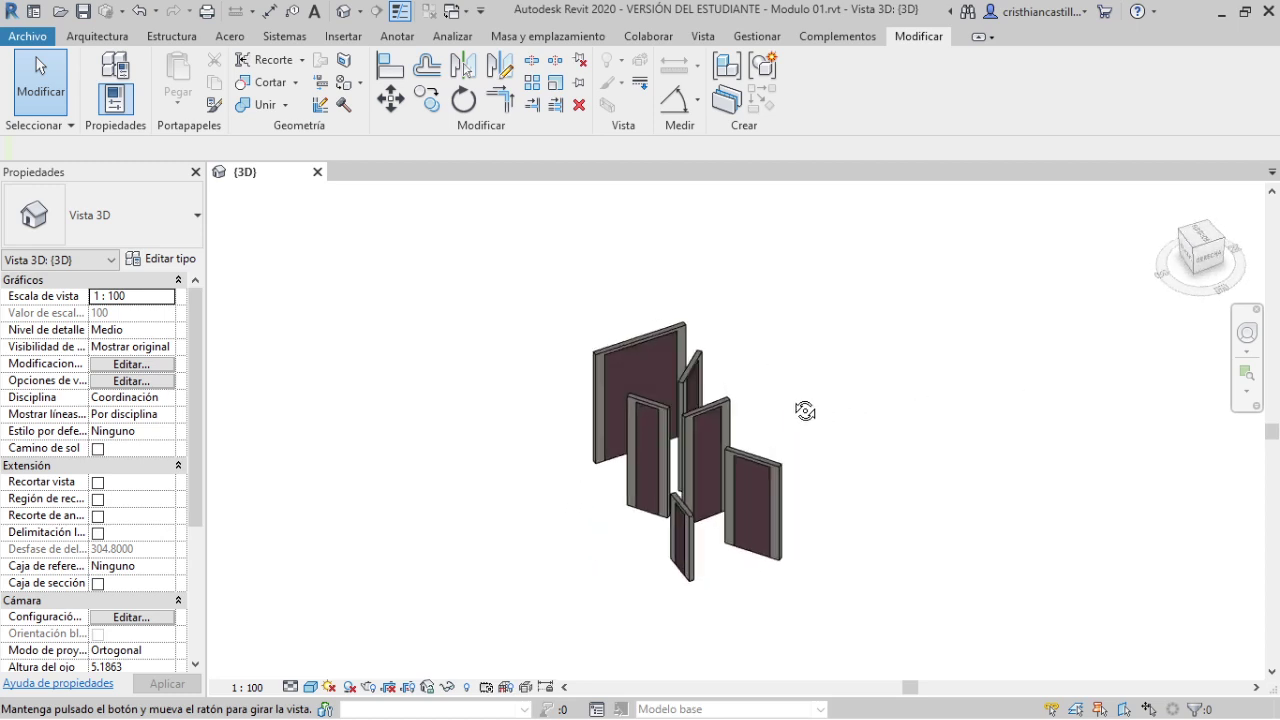